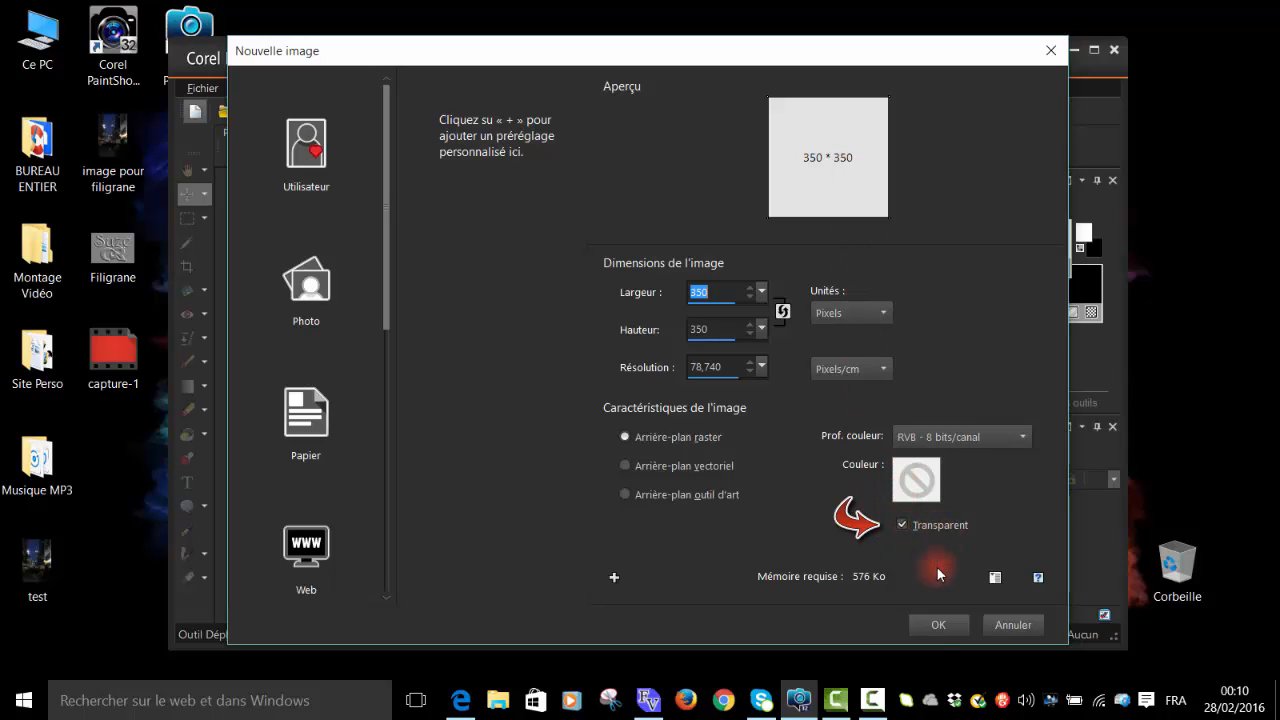
Create the 350 × 350 pixel image with a transparent raster background and maximize the workspace.
{"action": "left_click", "coordinate": [940, 626]}
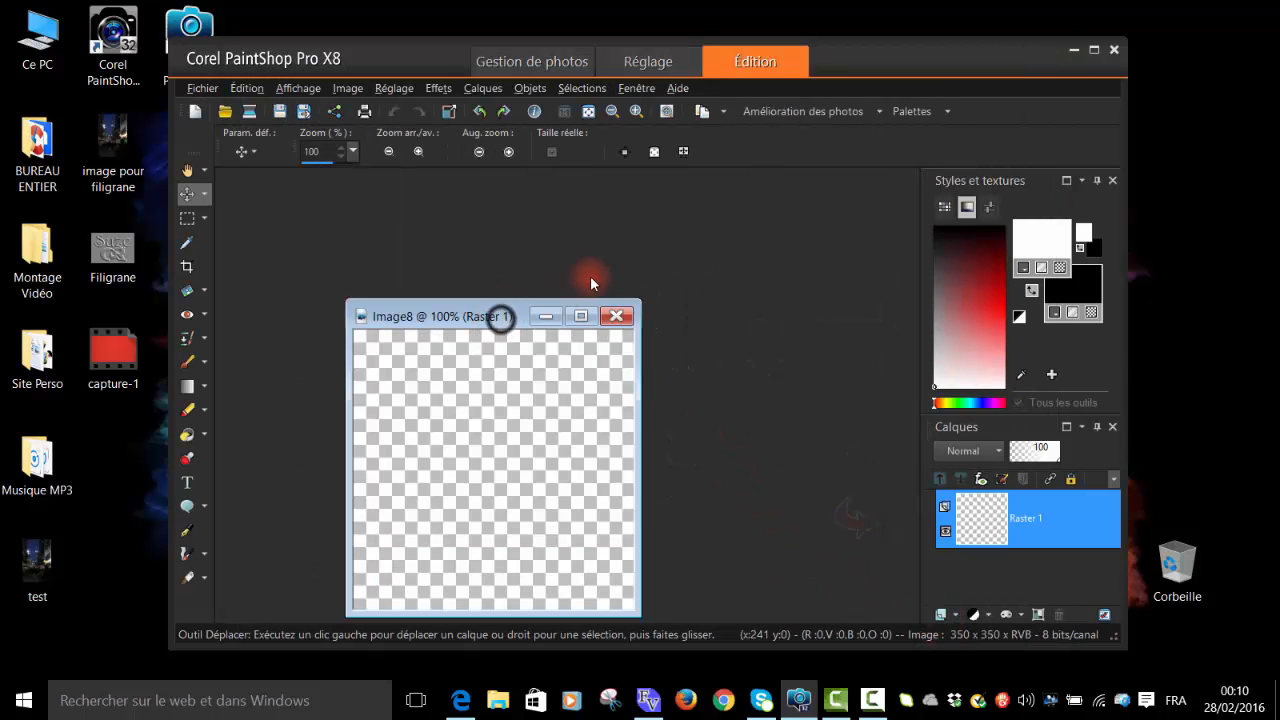
{"action": "left_click_drag", "start_coordinate": [590, 277], "coordinate": [607, 268]}
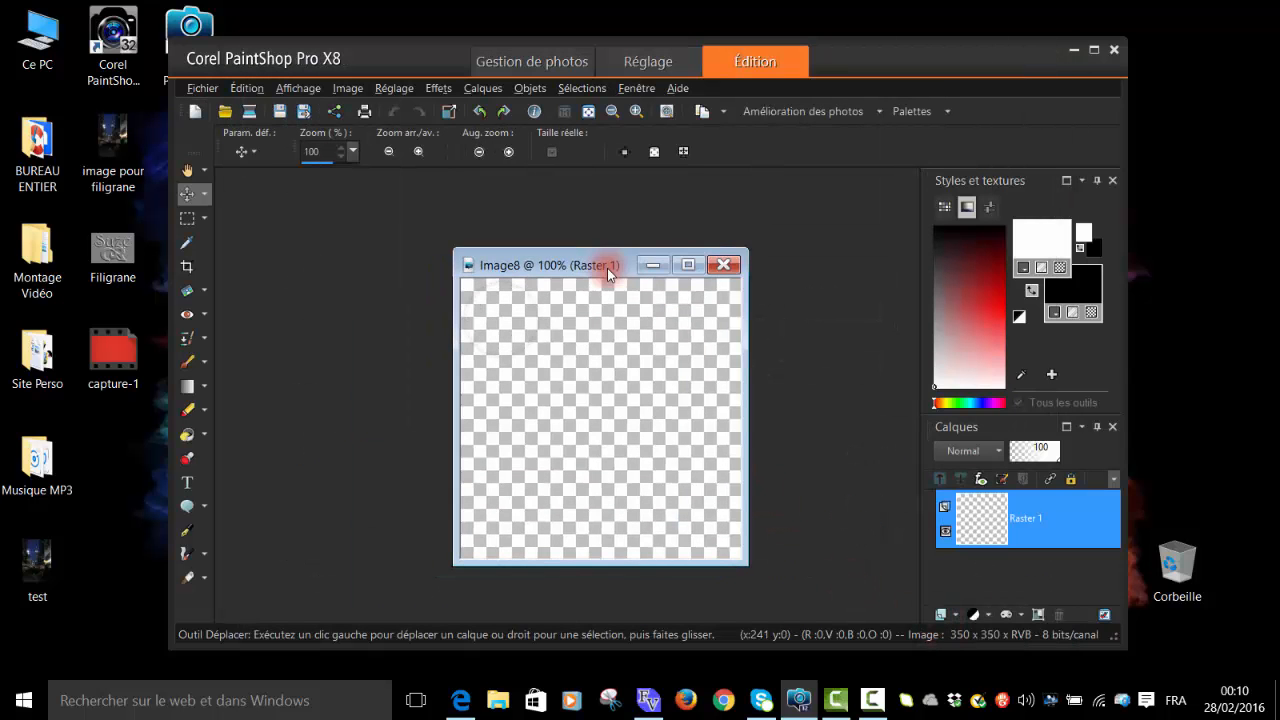
{"action": "left_click", "coordinate": [1093, 51]}
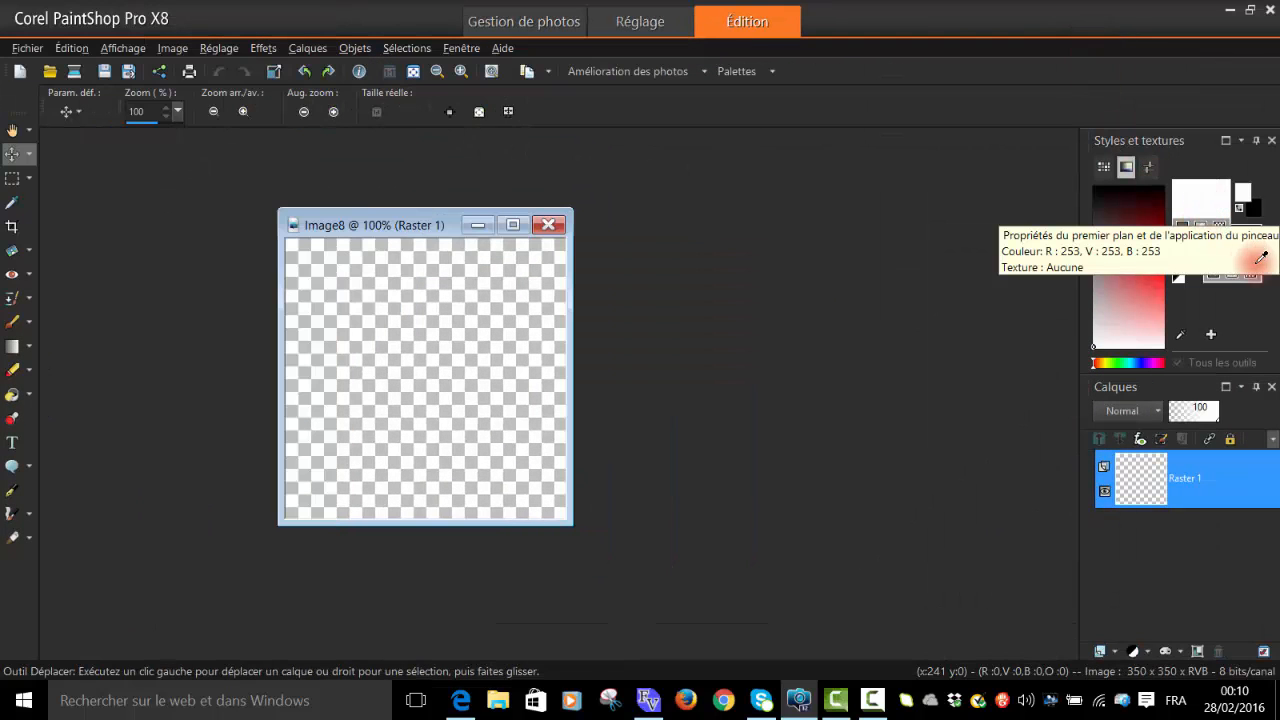
Set the foreground colour to black.
{"action": "left_click", "coordinate": [1218, 203]}
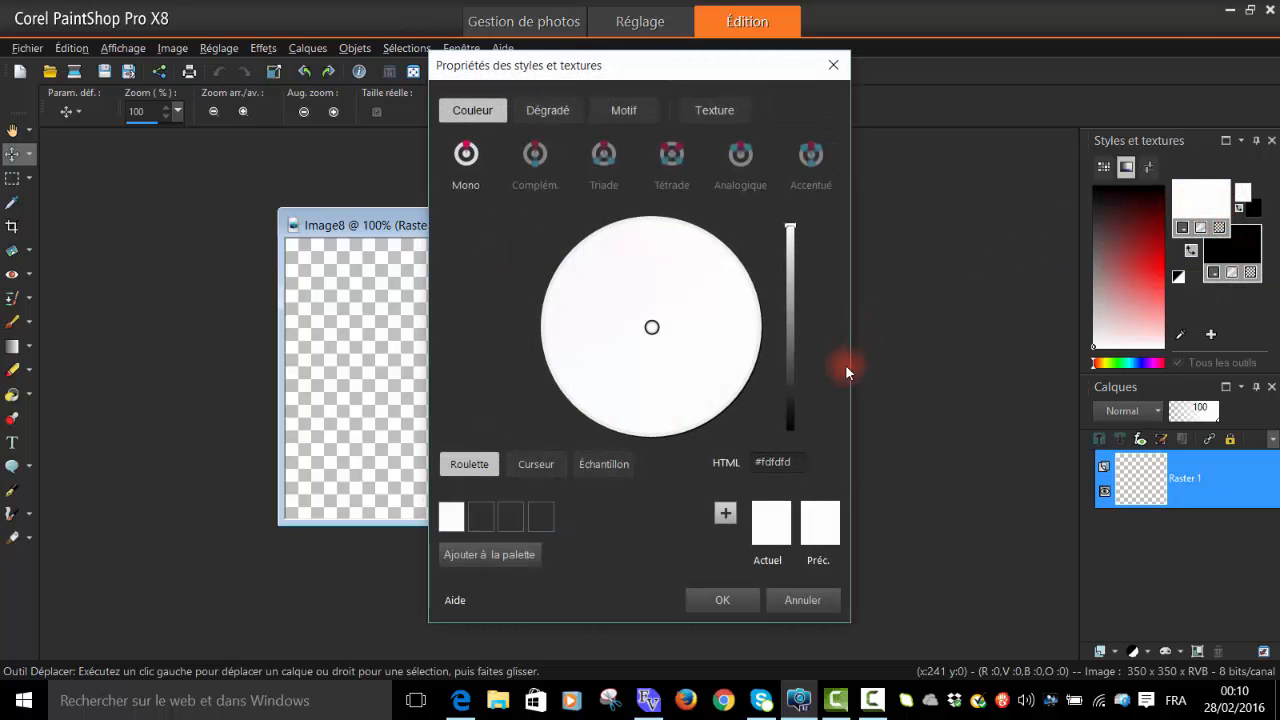
{"action": "left_click", "coordinate": [790, 428]}
{"action": "left_click", "coordinate": [795, 461]}
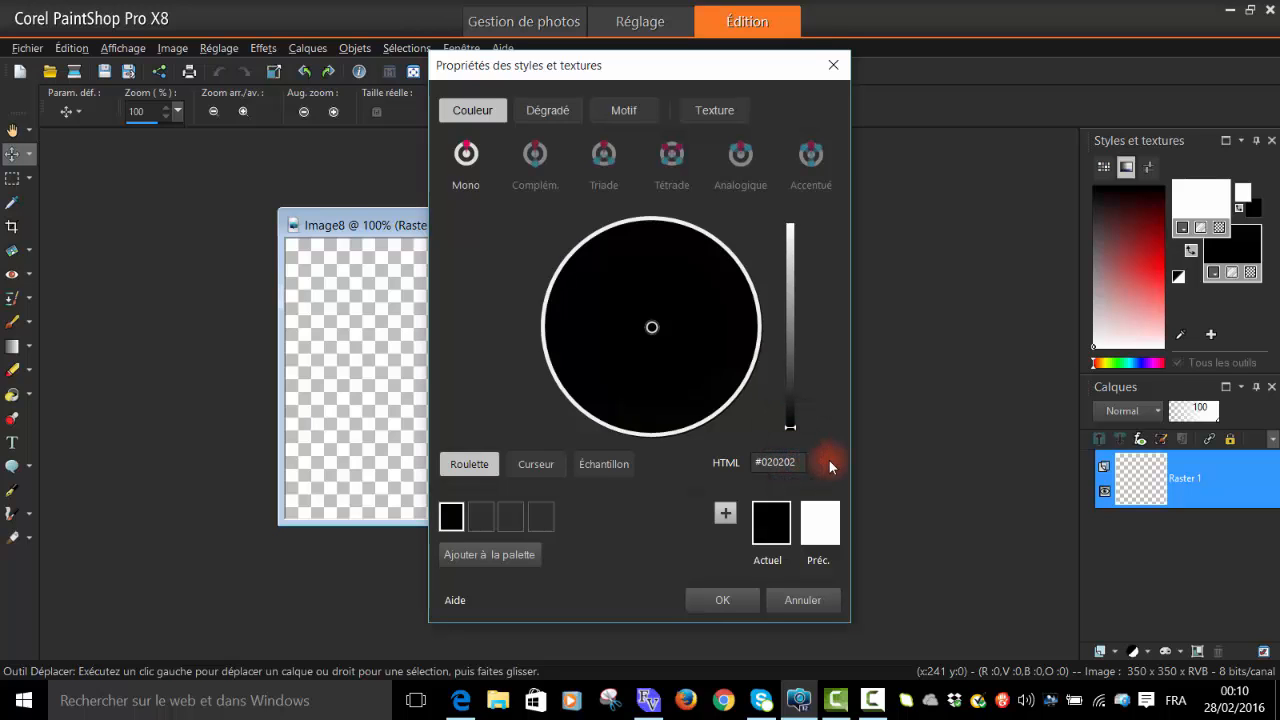
{"action": "key", "text": "BackSpace"}
{"action": "key", "text": "BackSpace"}
{"action": "key", "text": "BackSpace"}
{"action": "key", "text": "BackSpace"}
{"action": "key", "text": "BackSpace"}
{"action": "left_click", "coordinate": [727, 599]}
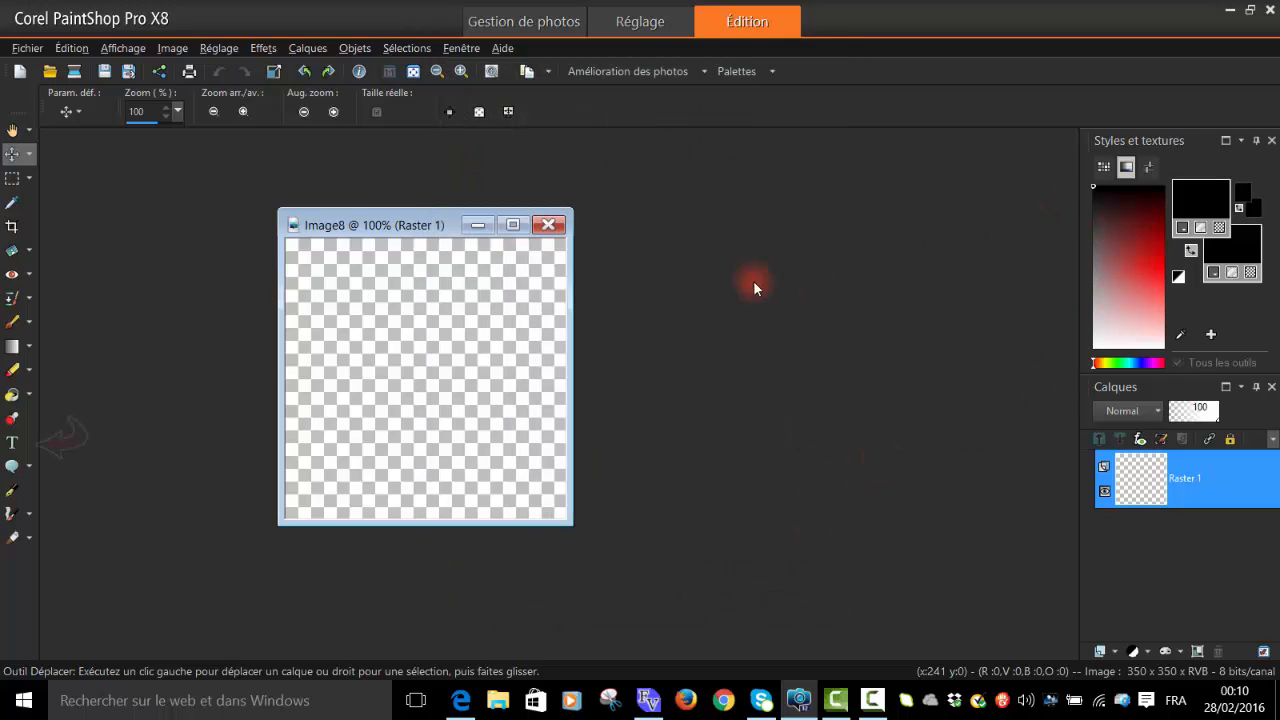
Add the signature name as vector text across the upper half of the canvas in Script MT Bold, size 150 pixels.
{"action": "left_click", "coordinate": [20, 450]}
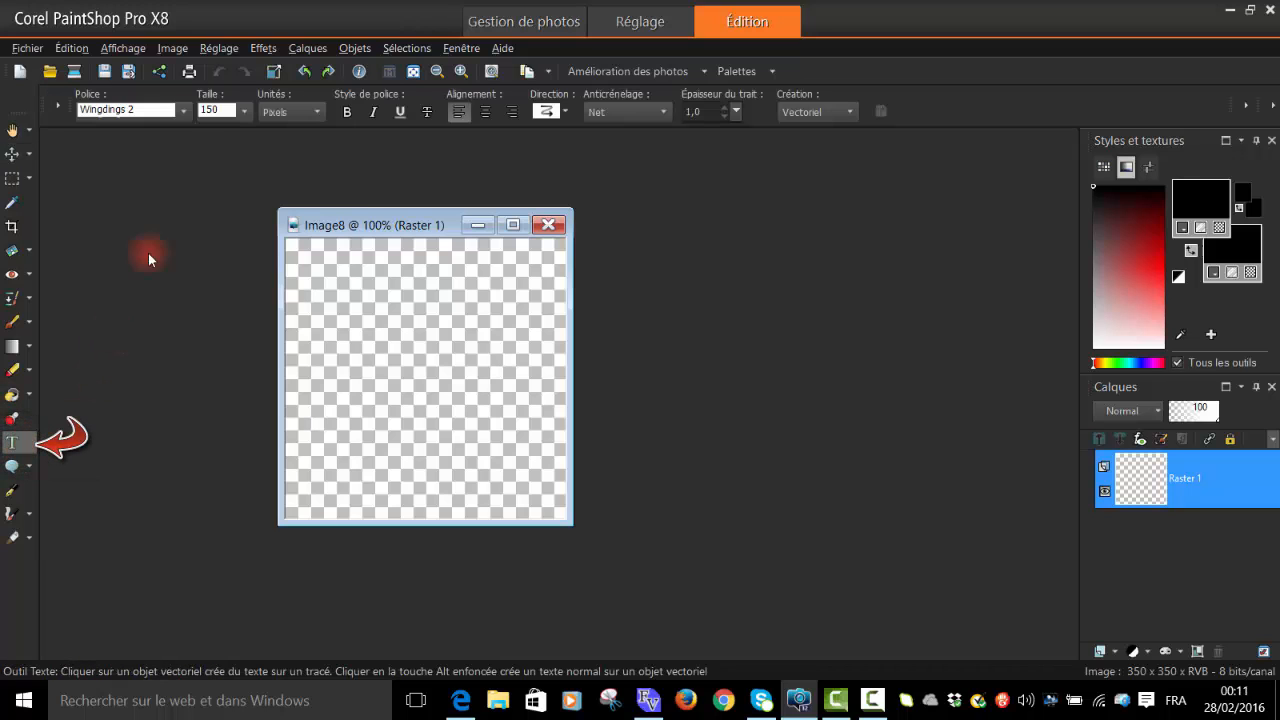
{"action": "left_click", "coordinate": [183, 111]}
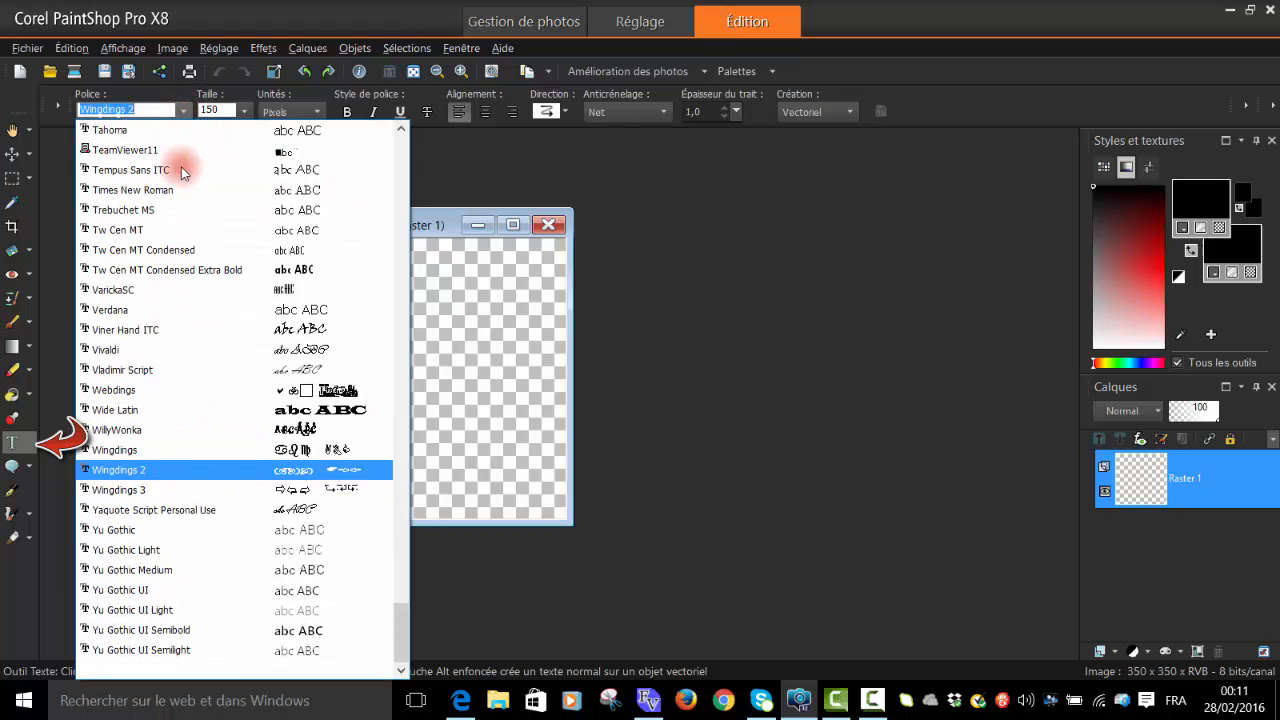
{"action": "scroll", "coordinate": [232, 348], "scroll_direction": "up", "scroll_amount": 8}
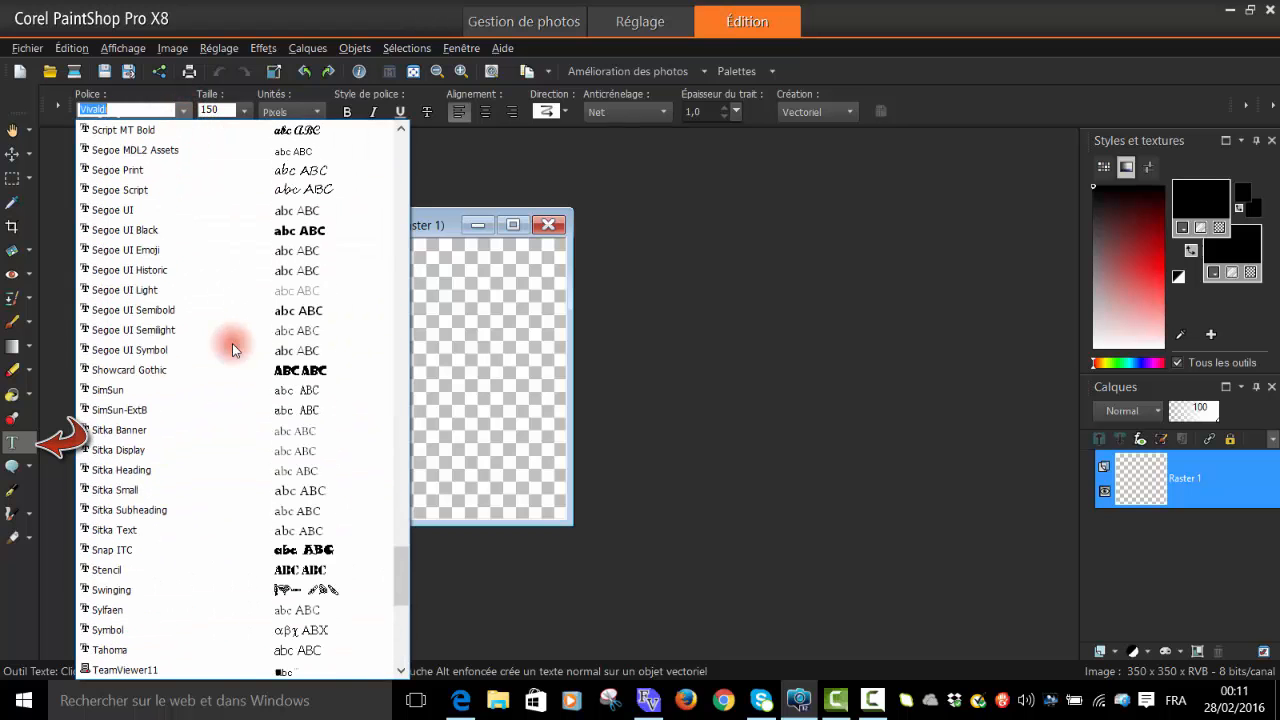
{"action": "left_click", "coordinate": [296, 132]}
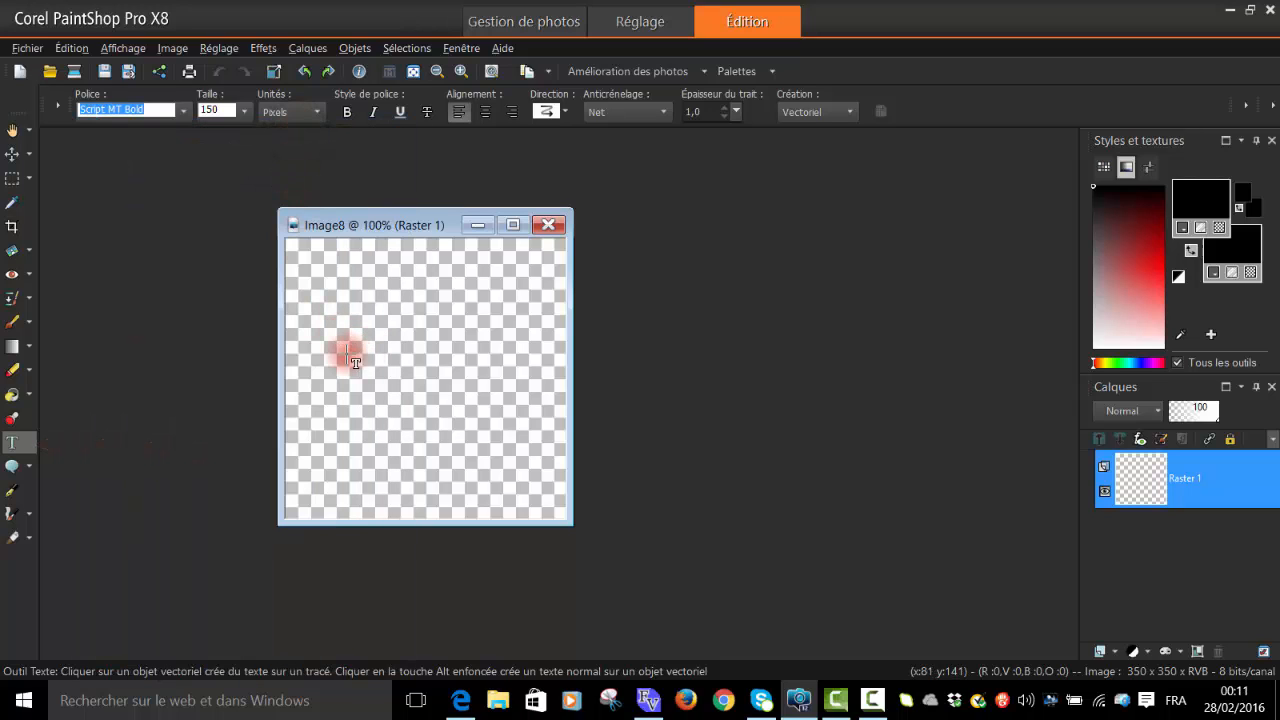
{"action": "left_click", "coordinate": [322, 370]}
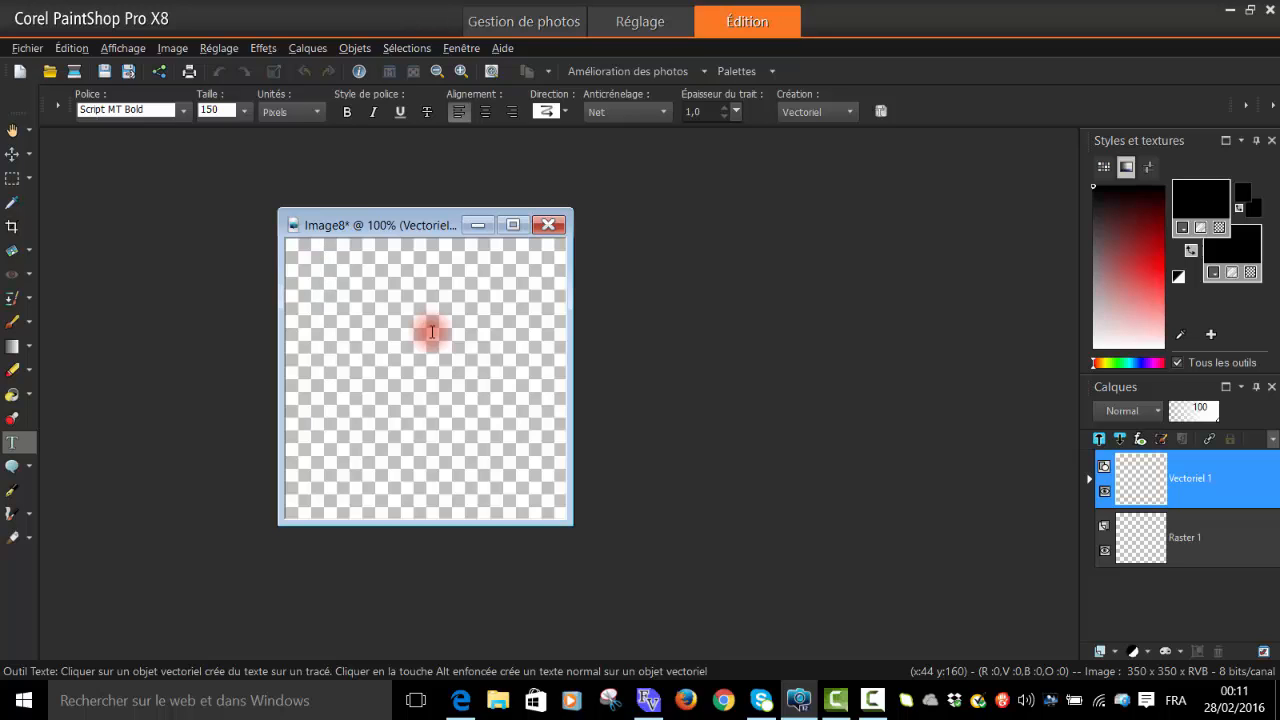
{"action": "type", "text": "S"}
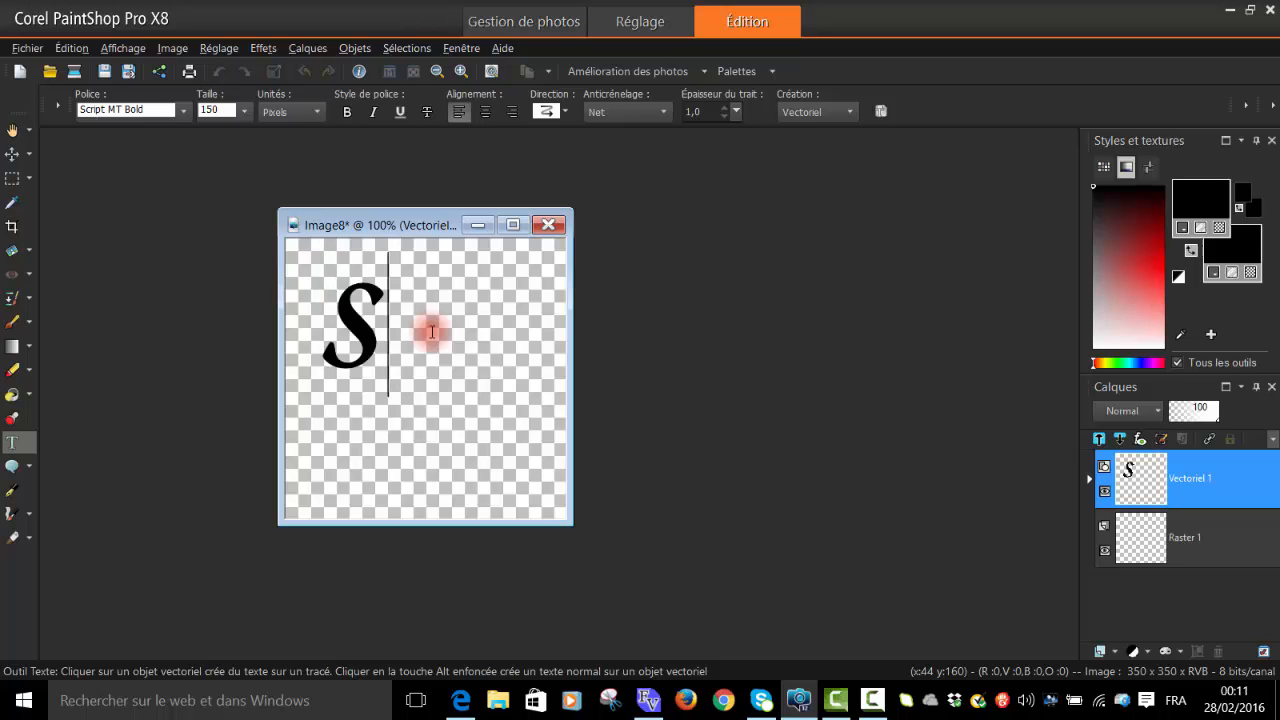
{"action": "type", "text": "uze"}
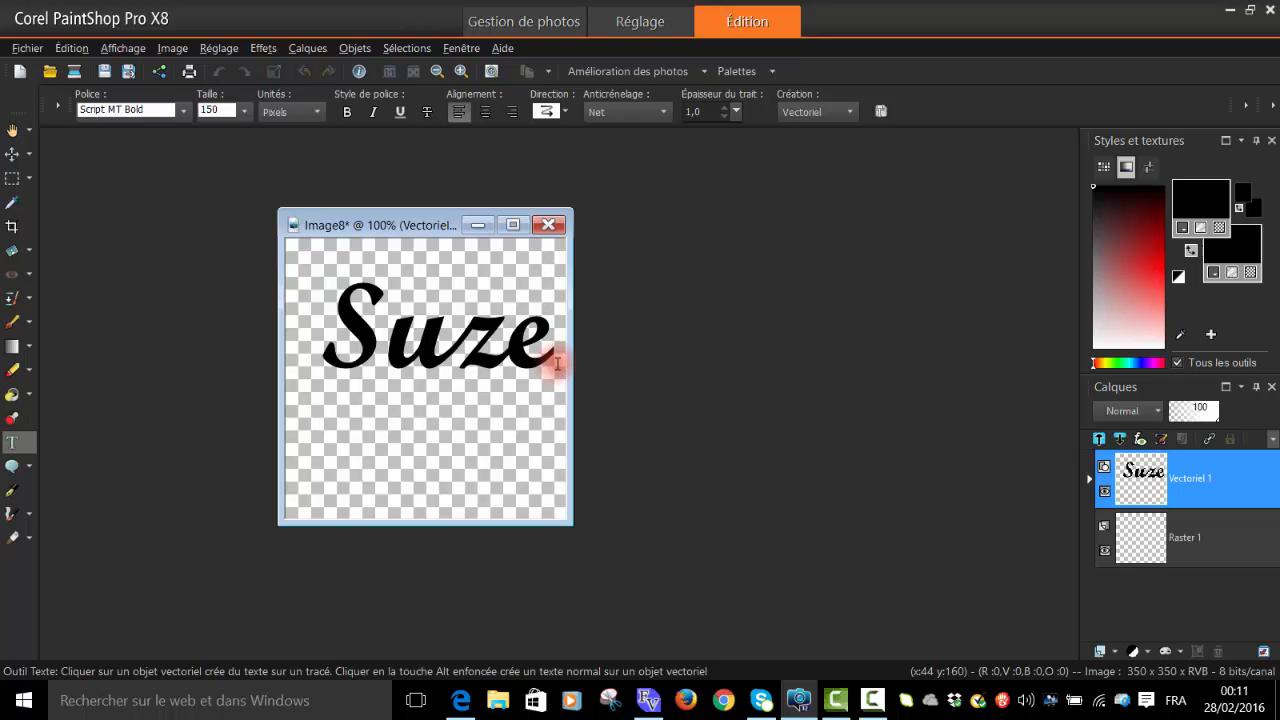
Reduce the size of the whole signature text to 128 pixels.
{"action": "left_click", "coordinate": [216, 108]}
{"action": "left_click", "coordinate": [553, 380]}
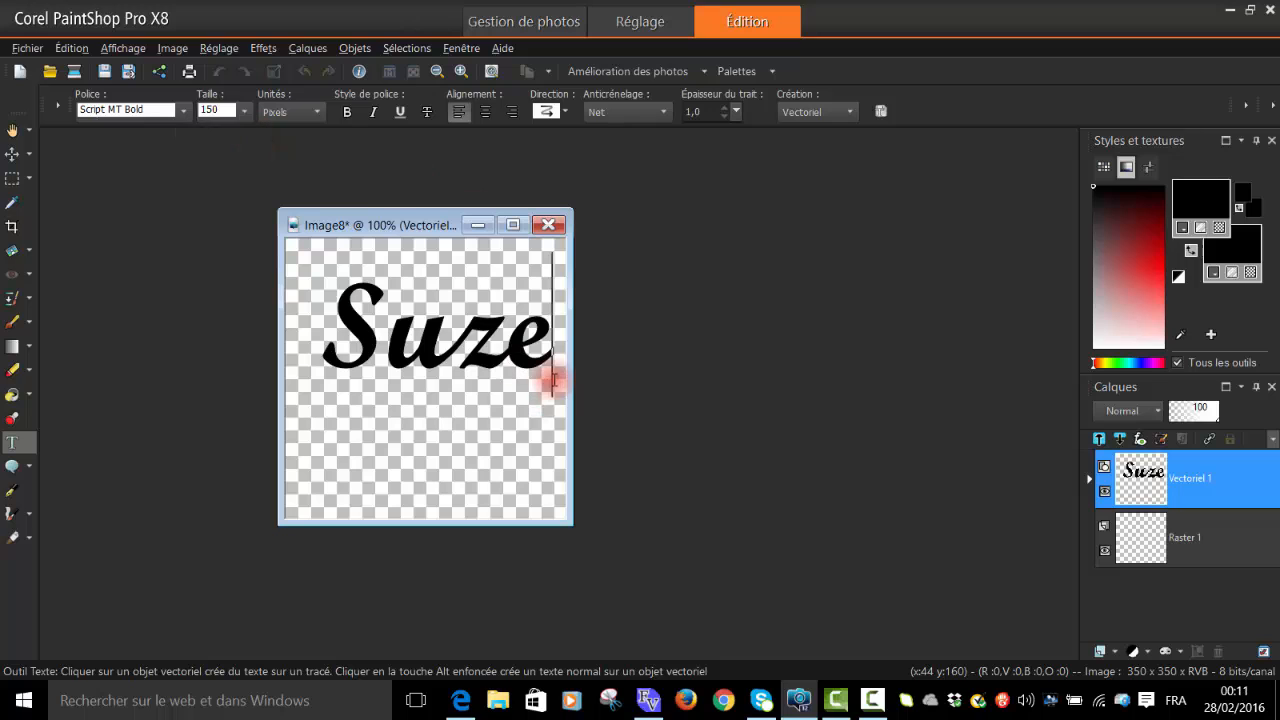
{"action": "left_click_drag", "start_coordinate": [545, 362], "coordinate": [318, 349]}
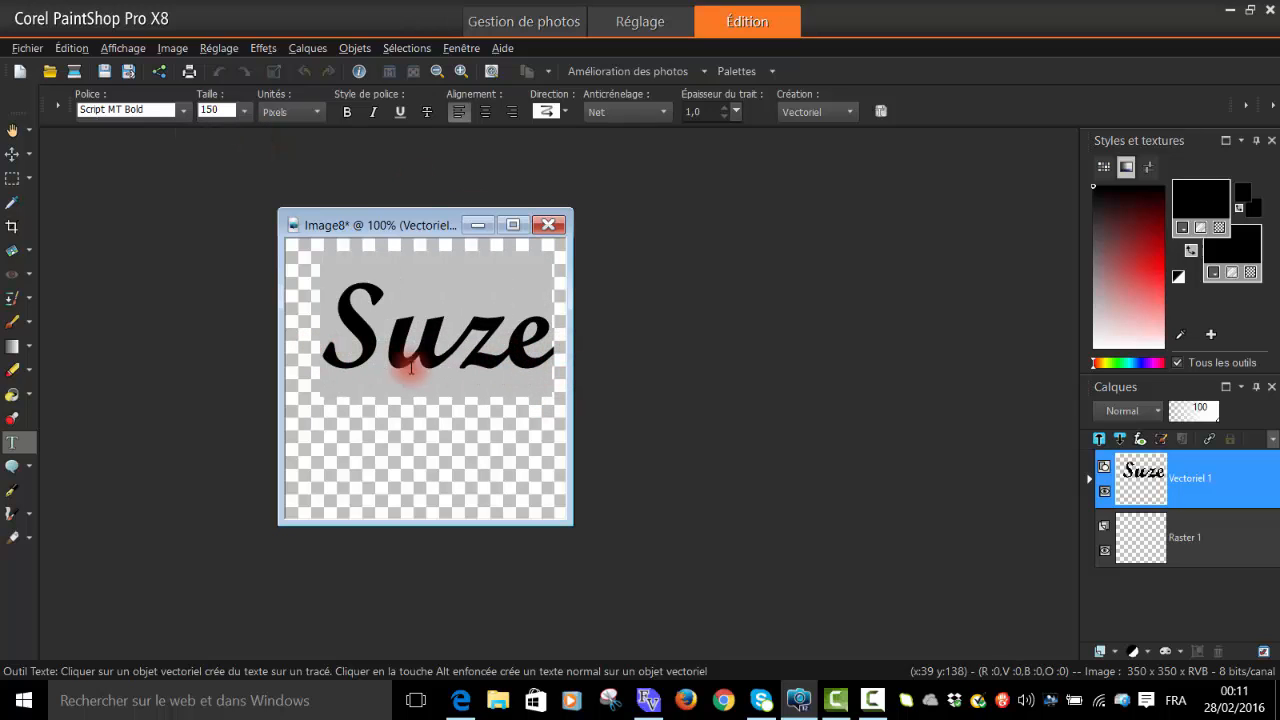
{"action": "left_click", "coordinate": [244, 111]}
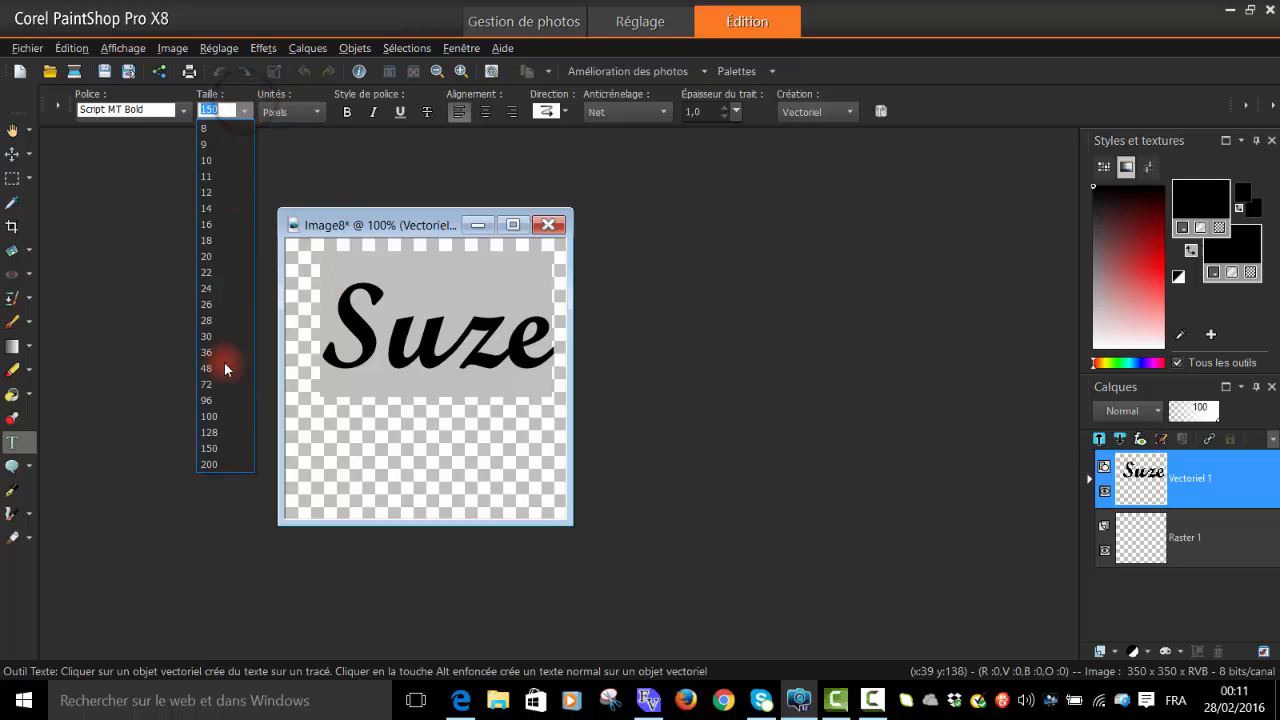
{"action": "left_click", "coordinate": [224, 435]}
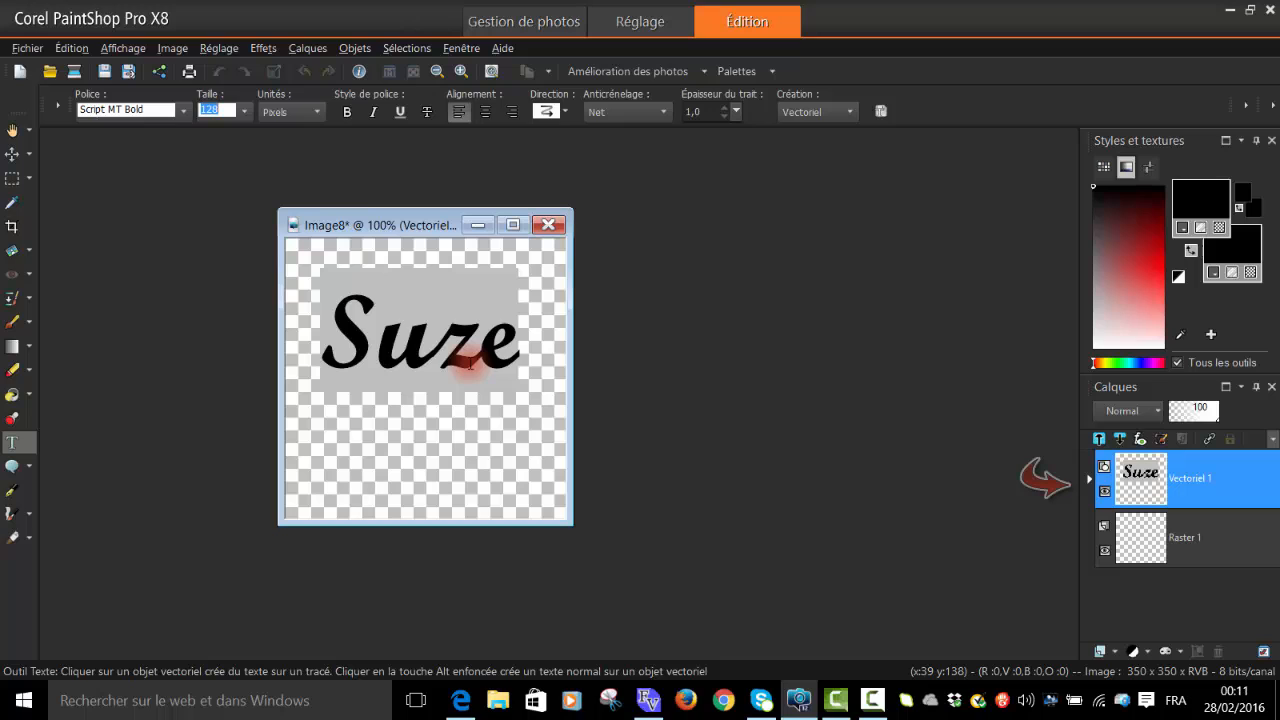
{"action": "left_click", "coordinate": [463, 449]}
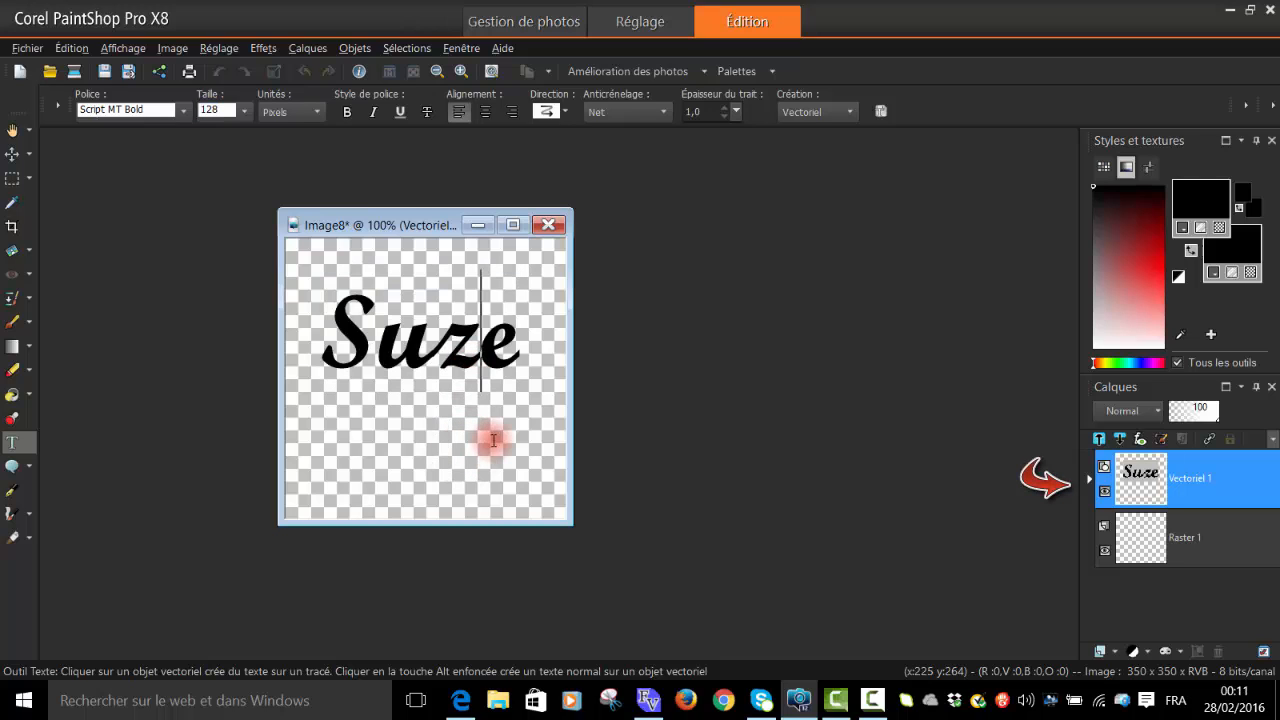
Convert the vector layer holding the signature text to a raster layer.
{"action": "mouse_move", "coordinate": [1211, 480]}
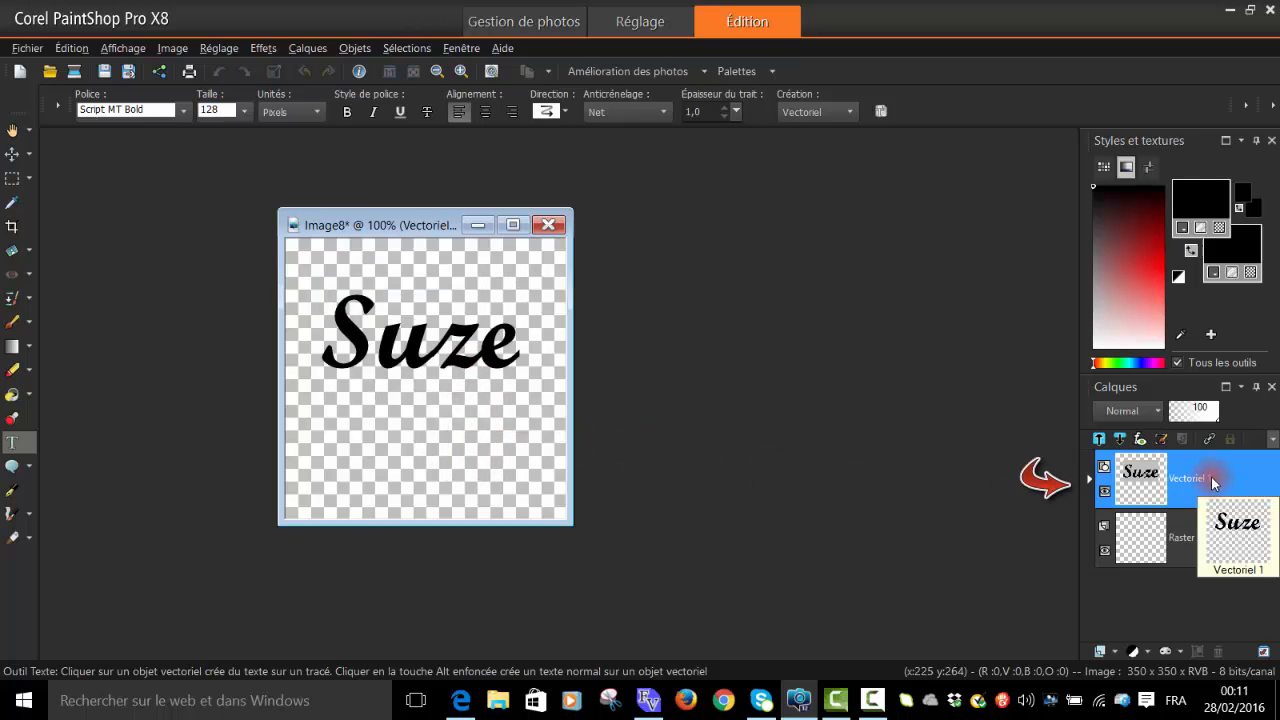
{"action": "right_click", "coordinate": [1211, 476]}
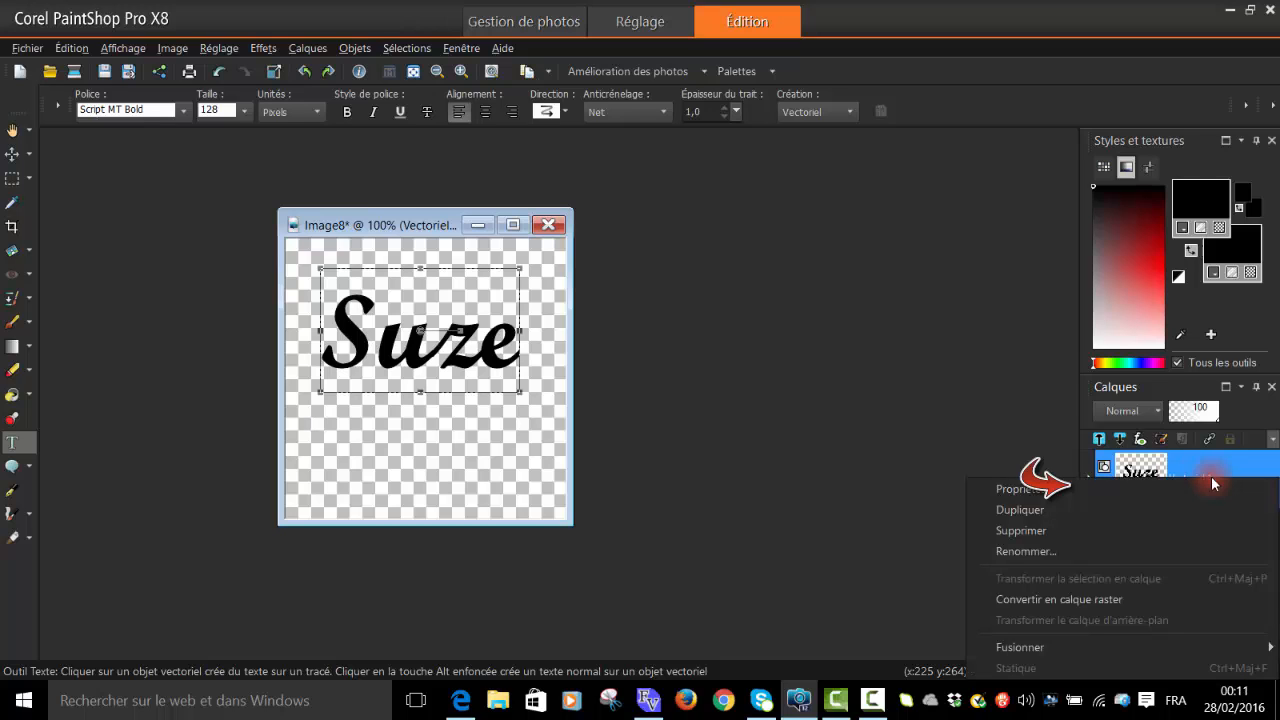
{"action": "left_click", "coordinate": [1105, 598]}
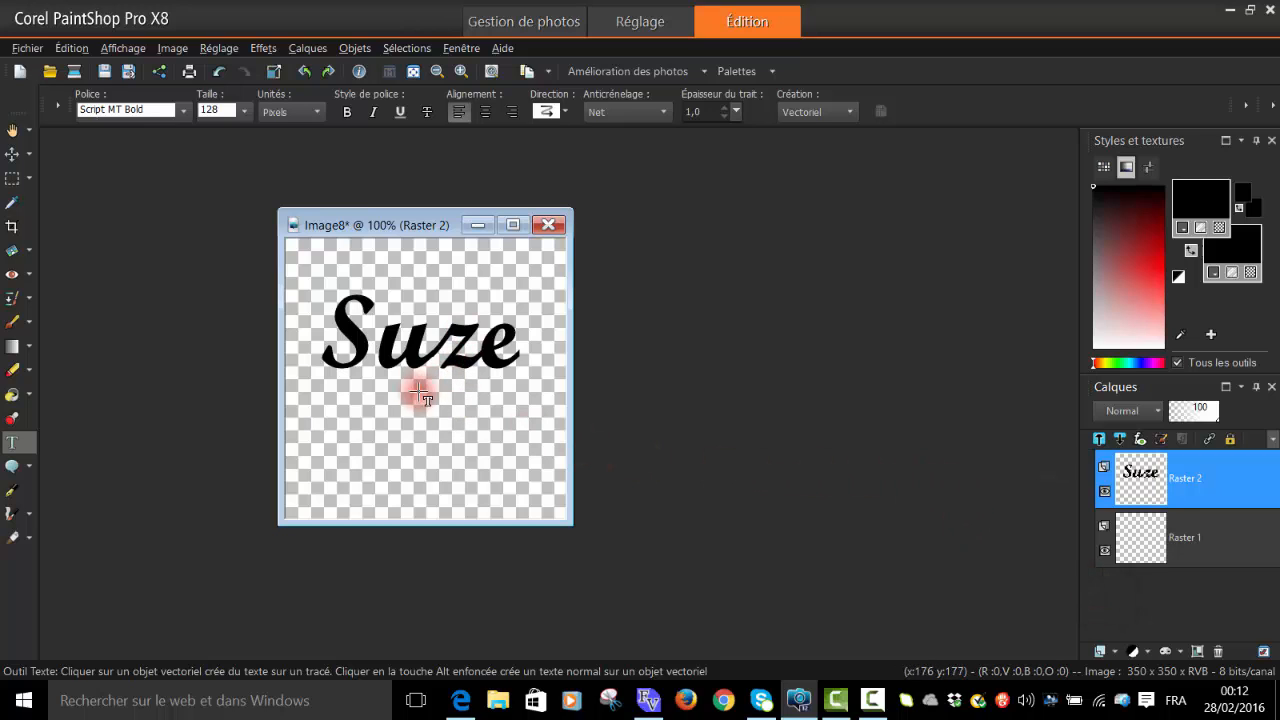
Choose the Wingdings 2 font and begin a new text entry just below the start of the signature.
{"action": "left_click", "coordinate": [185, 112]}
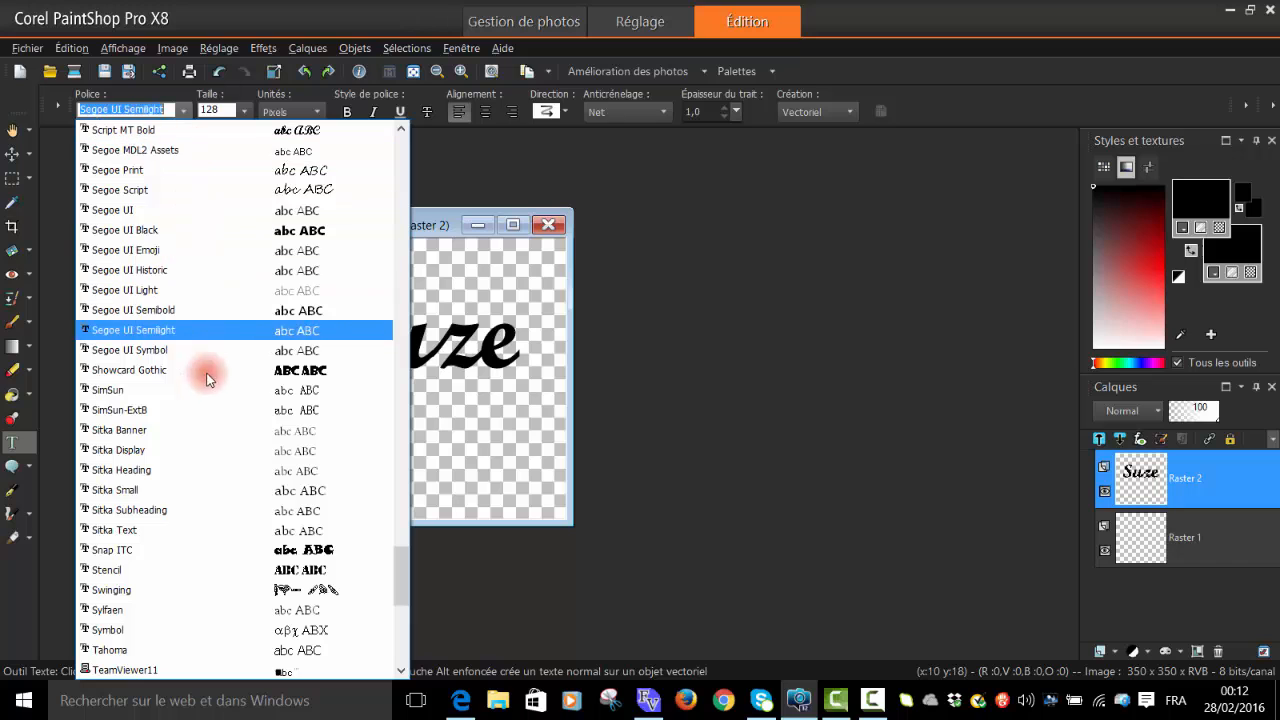
{"action": "scroll", "coordinate": [254, 490], "scroll_direction": "down", "scroll_amount": 3}
{"action": "scroll", "coordinate": [255, 490], "scroll_direction": "down", "scroll_amount": 6}
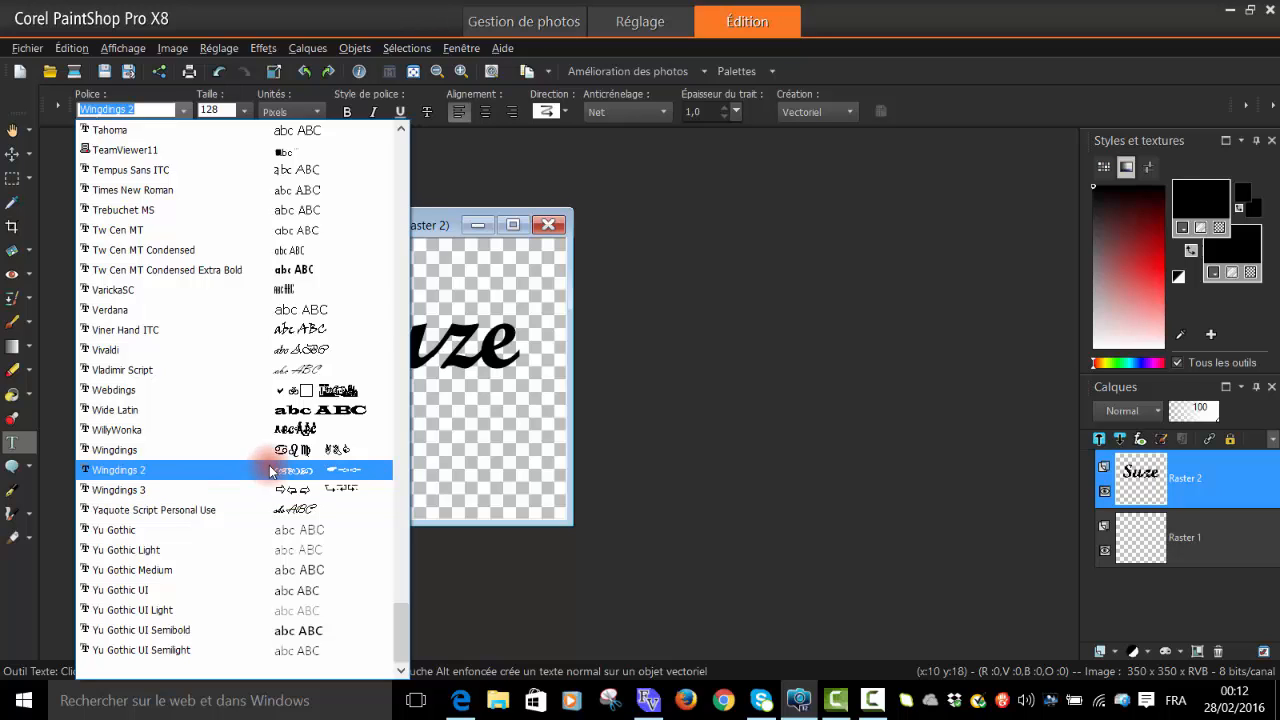
{"action": "left_click", "coordinate": [270, 470]}
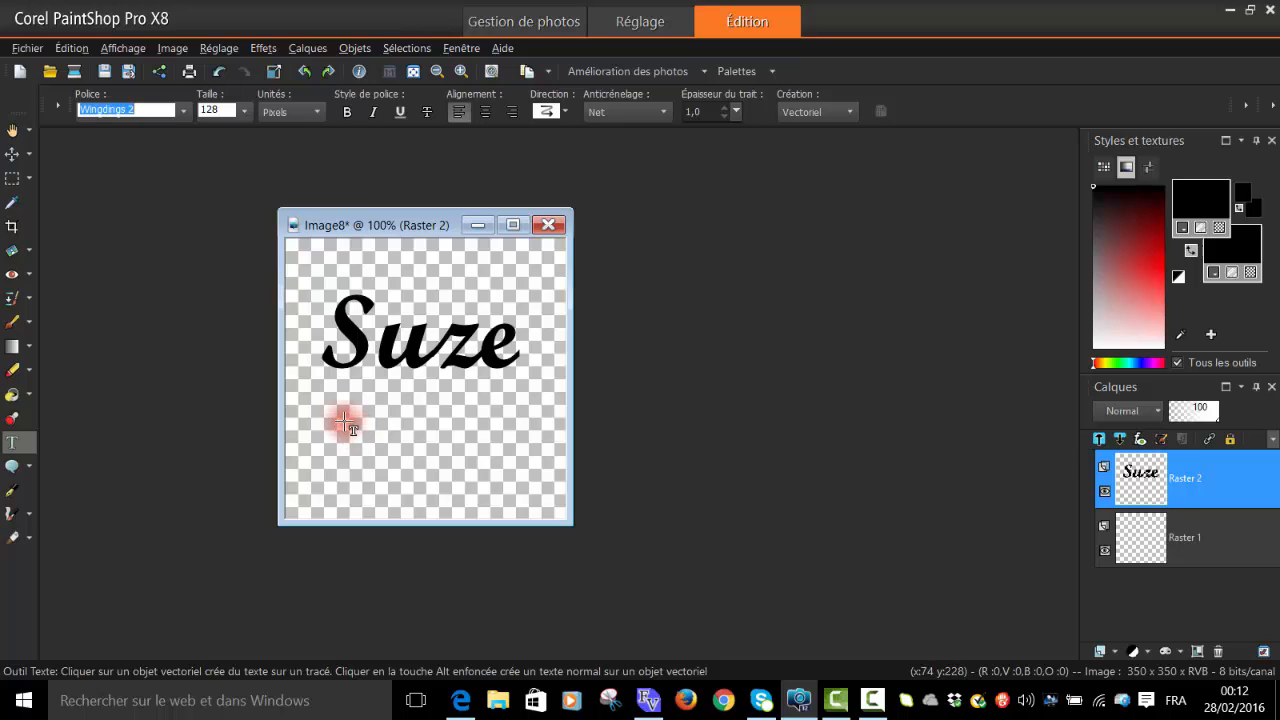
{"action": "left_click", "coordinate": [343, 425]}
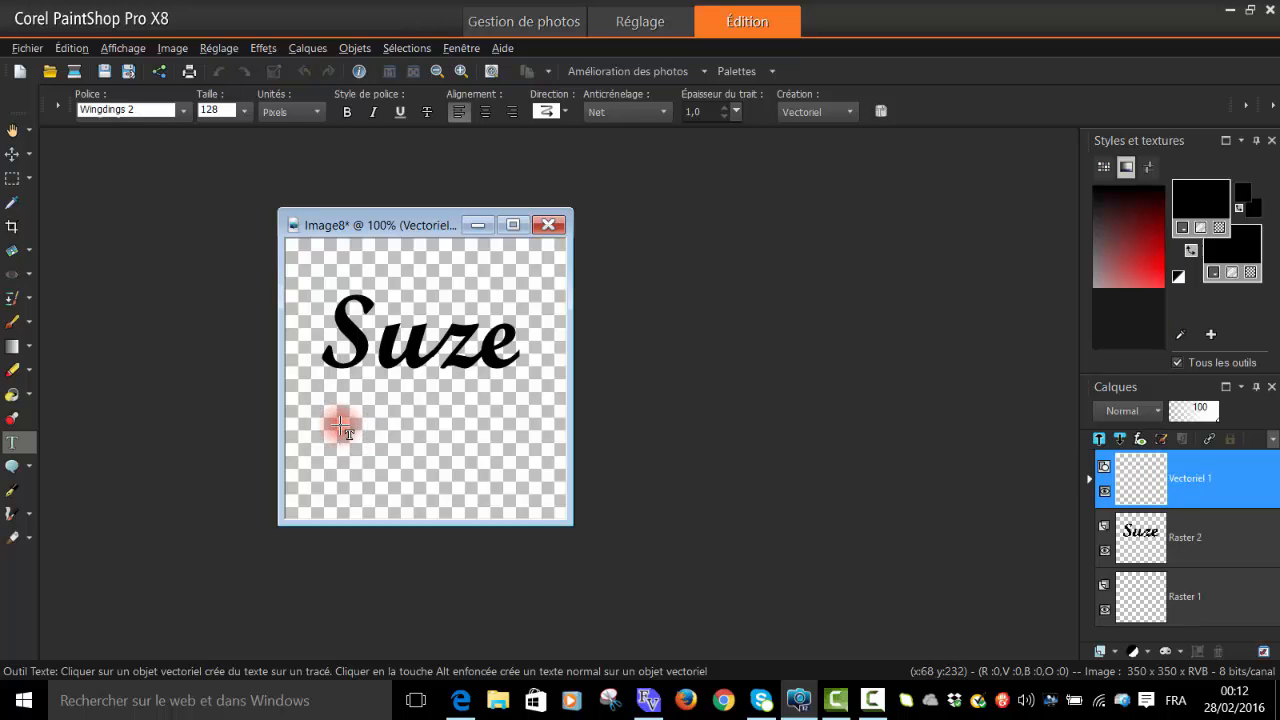
{"action": "type", "text": "g~"}
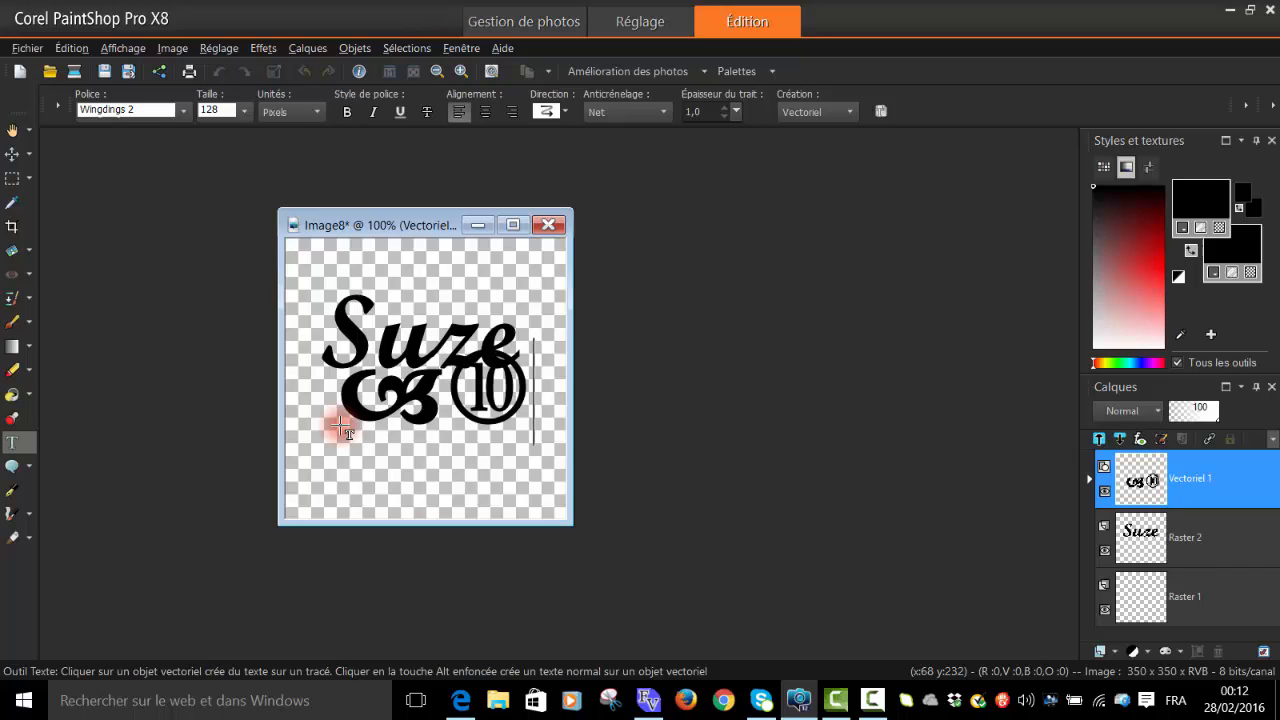
{"action": "type", "text": "g"}
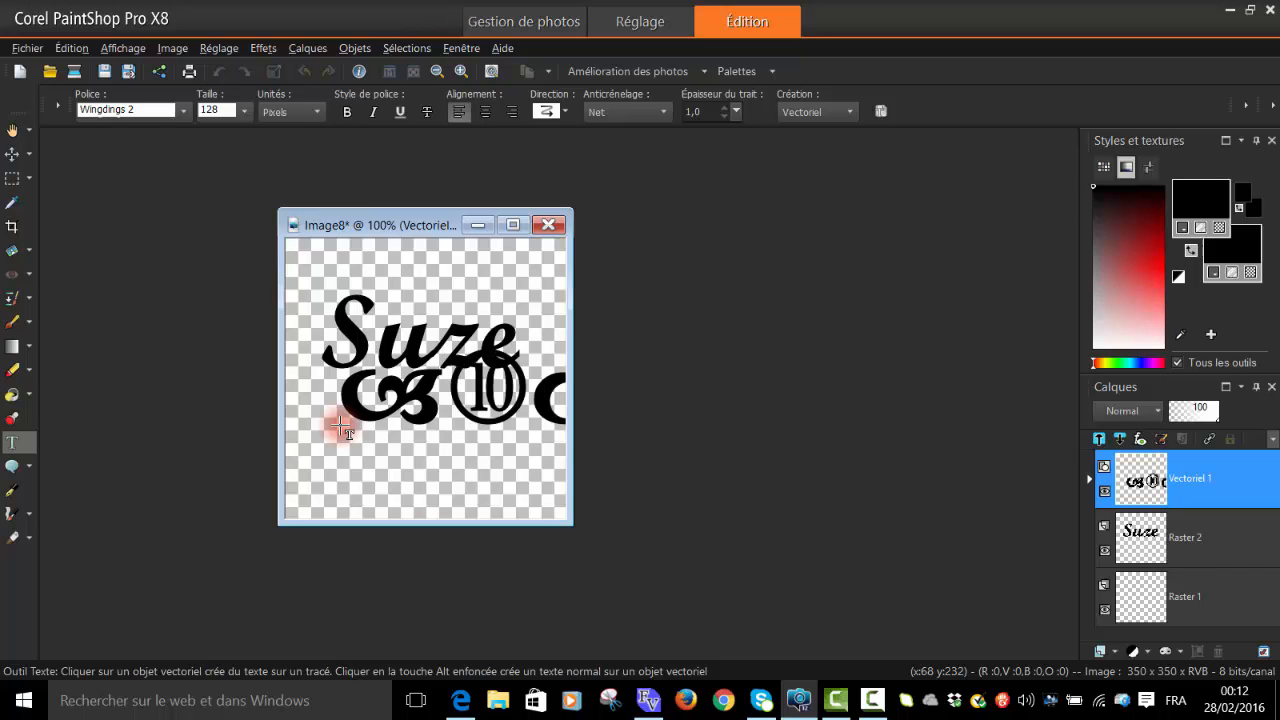
{"action": "key", "text": "BackSpace"}
{"action": "key", "text": "BackSpace"}
{"action": "key", "text": "BackSpace"}
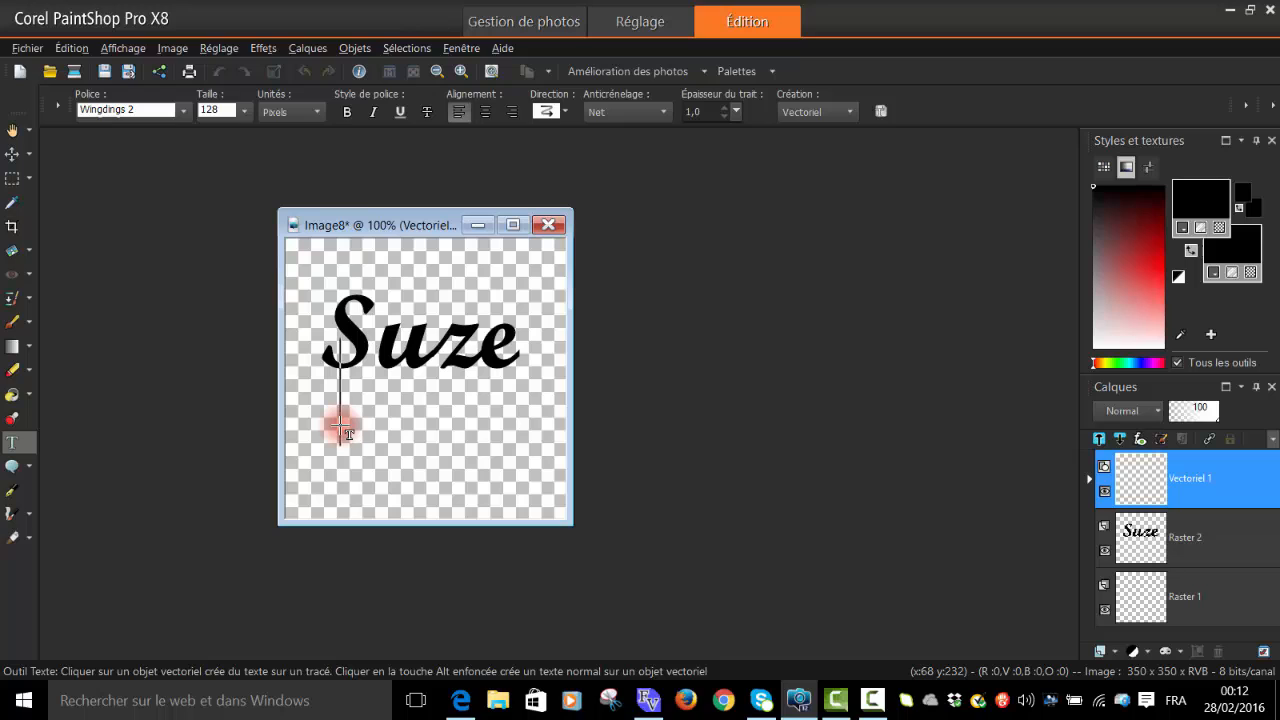
{"action": "type", "text": "d"}
{"action": "key", "text": "BackSpace"}
{"action": "type", "text": "d"}
{"action": "key", "text": "BackSpace"}
{"action": "type", "text": "d"}
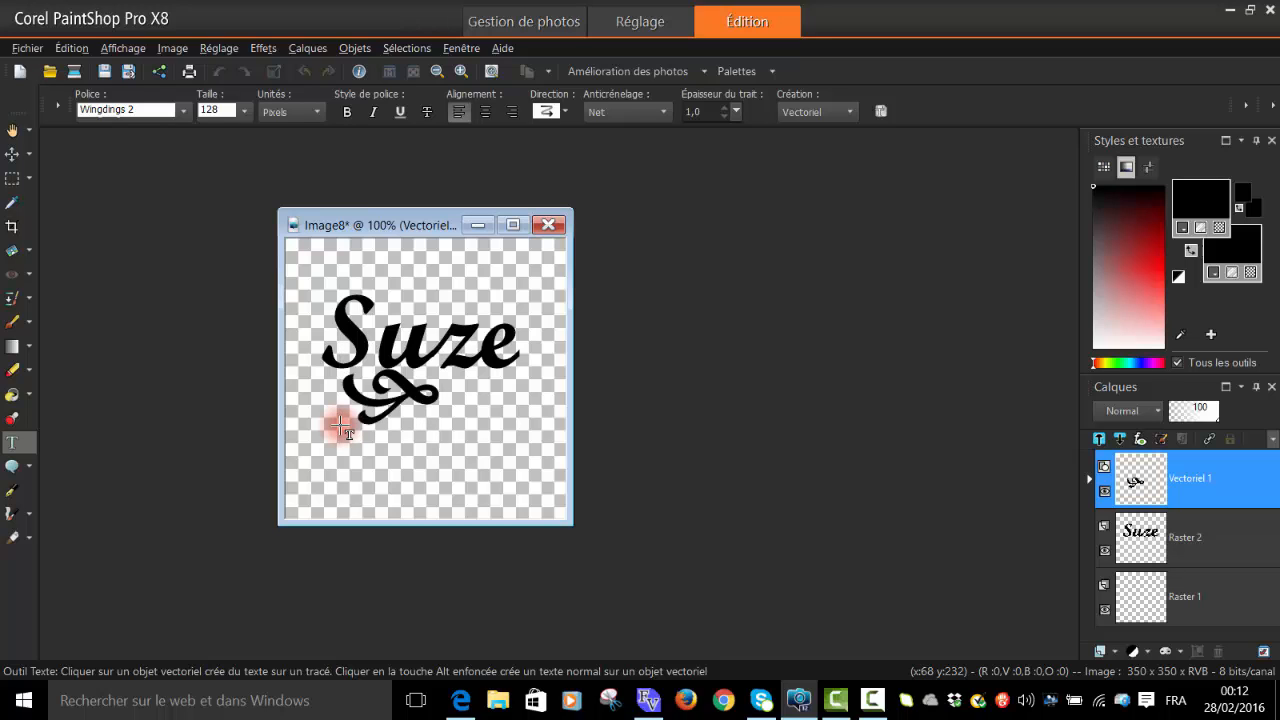
{"action": "key", "text": "BackSpace"}
{"action": "type", "text": "d"}
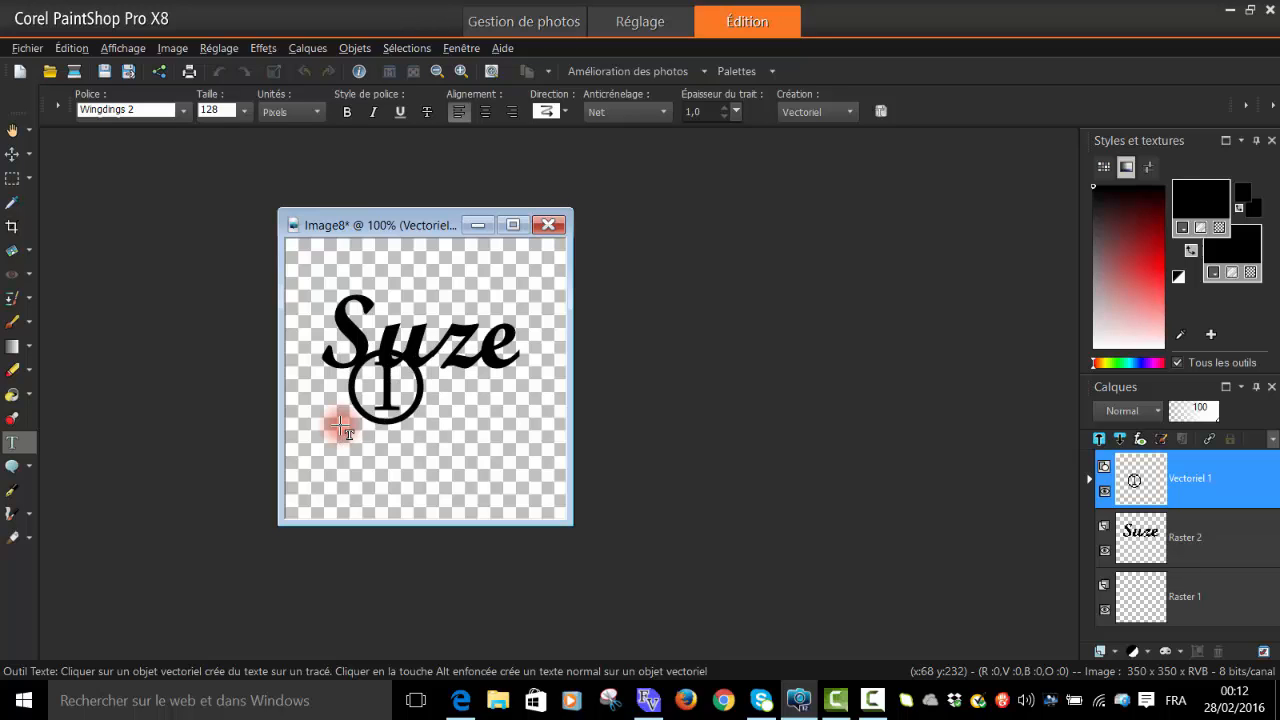
{"action": "key", "text": "BackSpace"}
Insert the bold leaf-and-scroll Wingdings 2 ornament under the signature and set its size to 150 pixels.
{"action": "type", "text": "d"}
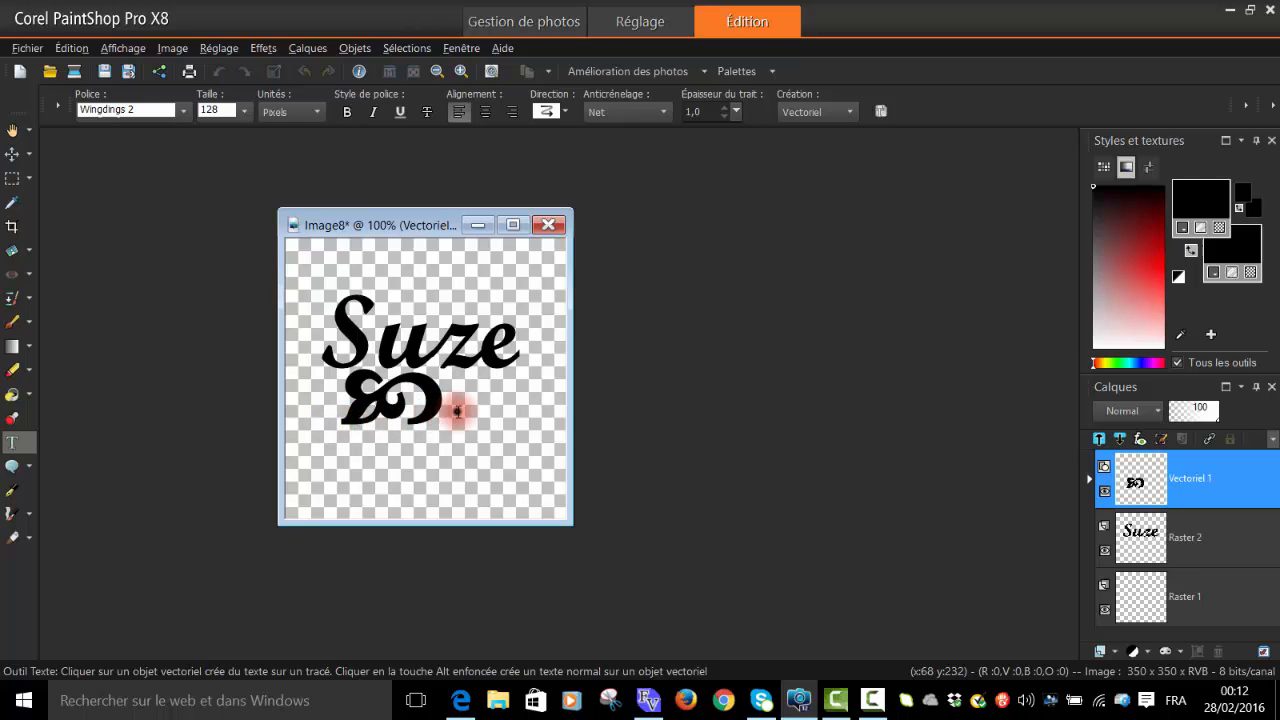
{"action": "left_click_drag", "start_coordinate": [457, 411], "coordinate": [343, 414]}
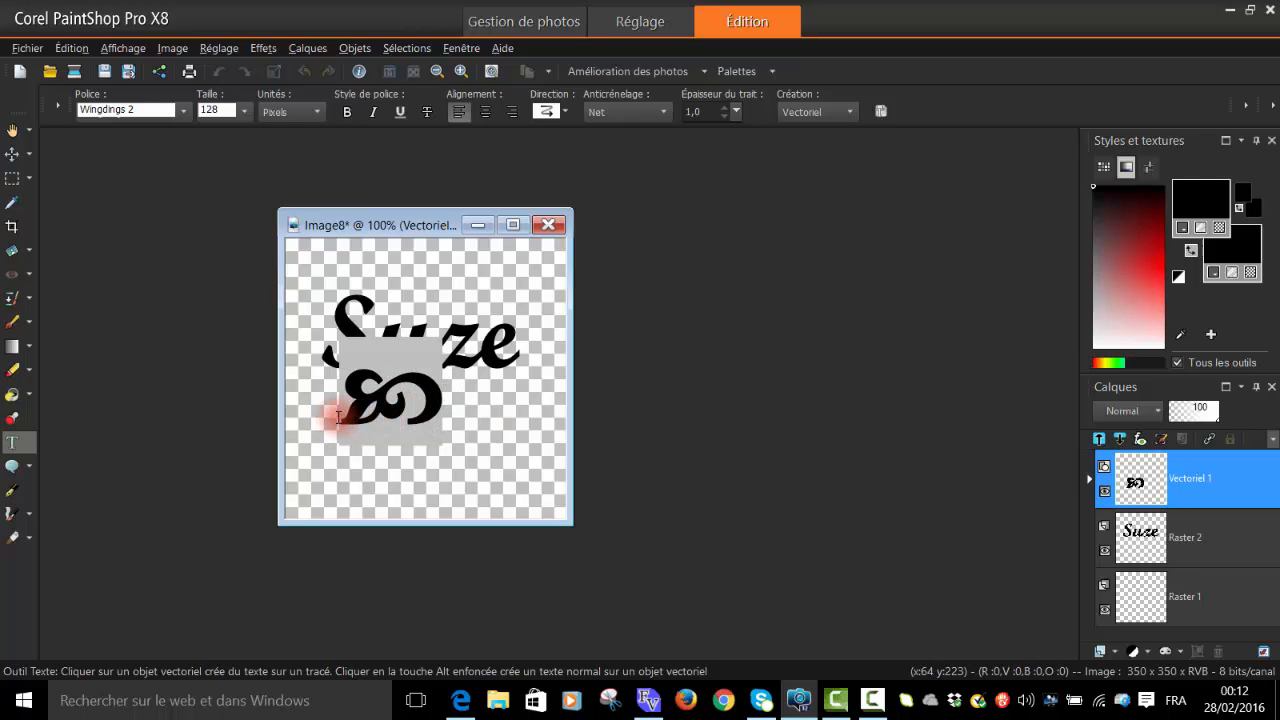
{"action": "left_click", "coordinate": [247, 112]}
{"action": "left_click", "coordinate": [225, 448]}
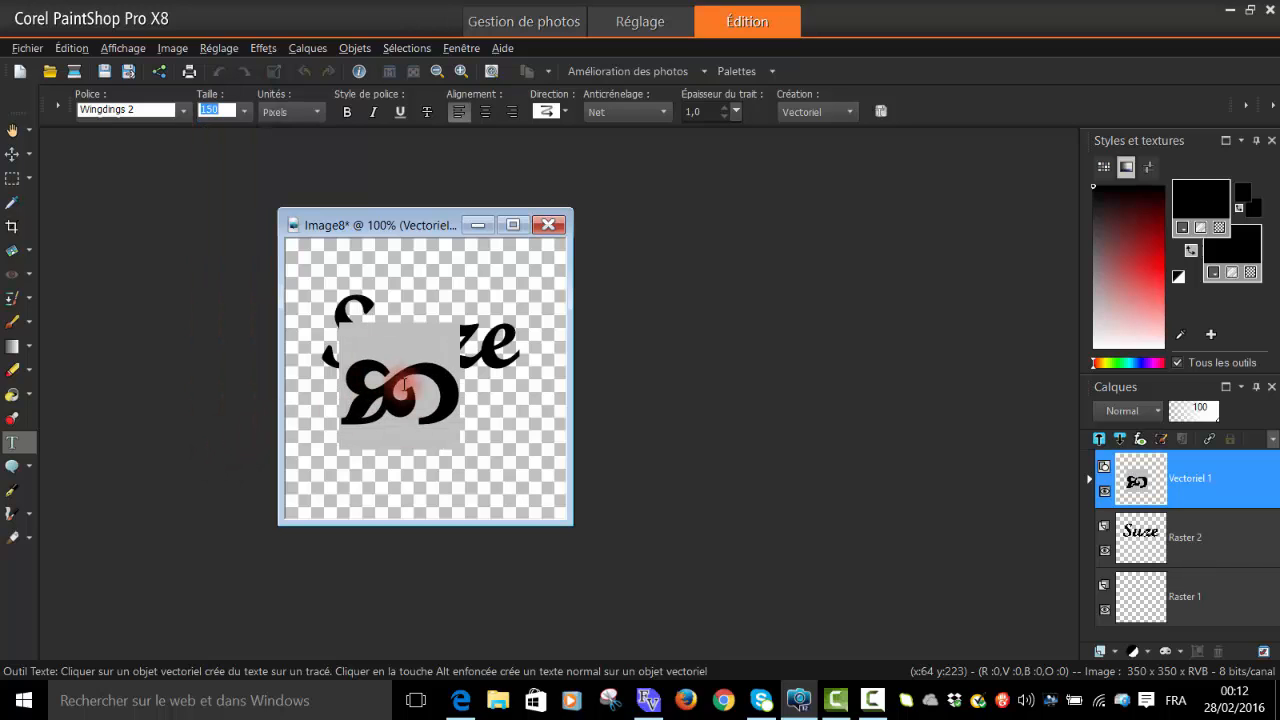
{"action": "left_click", "coordinate": [490, 468]}
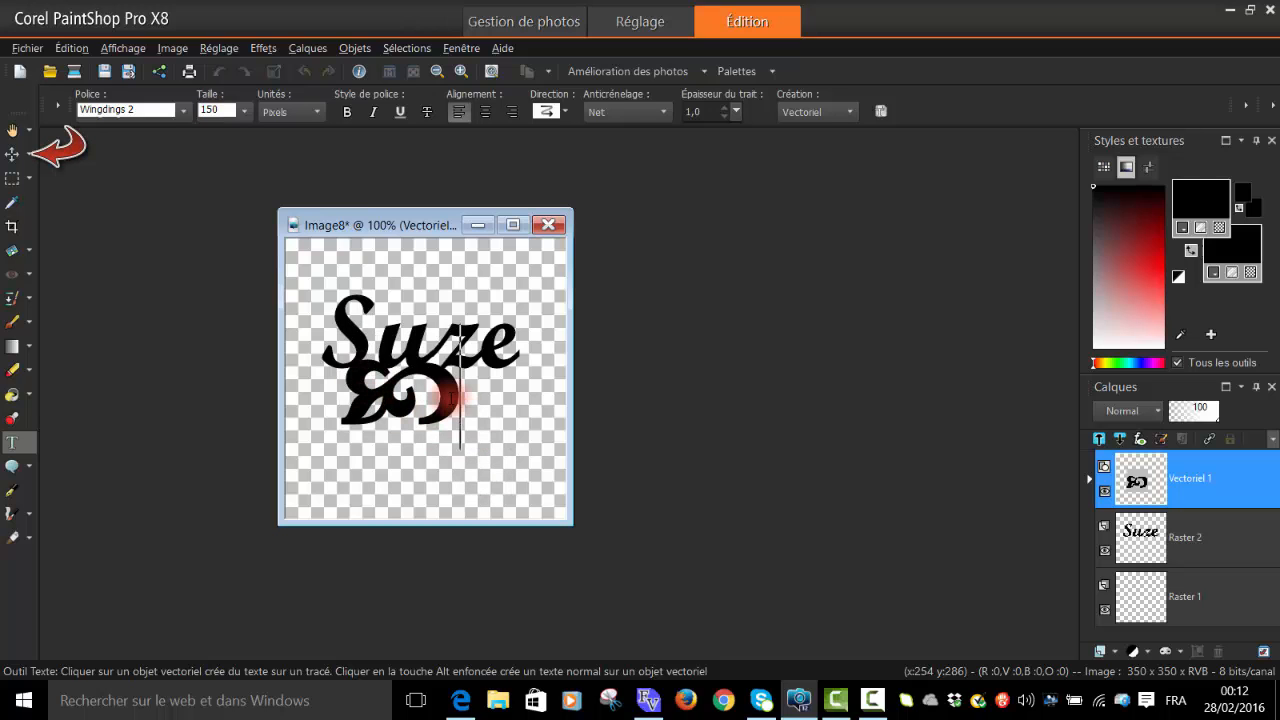
Shift the ornament slightly right and down beneath the signature, and convert its vector layer to a raster layer.
{"action": "left_click", "coordinate": [13, 160]}
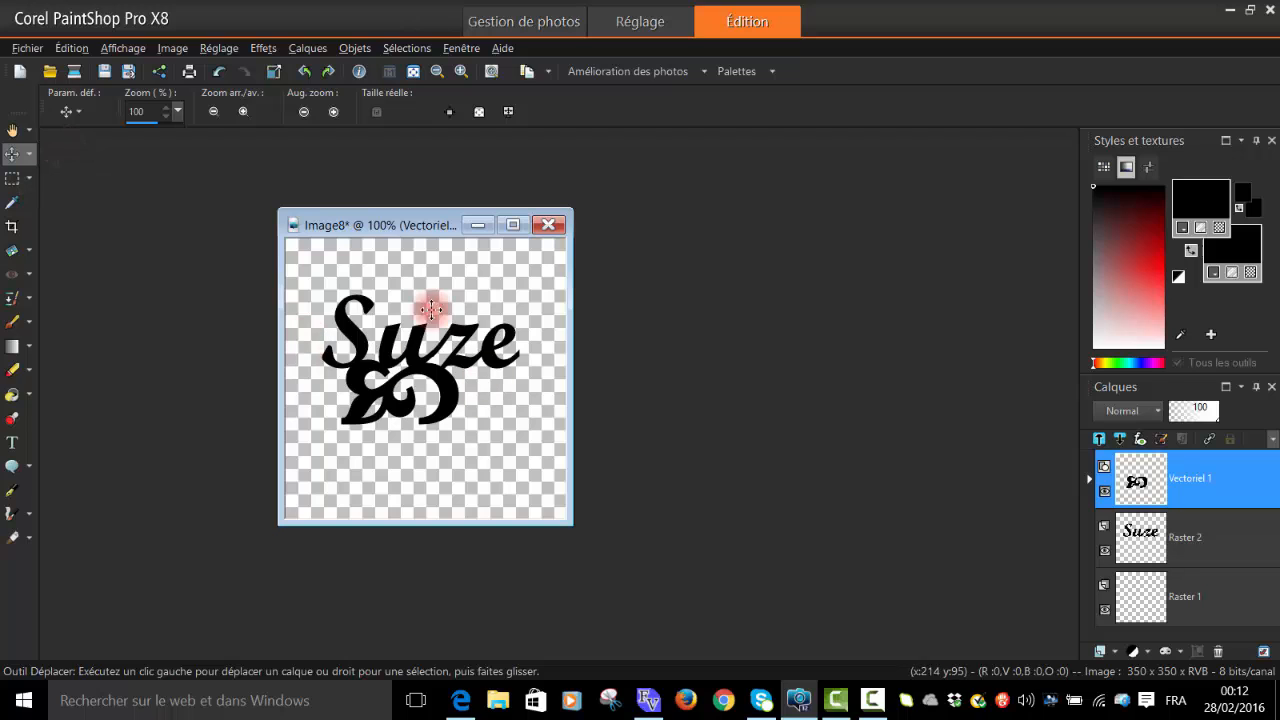
{"action": "left_click_drag", "start_coordinate": [457, 394], "coordinate": [471, 401]}
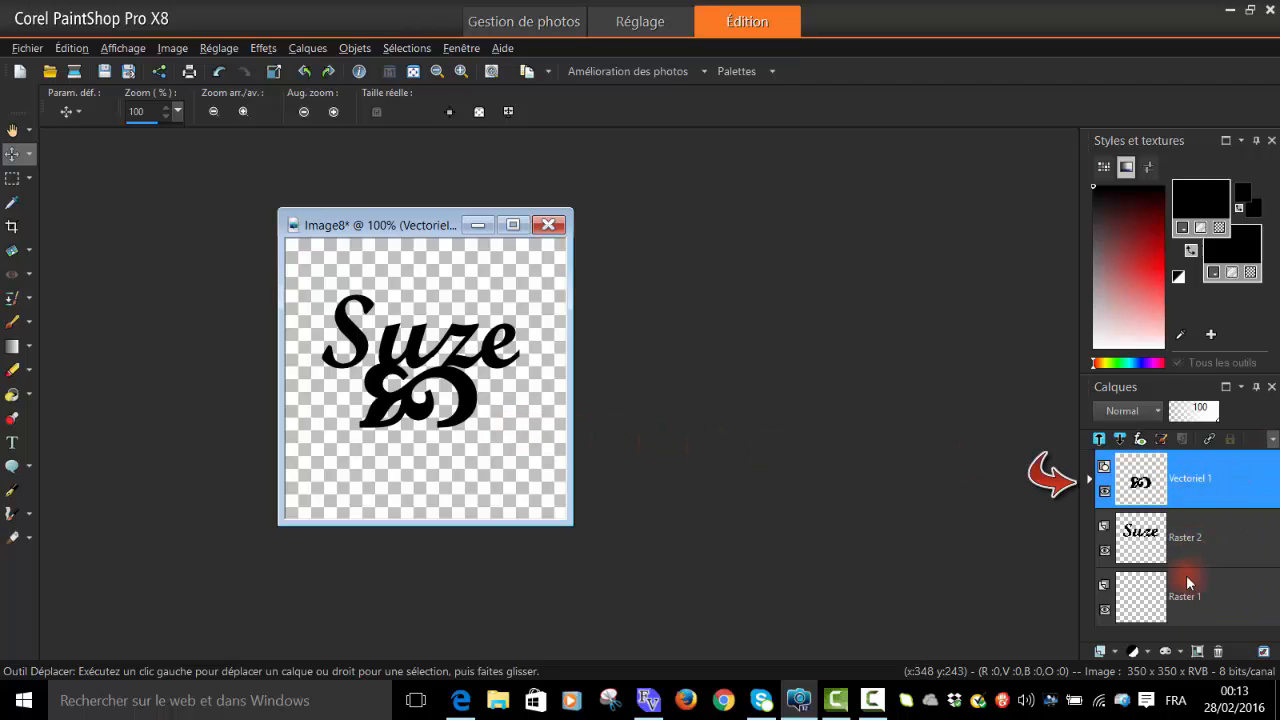
{"action": "right_click", "coordinate": [1201, 481]}
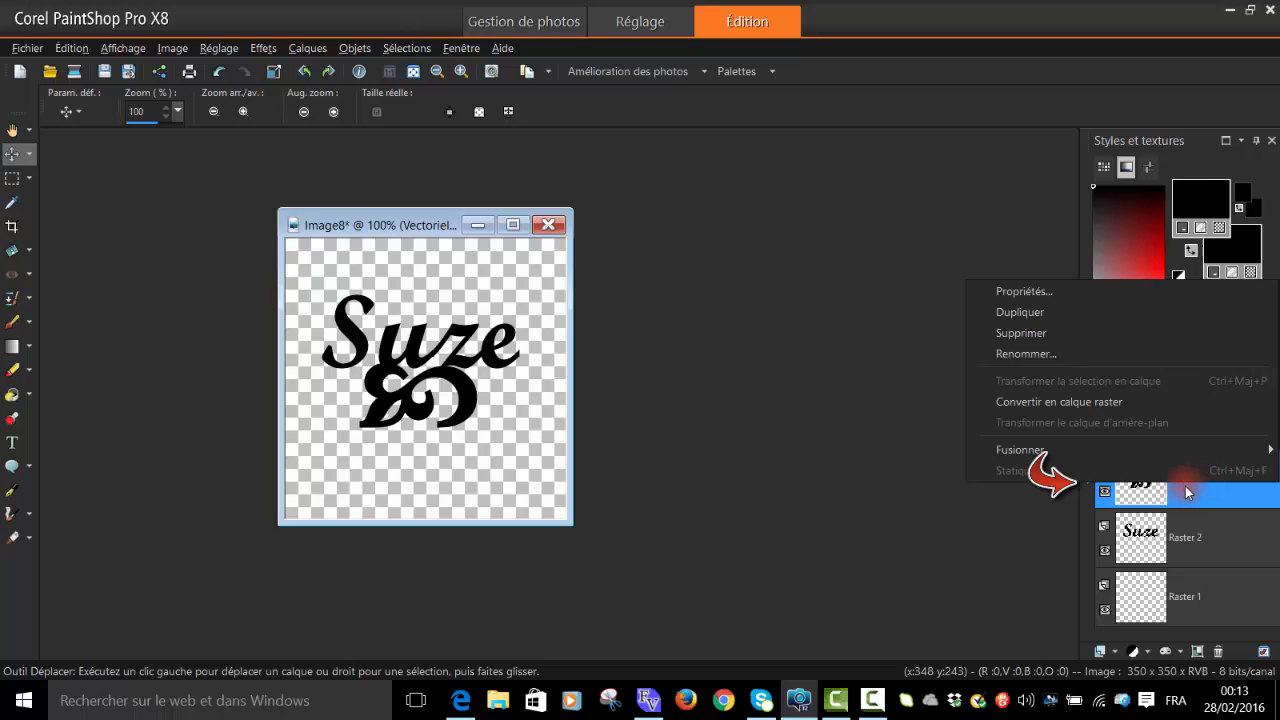
{"action": "left_click", "coordinate": [1086, 404]}
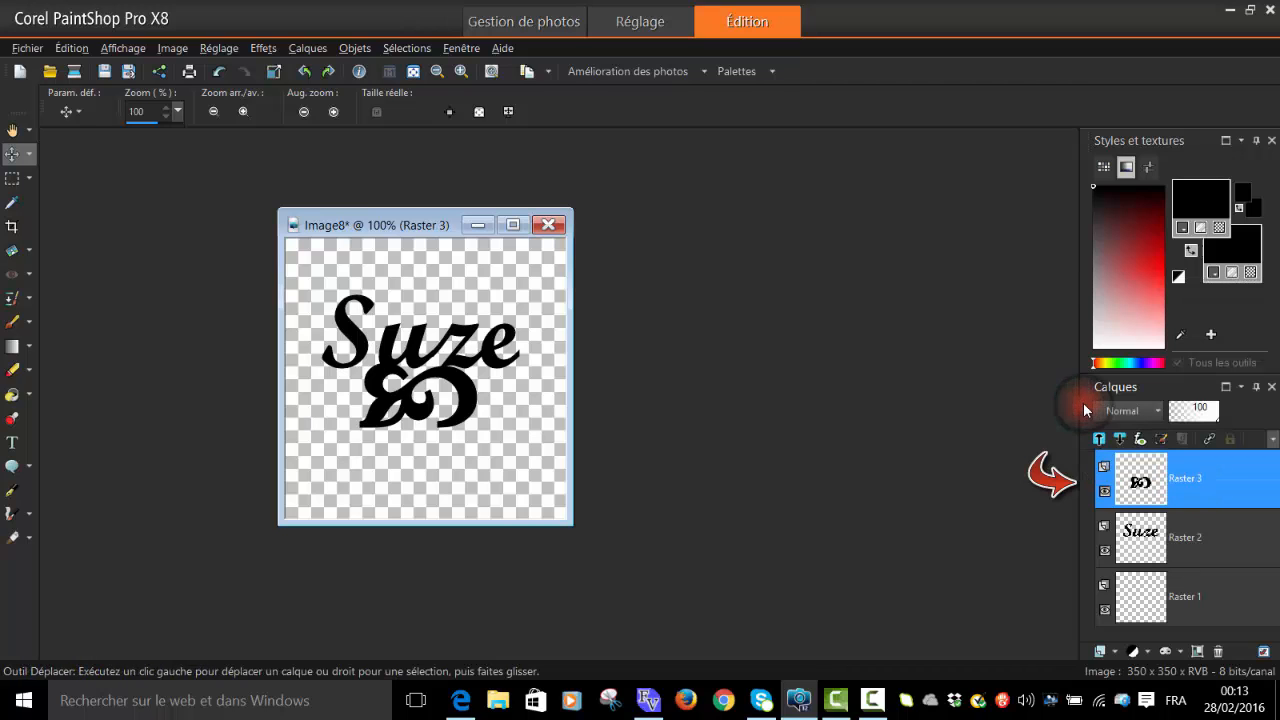
Fill the empty Raster 1 layer at the bottom of the stack with white (#ffffff).
{"action": "left_click", "coordinate": [1196, 601]}
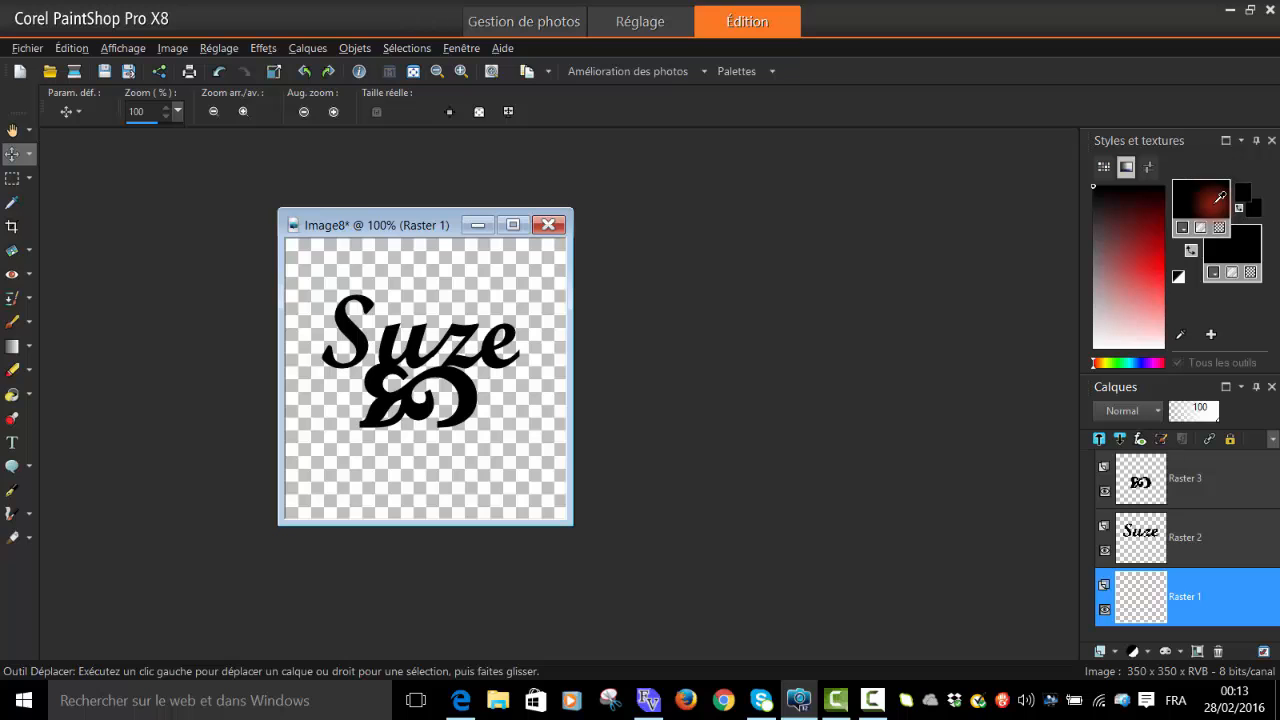
{"action": "left_click", "coordinate": [1219, 198]}
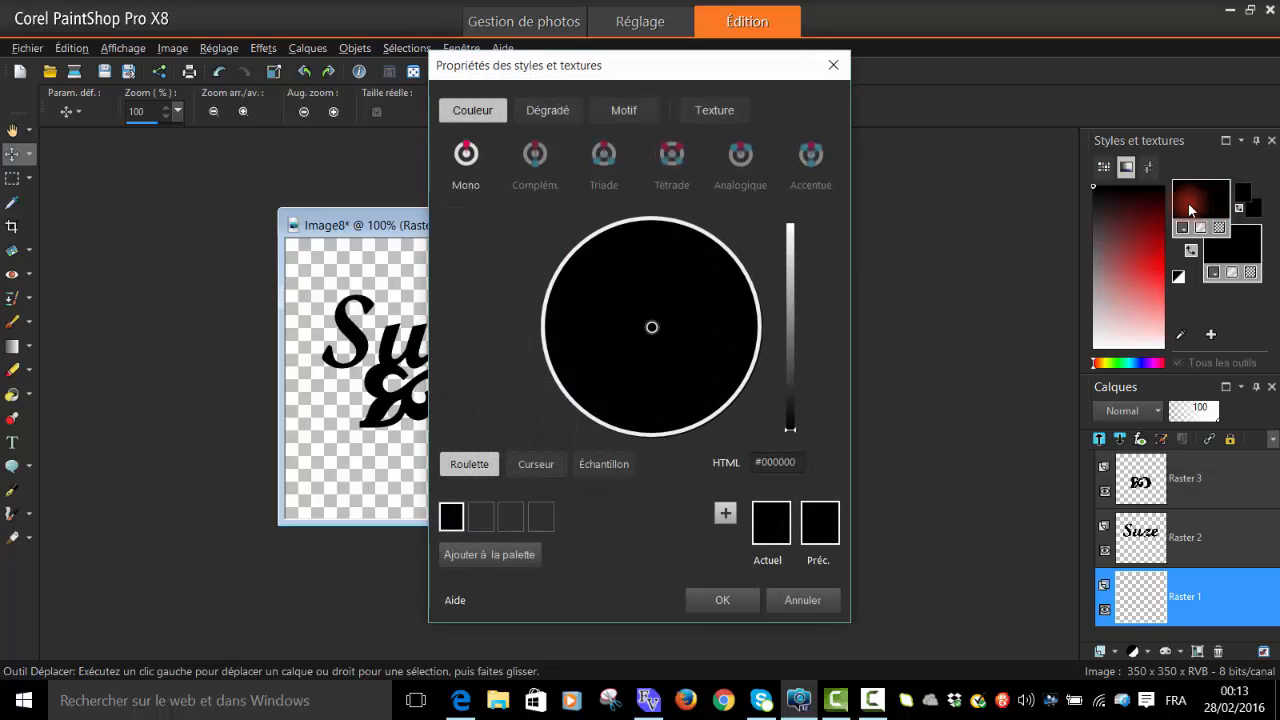
{"action": "left_click", "coordinate": [797, 220]}
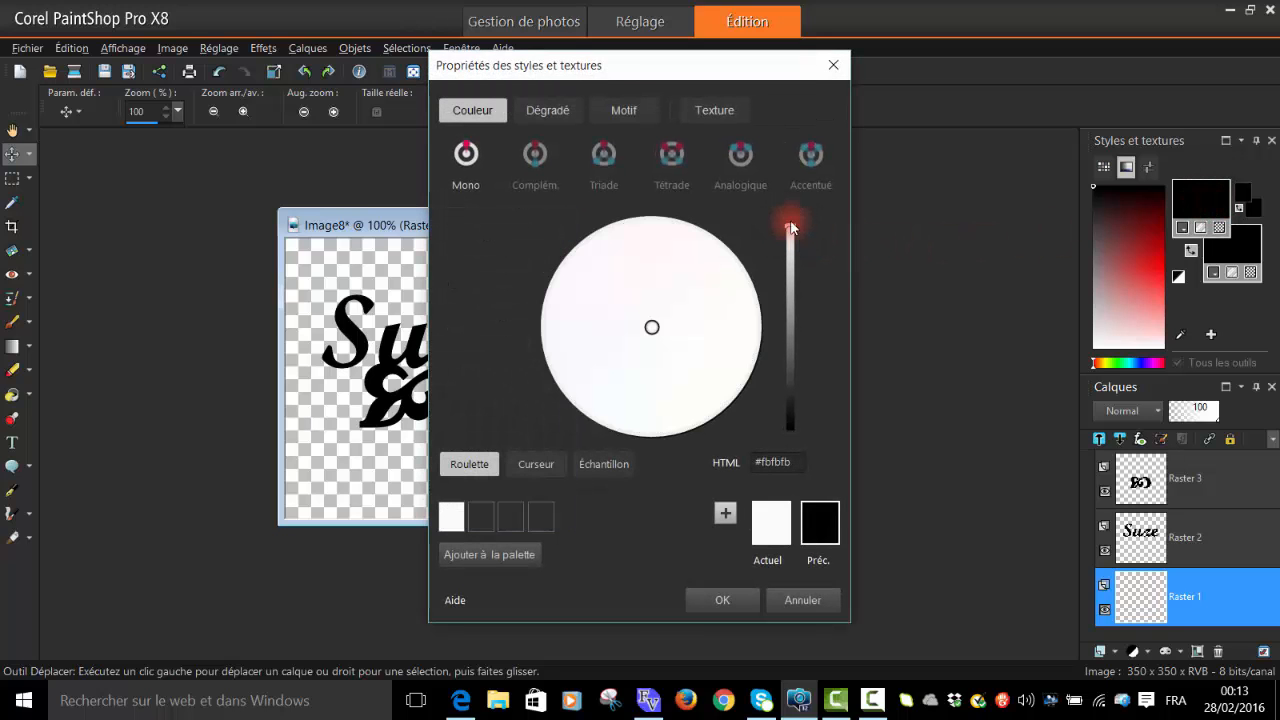
{"action": "left_click", "coordinate": [790, 220]}
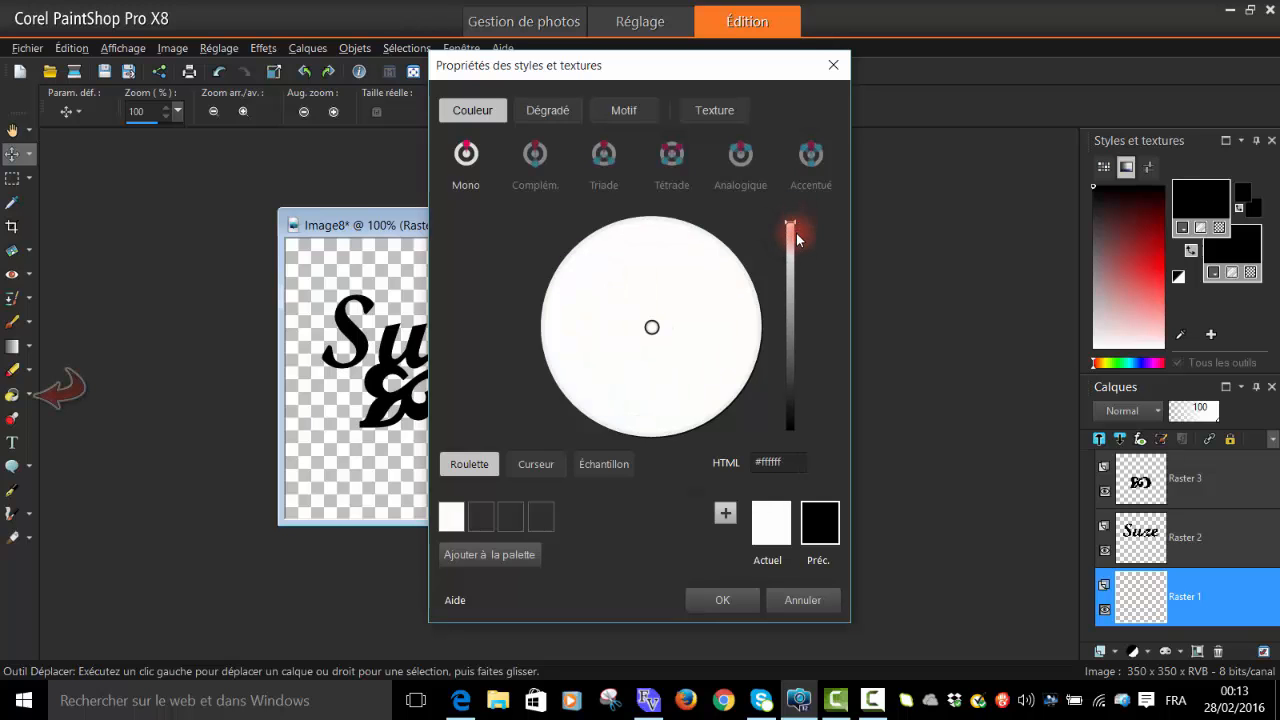
{"action": "left_click", "coordinate": [721, 601]}
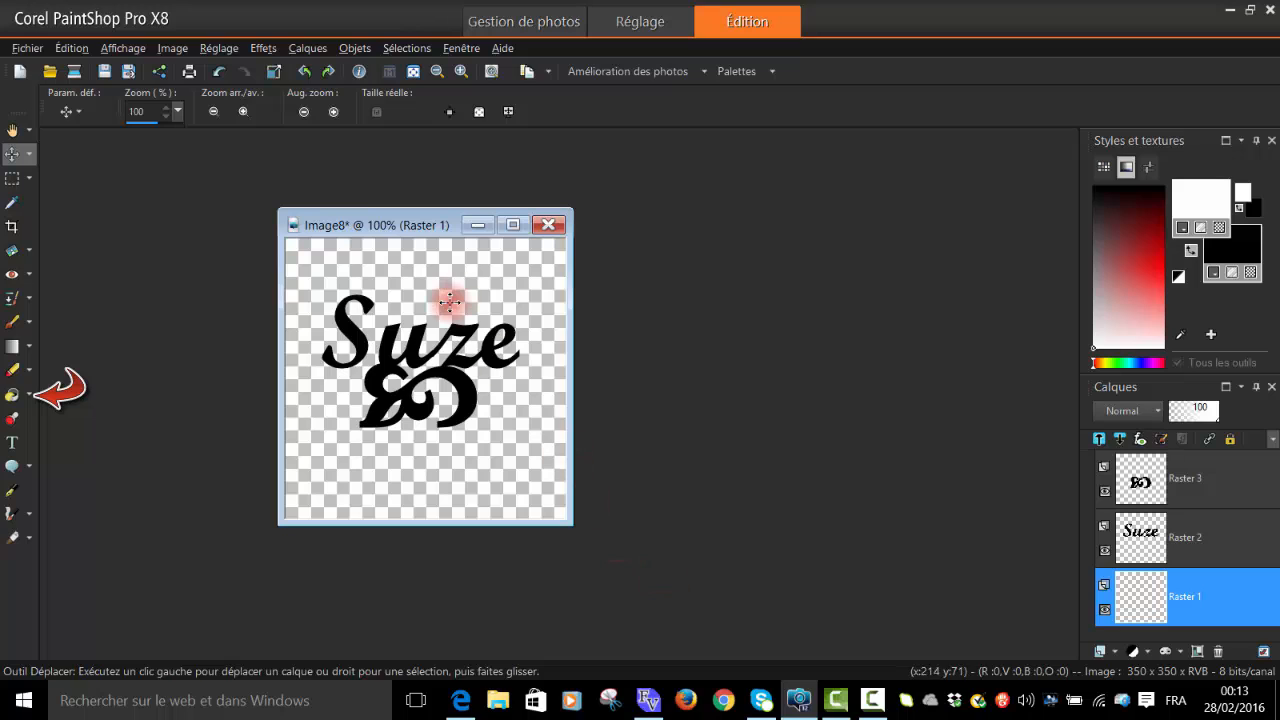
{"action": "left_click", "coordinate": [12, 398]}
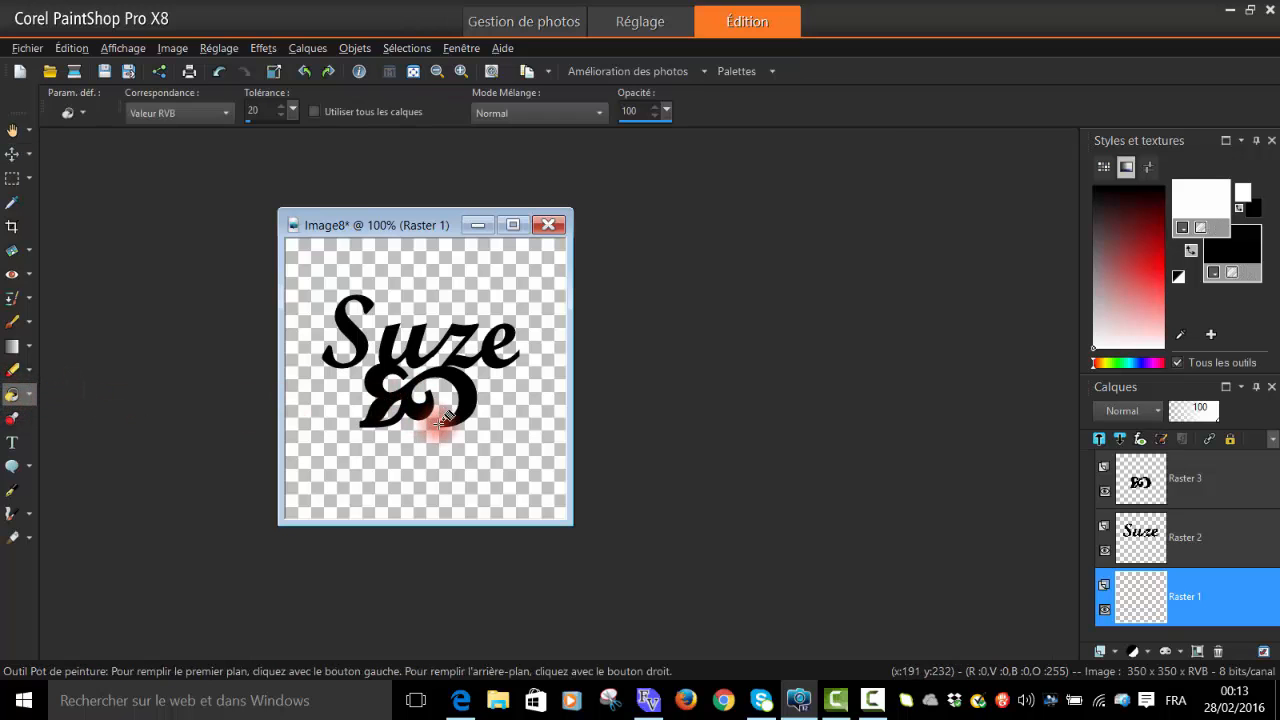
{"action": "left_click", "coordinate": [441, 422]}
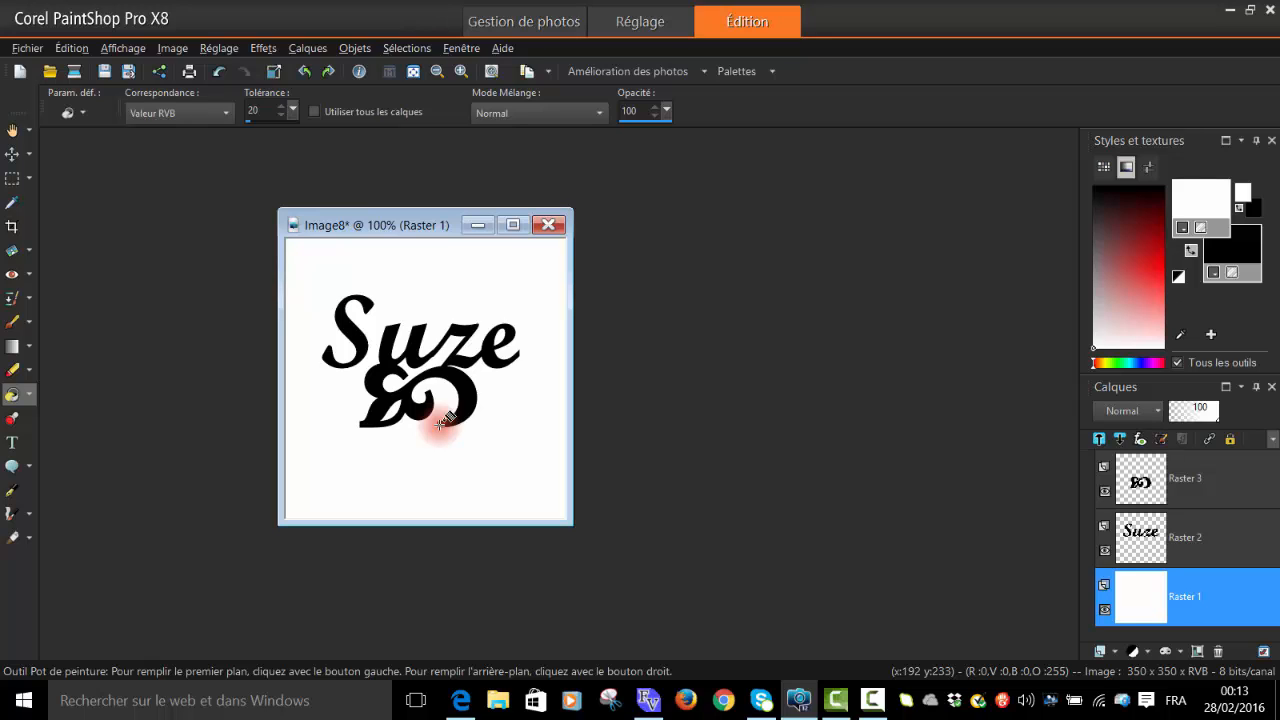
Merge all visible layers into a single layer.
{"action": "mouse_move", "coordinate": [1205, 600]}
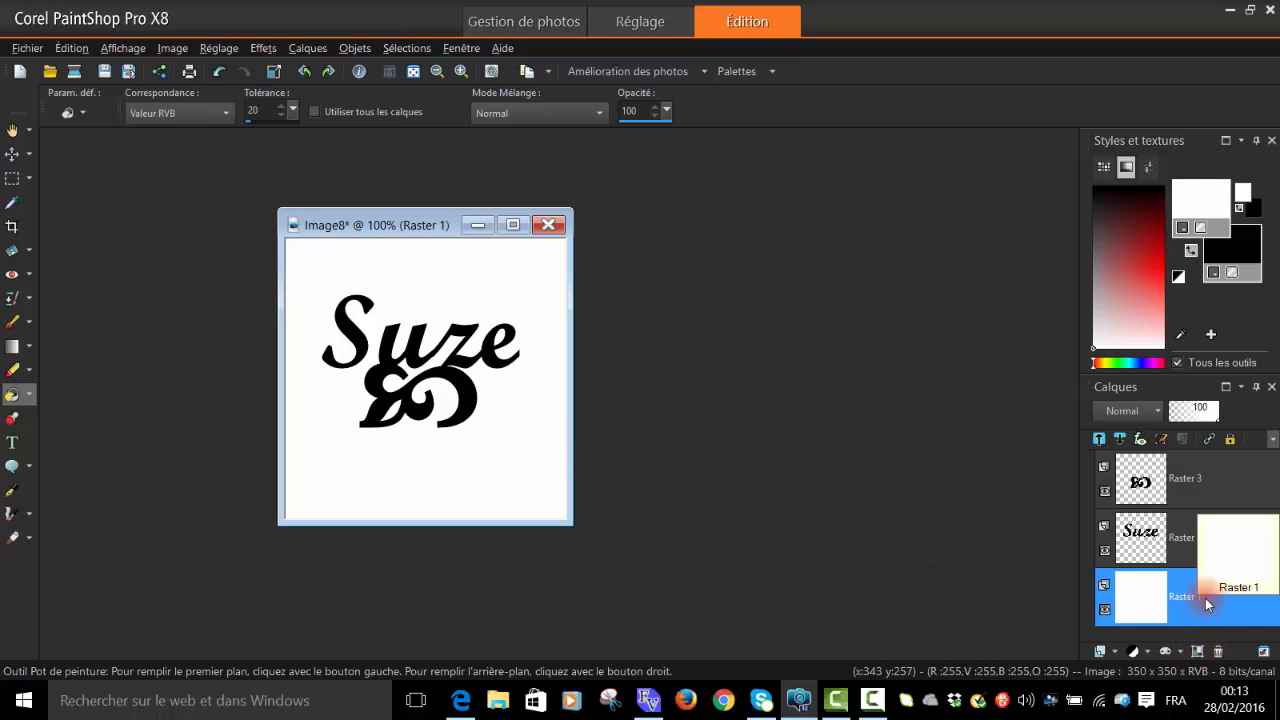
{"action": "right_click", "coordinate": [1202, 598]}
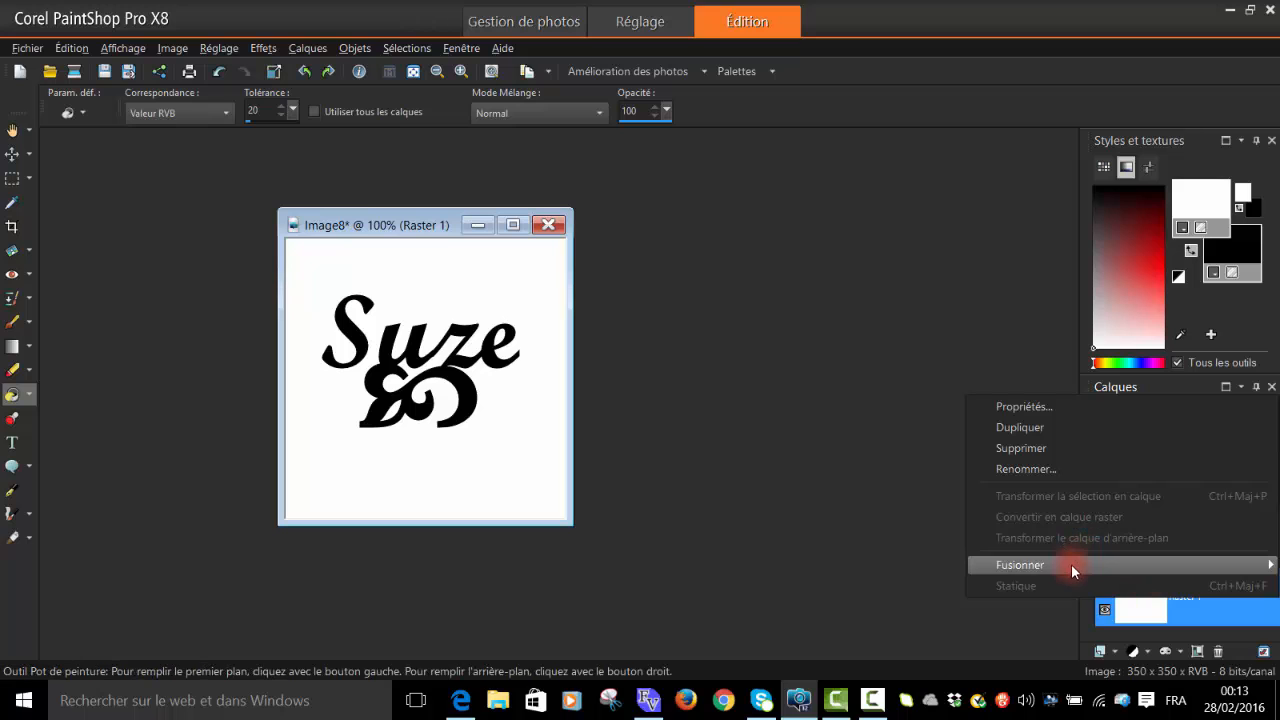
{"action": "mouse_move", "coordinate": [1069, 564]}
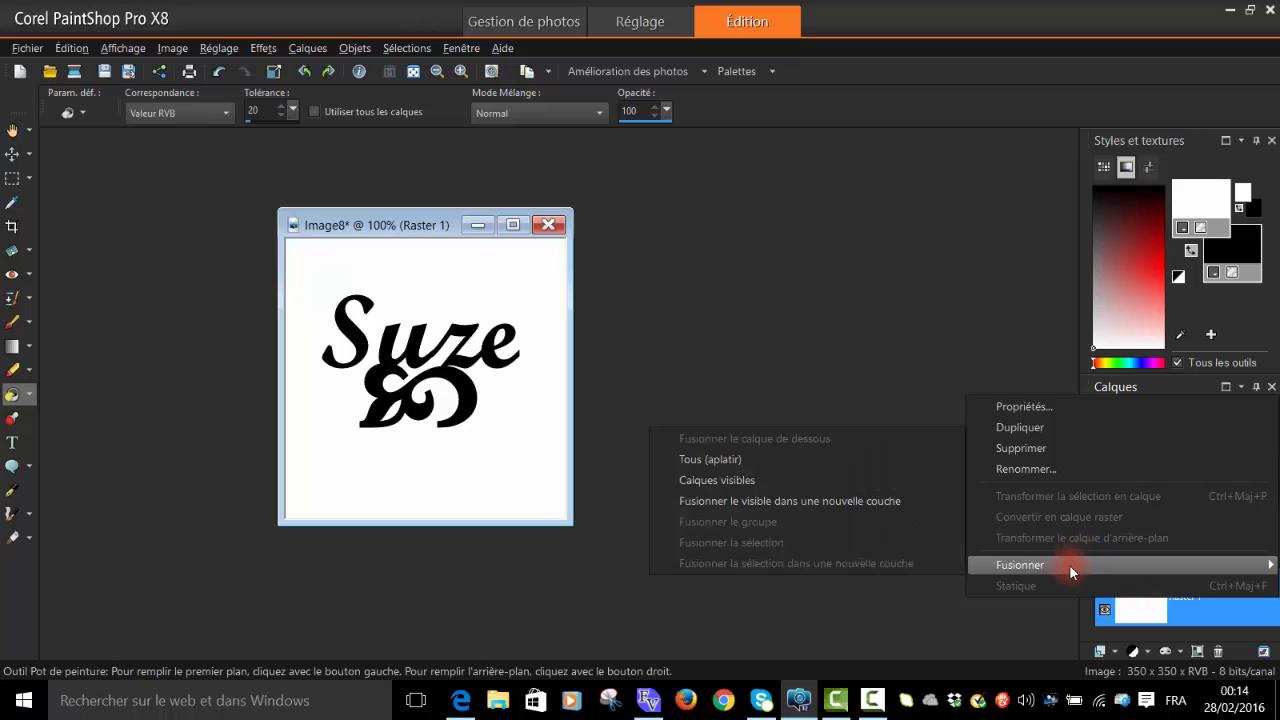
{"action": "left_click", "coordinate": [808, 475]}
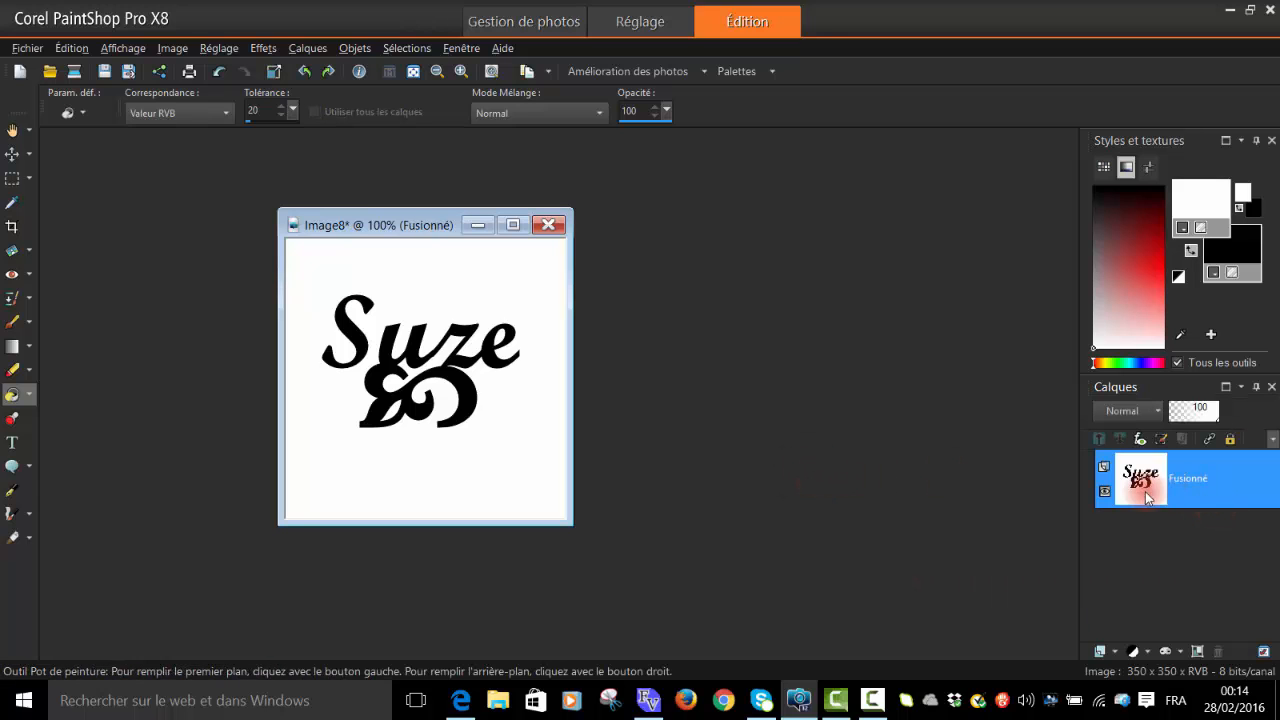
{"action": "mouse_move", "coordinate": [1206, 489]}
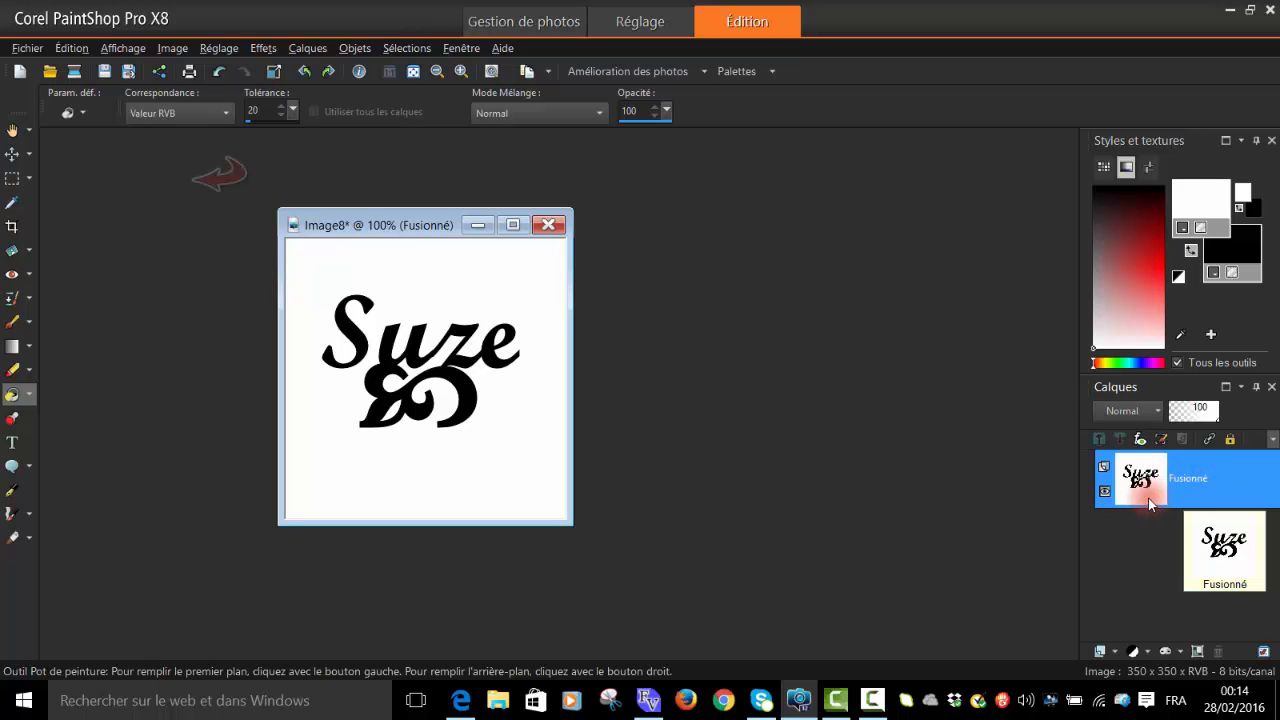
Select a rectangle of about 279 × 189 pixels closely around the signature and ornament, and crop the image to it.
{"action": "left_click", "coordinate": [32, 177]}
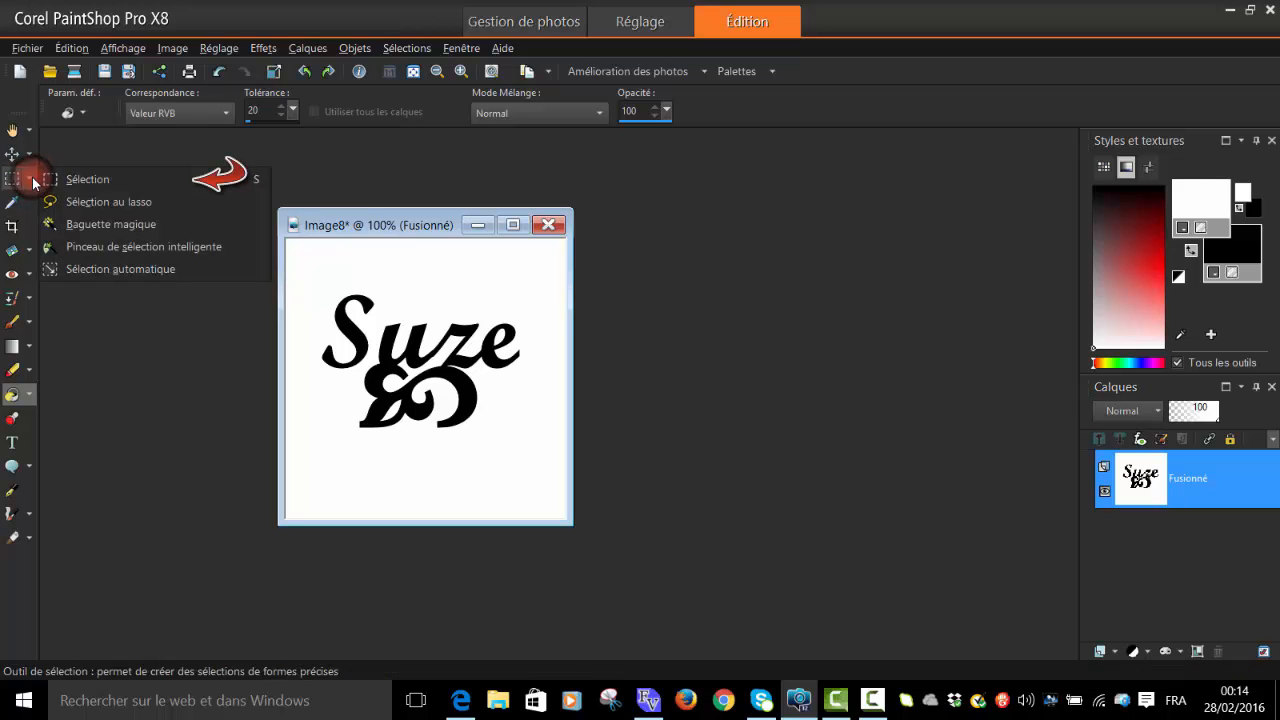
{"action": "left_click", "coordinate": [123, 180]}
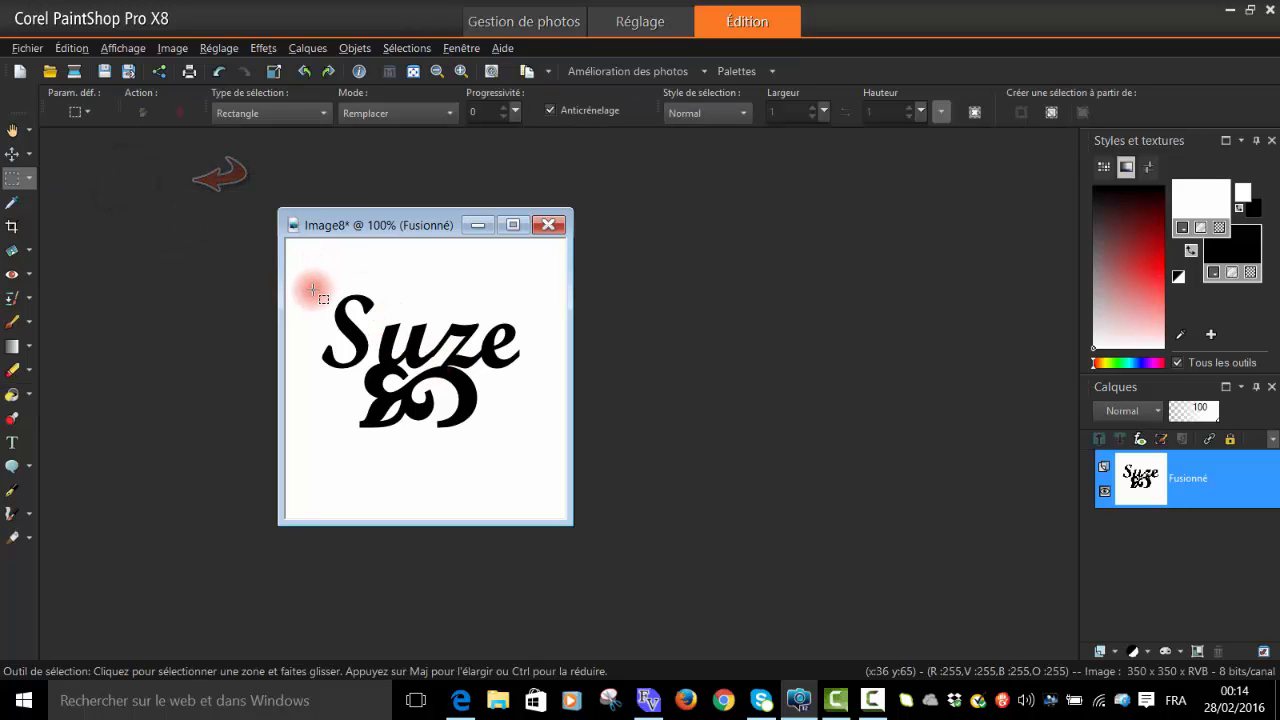
{"action": "left_click_drag", "start_coordinate": [309, 288], "coordinate": [533, 437]}
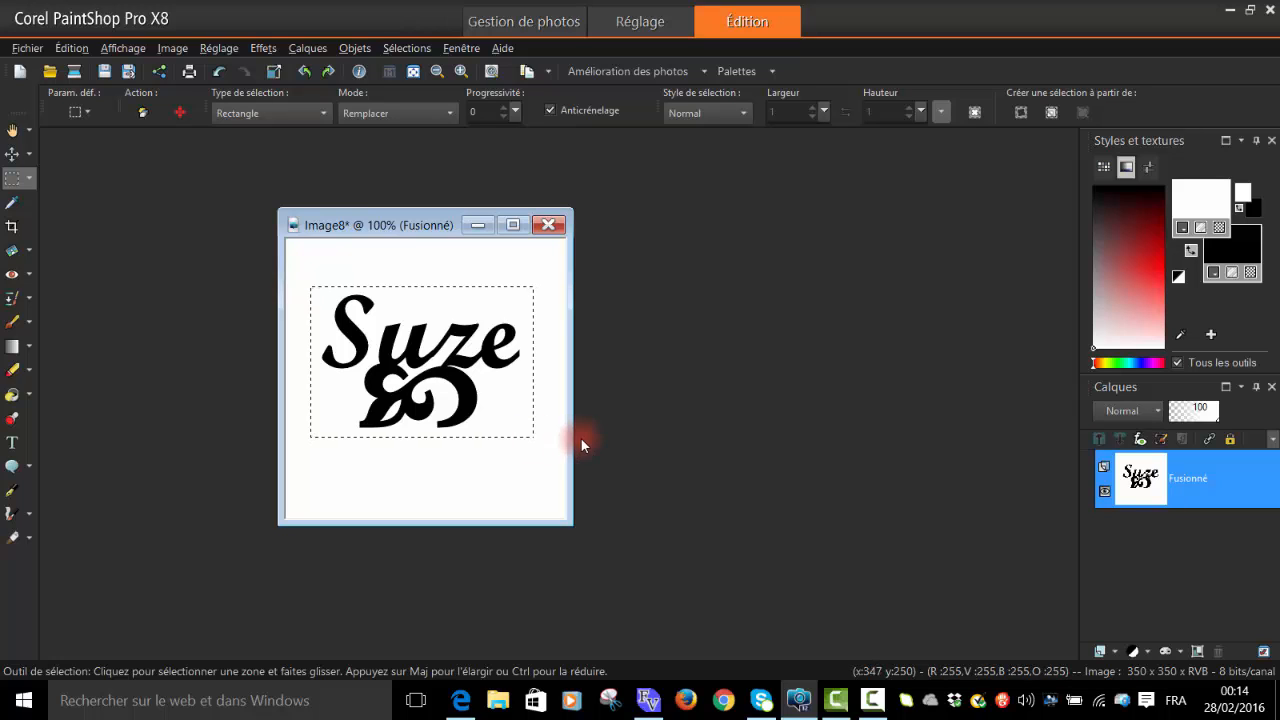
{"action": "left_click", "coordinate": [172, 48]}
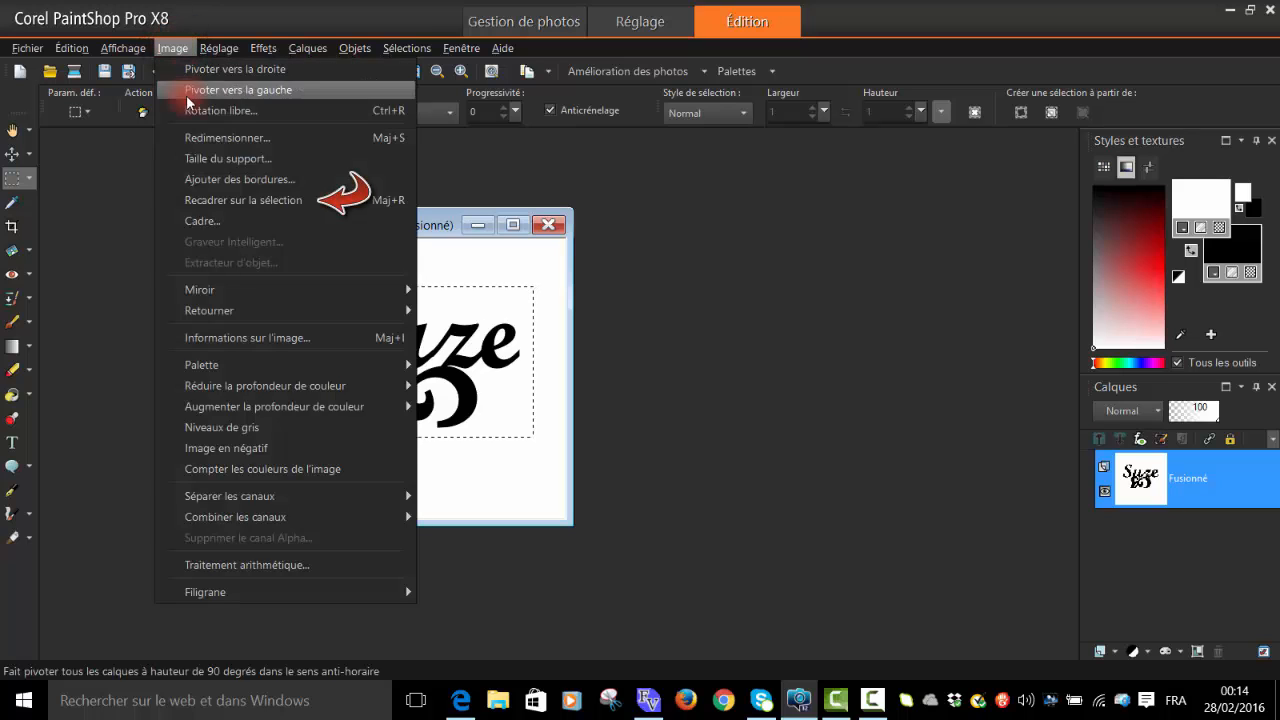
{"action": "left_click", "coordinate": [321, 205]}
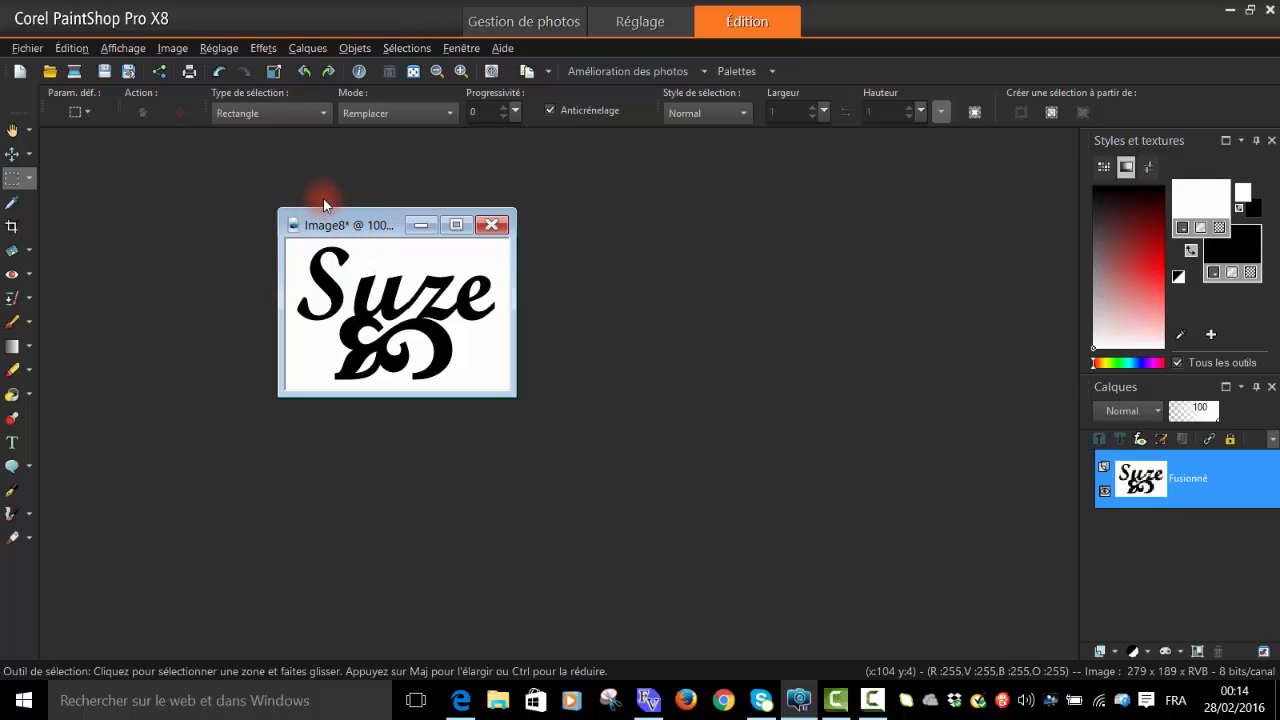
Apply the Gaufrage (emboss) texture effect to the merged signature image and move its window toward the middle of the workspace.
{"action": "left_click", "coordinate": [264, 48]}
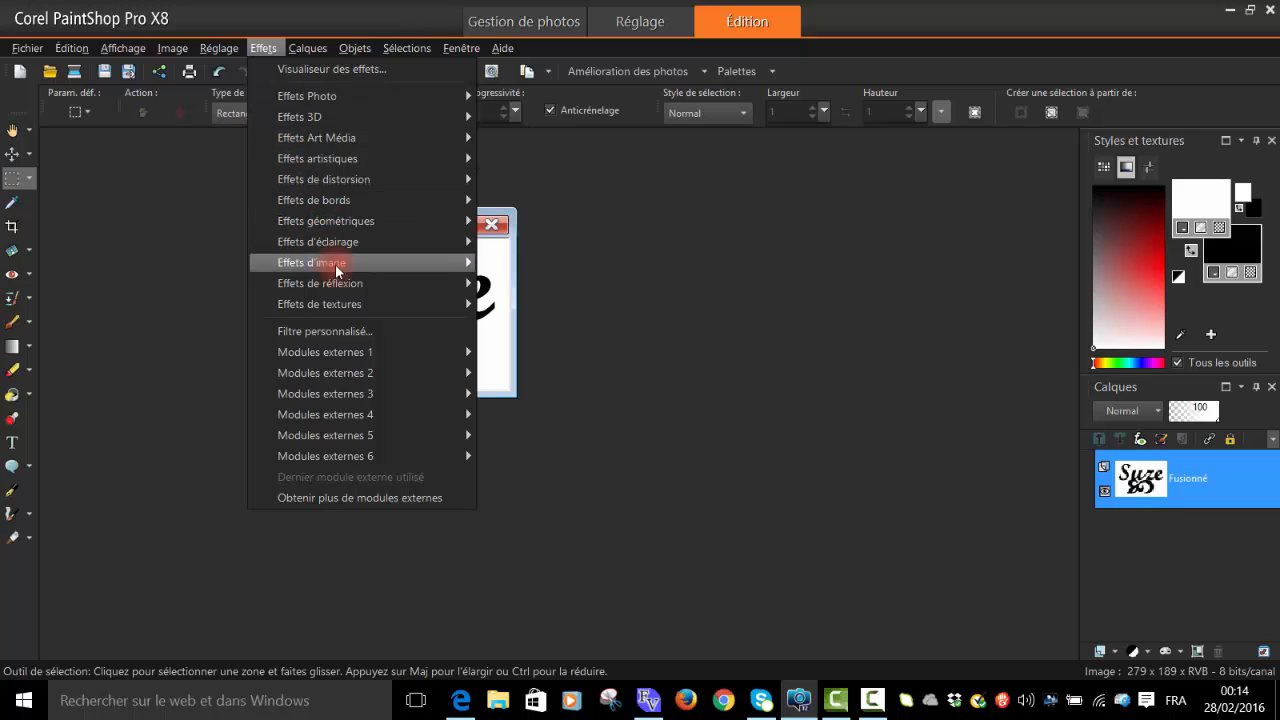
{"action": "mouse_move", "coordinate": [353, 310]}
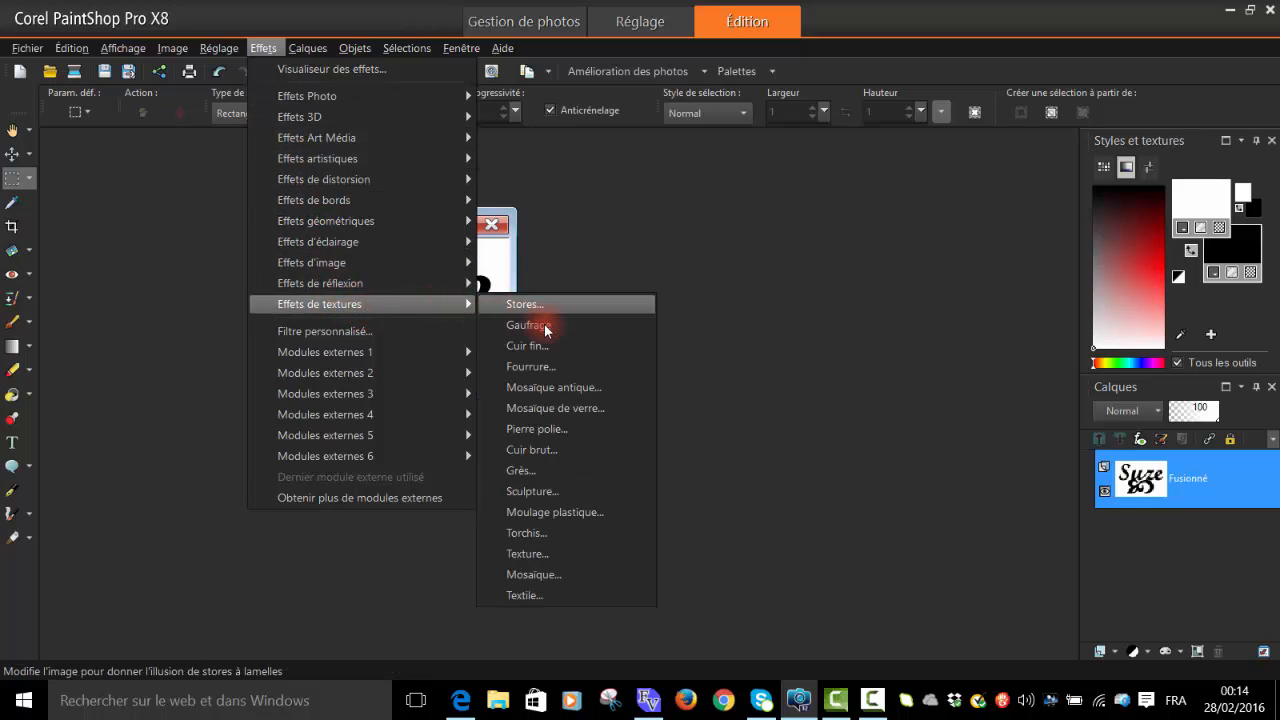
{"action": "left_click", "coordinate": [576, 332]}
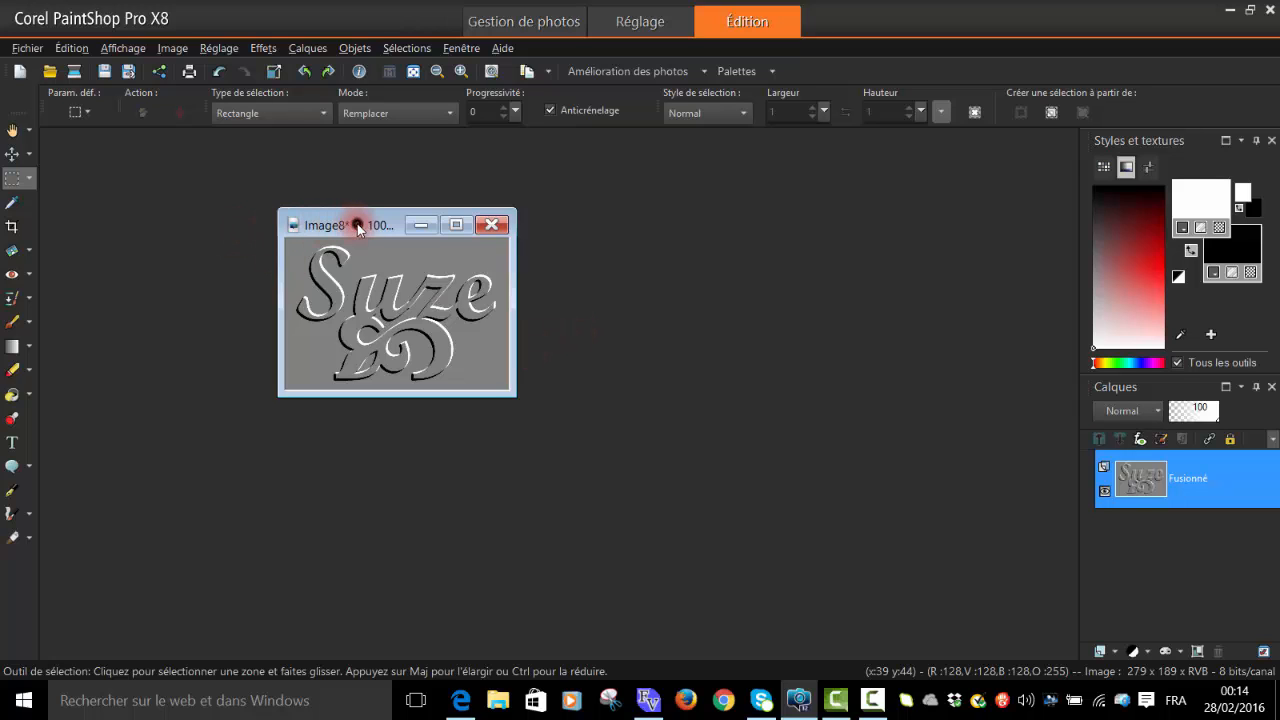
{"action": "left_click_drag", "start_coordinate": [366, 229], "coordinate": [563, 248]}
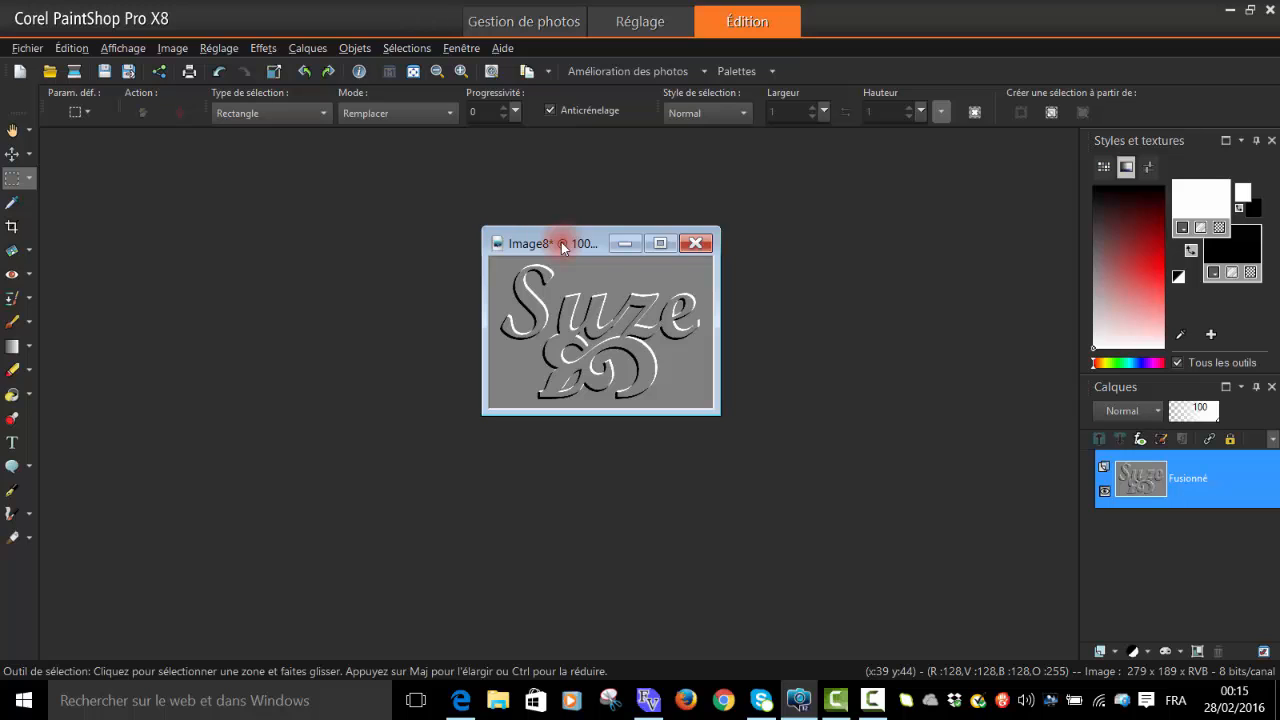
Save the embossed image to the desktop as Filigrane.jpg in JPEG format, replacing the existing file and accepting the merged-image limitation.
{"action": "left_click", "coordinate": [27, 48]}
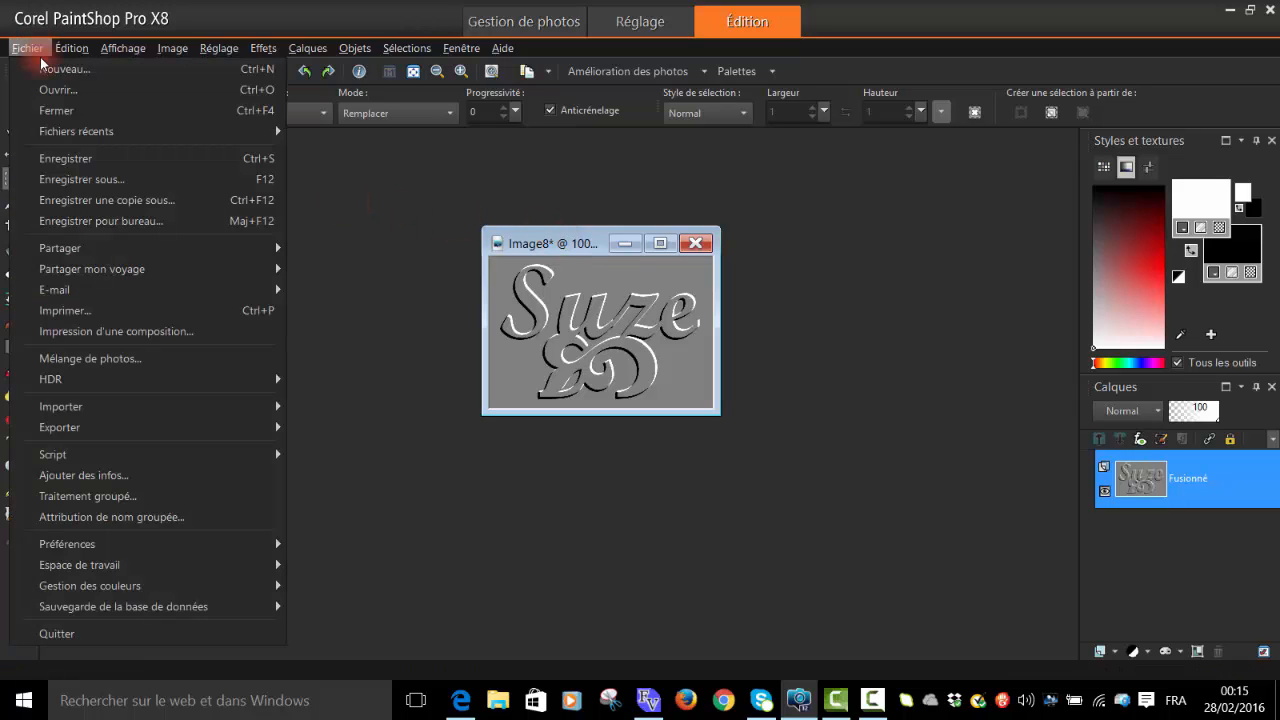
{"action": "left_click", "coordinate": [159, 185]}
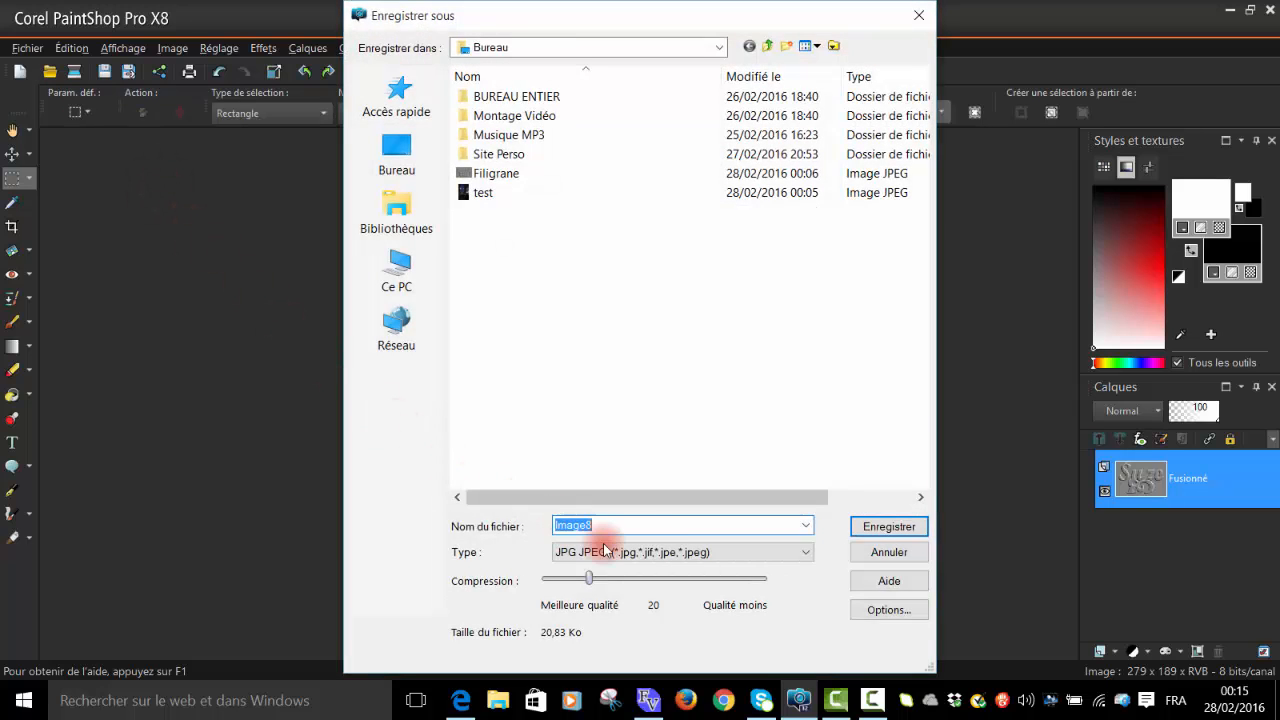
{"action": "left_click_drag", "start_coordinate": [614, 523], "coordinate": [456, 523]}
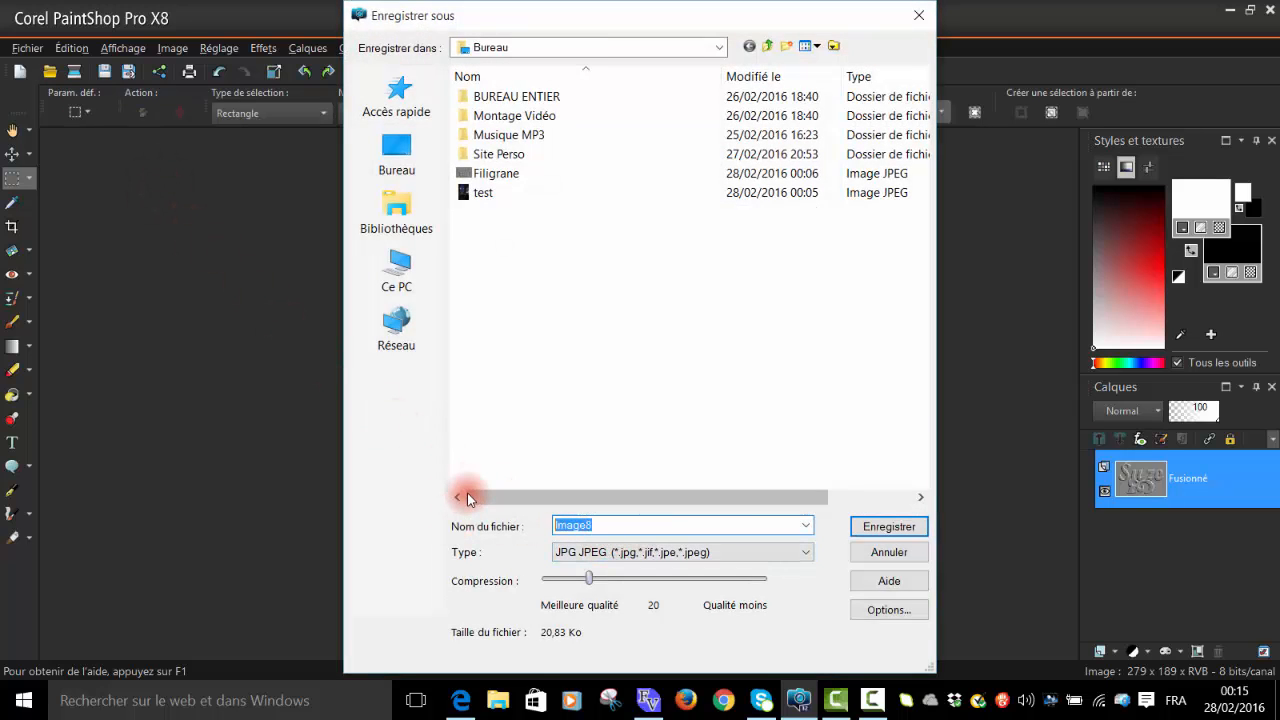
{"action": "type", "text": "fi"}
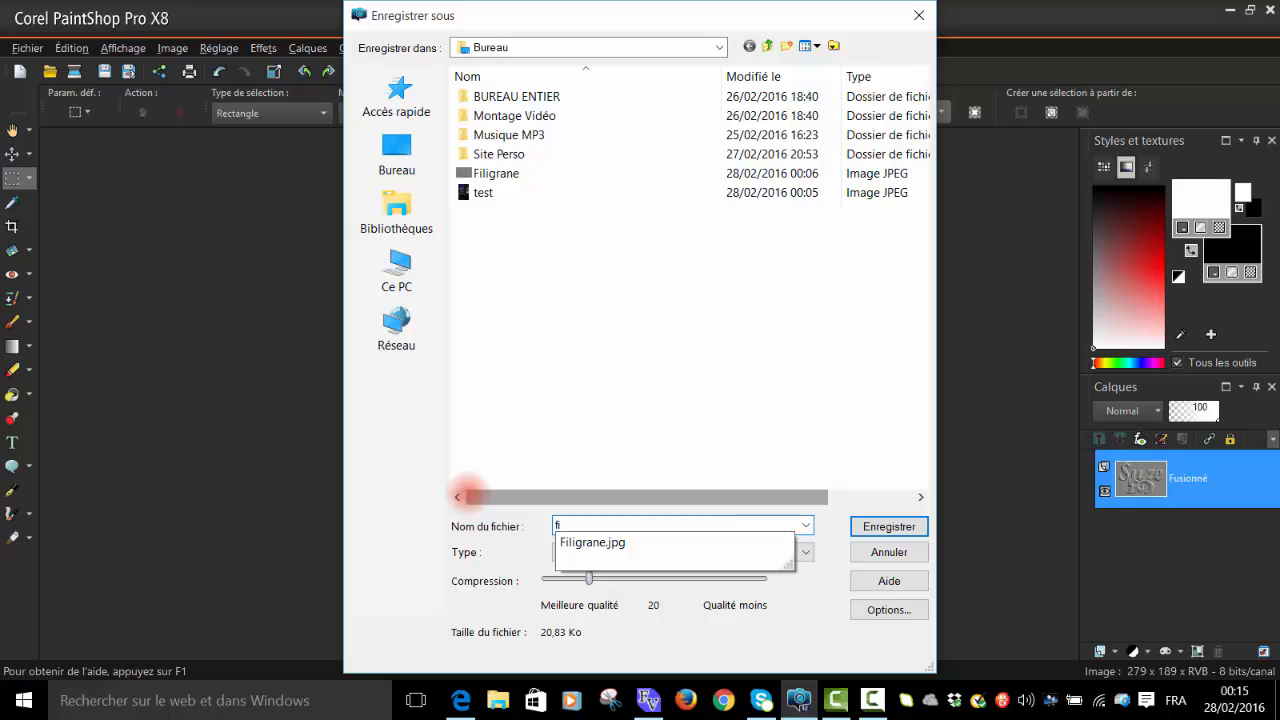
{"action": "left_click", "coordinate": [606, 543]}
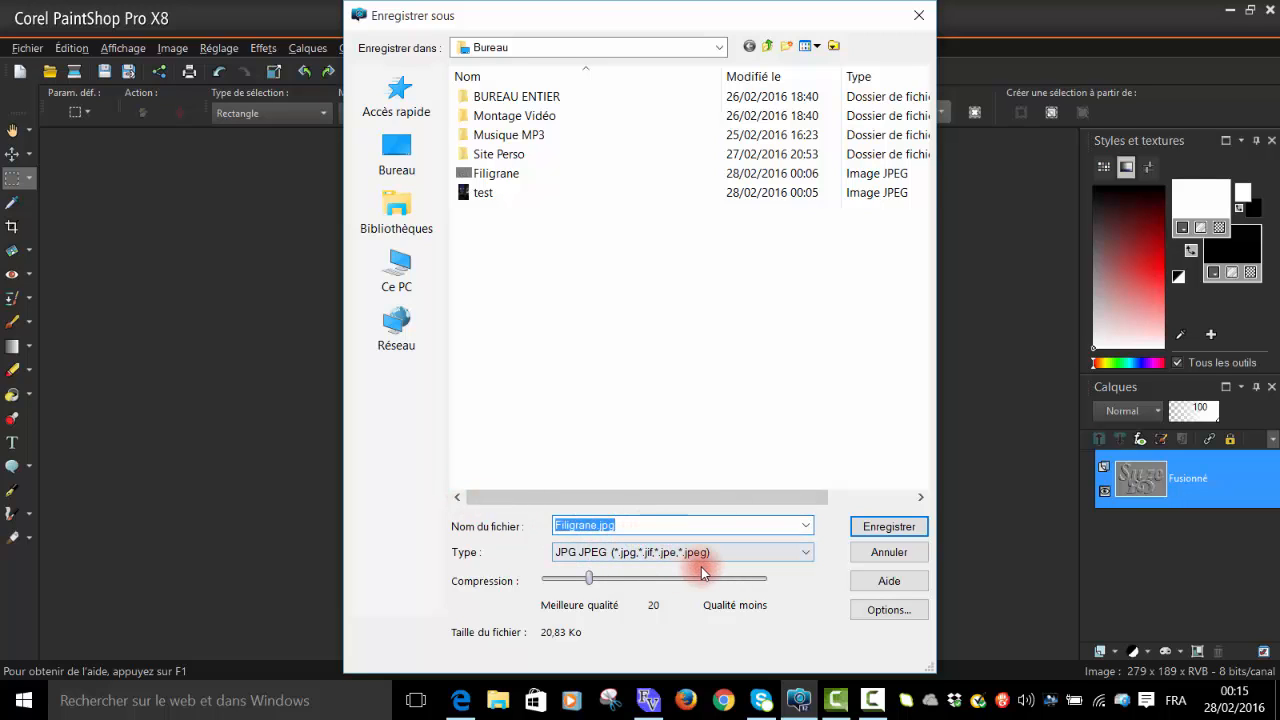
{"action": "left_click", "coordinate": [890, 527]}
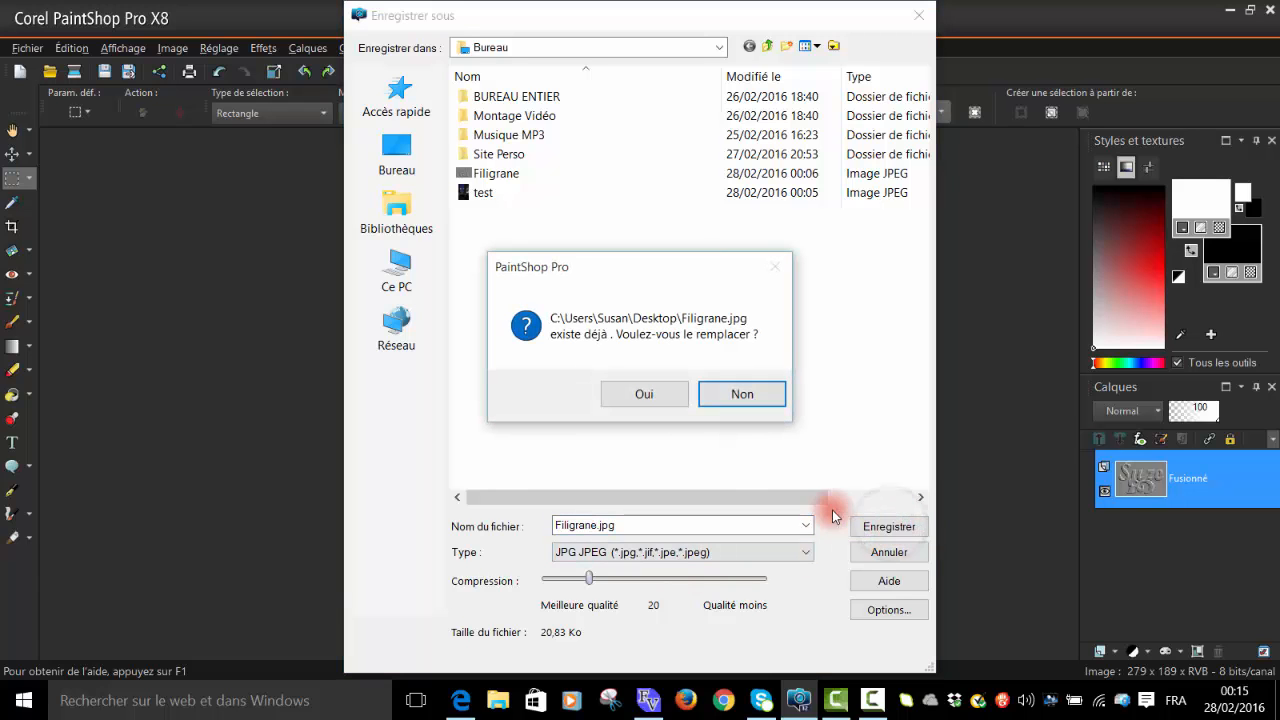
{"action": "left_click", "coordinate": [625, 396]}
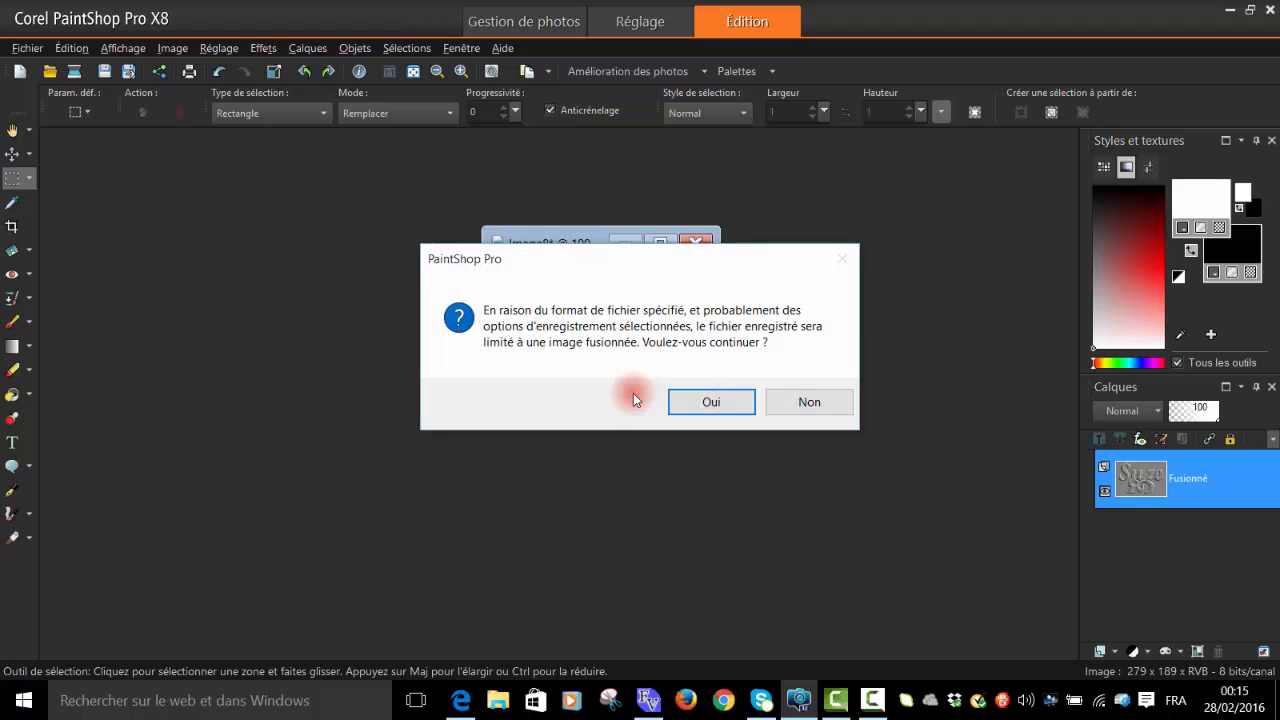
{"action": "left_click", "coordinate": [727, 400]}
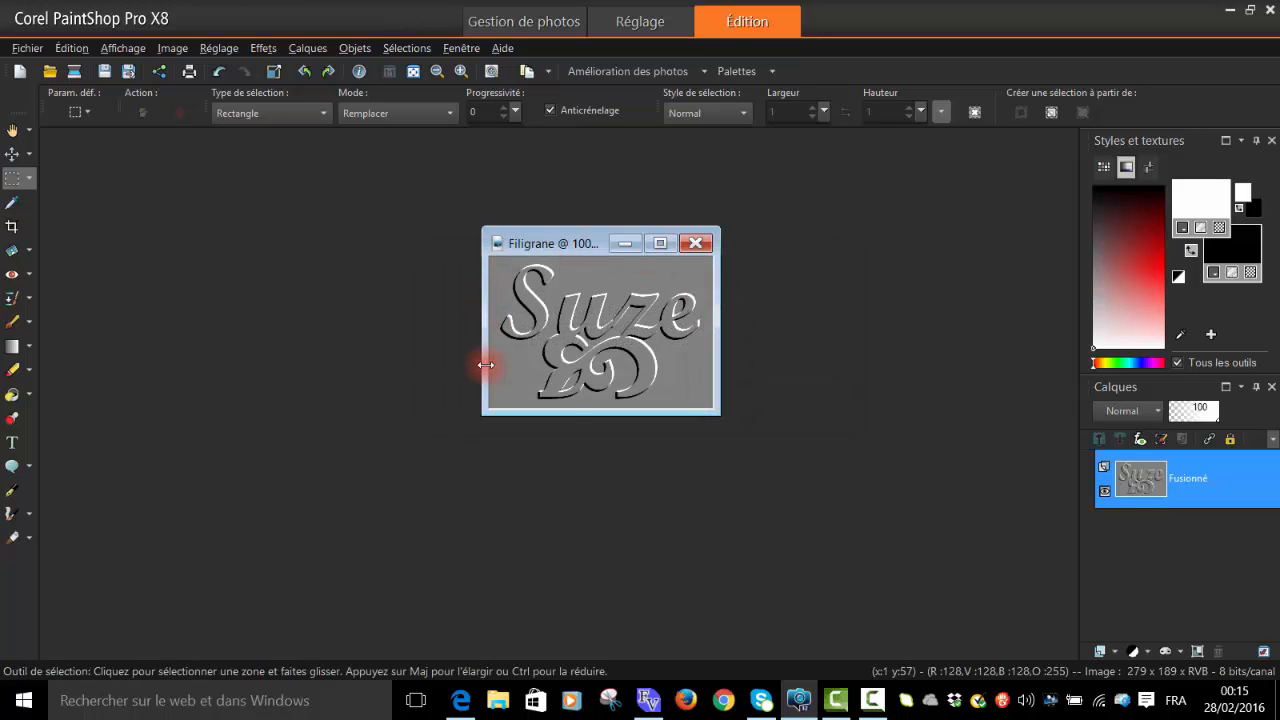
Shrink the program window to reveal the desktop and open the photo "image pour filigrane" beside the watermark image.
{"action": "left_click", "coordinate": [1249, 10]}
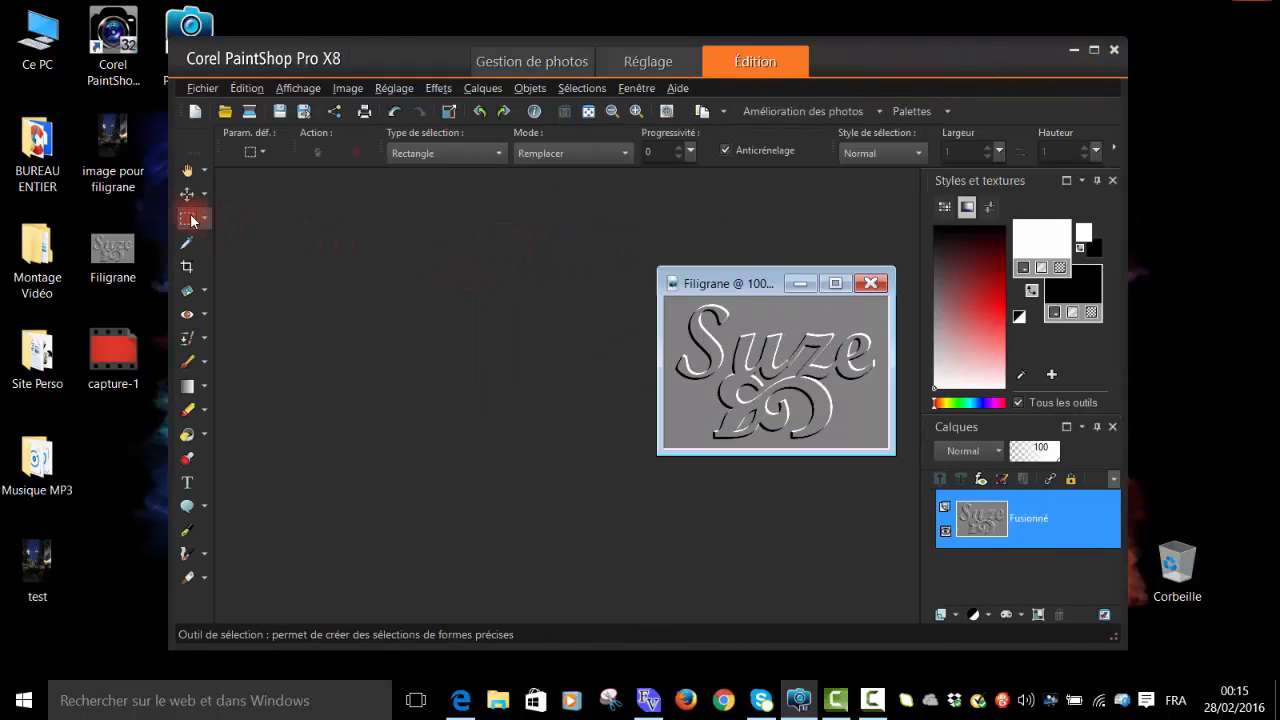
{"action": "left_click_drag", "start_coordinate": [116, 143], "coordinate": [302, 243]}
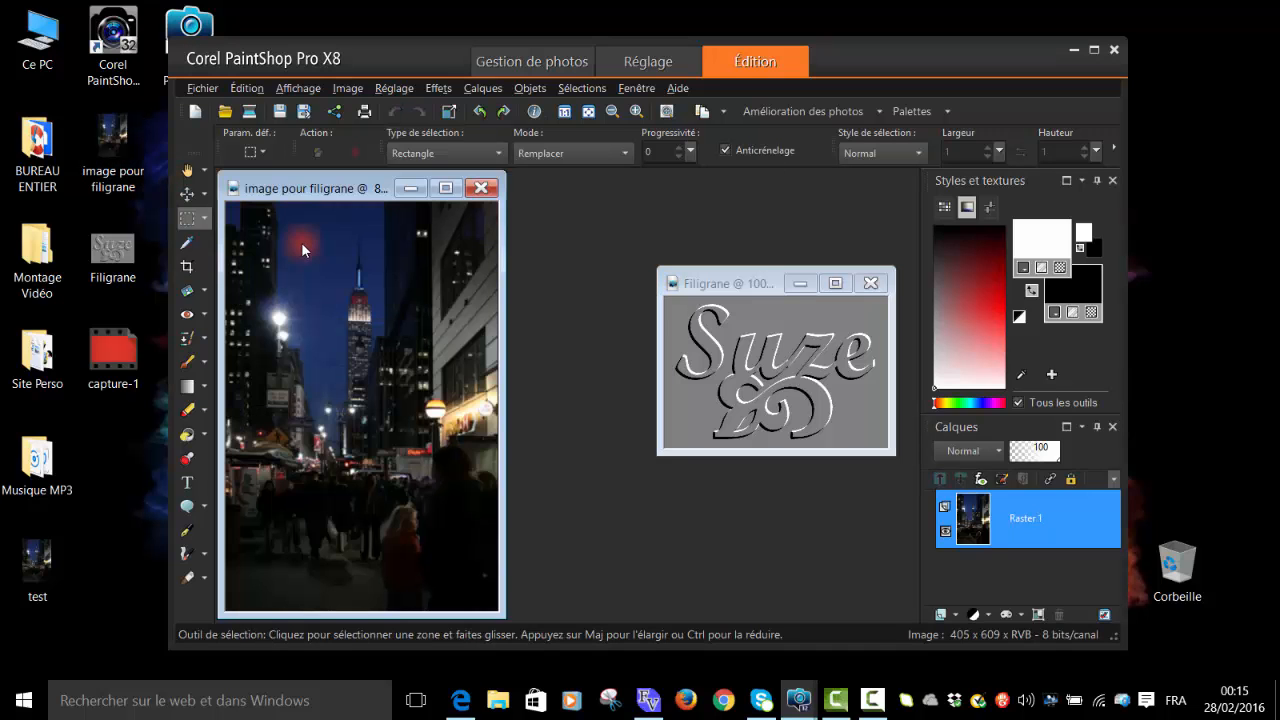
Maximize the program window and copy the embossed Filigrane image to the clipboard.
{"action": "left_click", "coordinate": [1020, 528]}
{"action": "left_click", "coordinate": [1094, 49]}
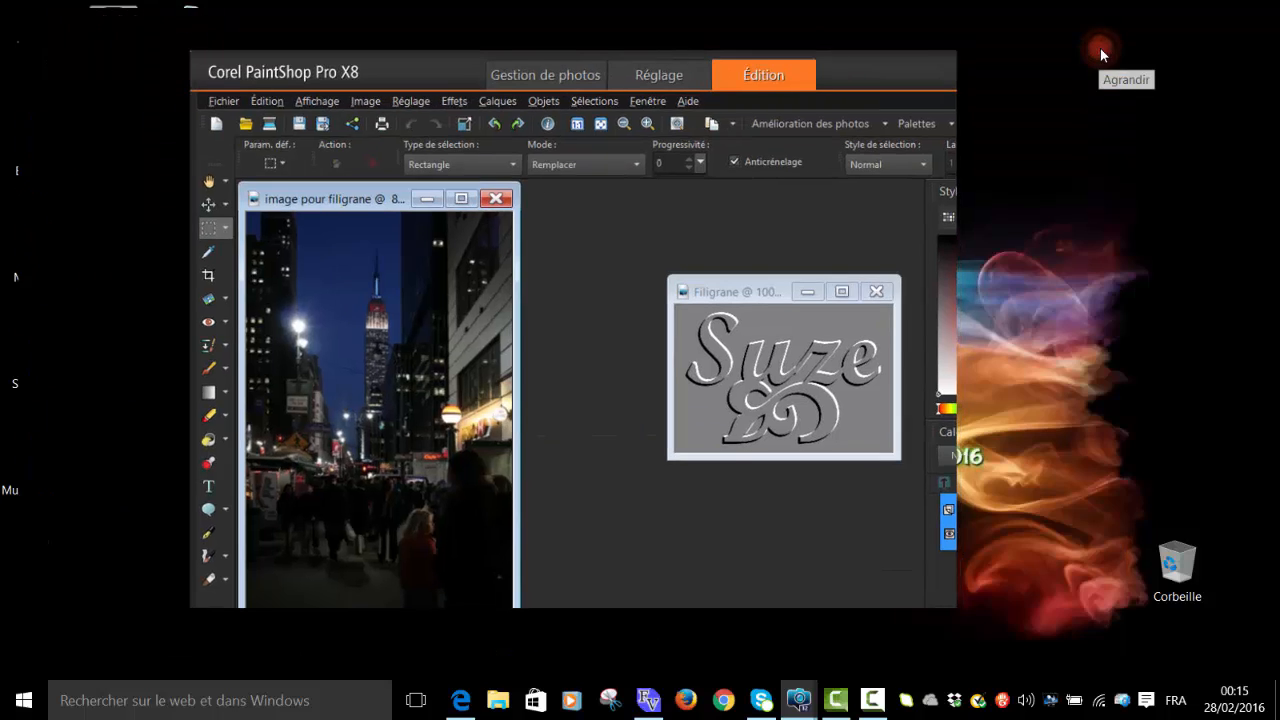
{"action": "left_click", "coordinate": [1186, 479]}
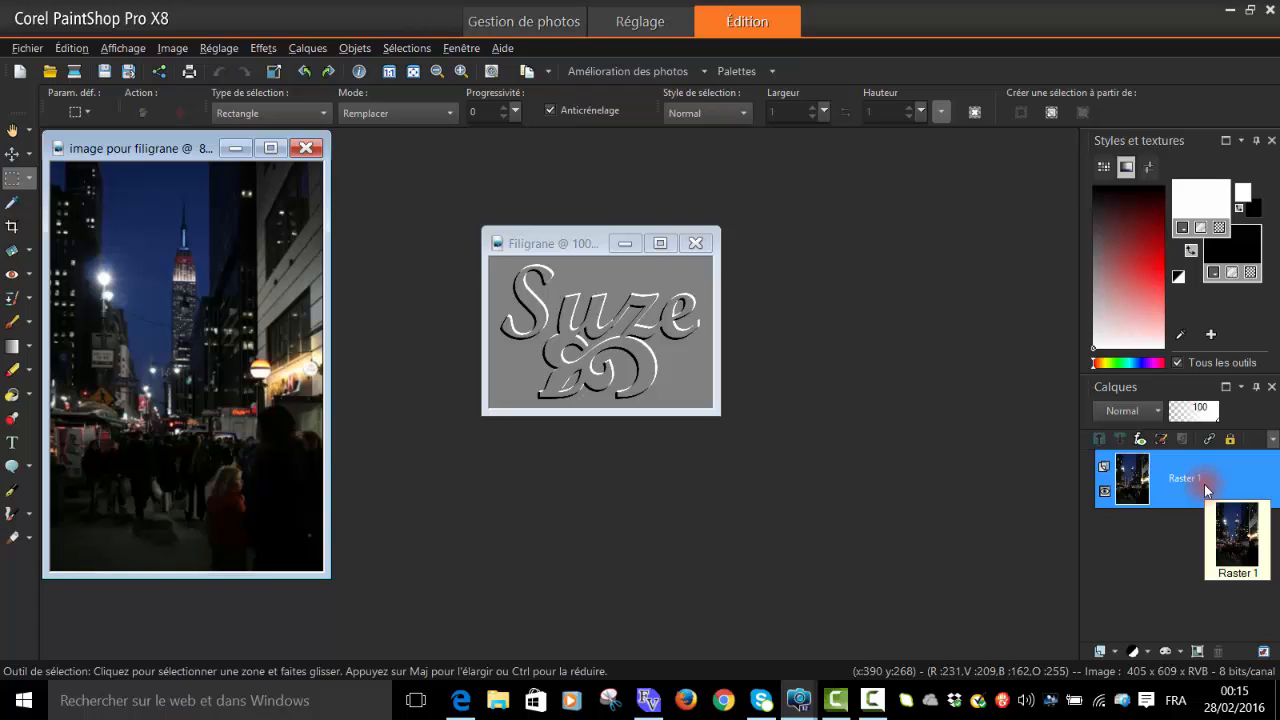
{"action": "left_click", "coordinate": [580, 248]}
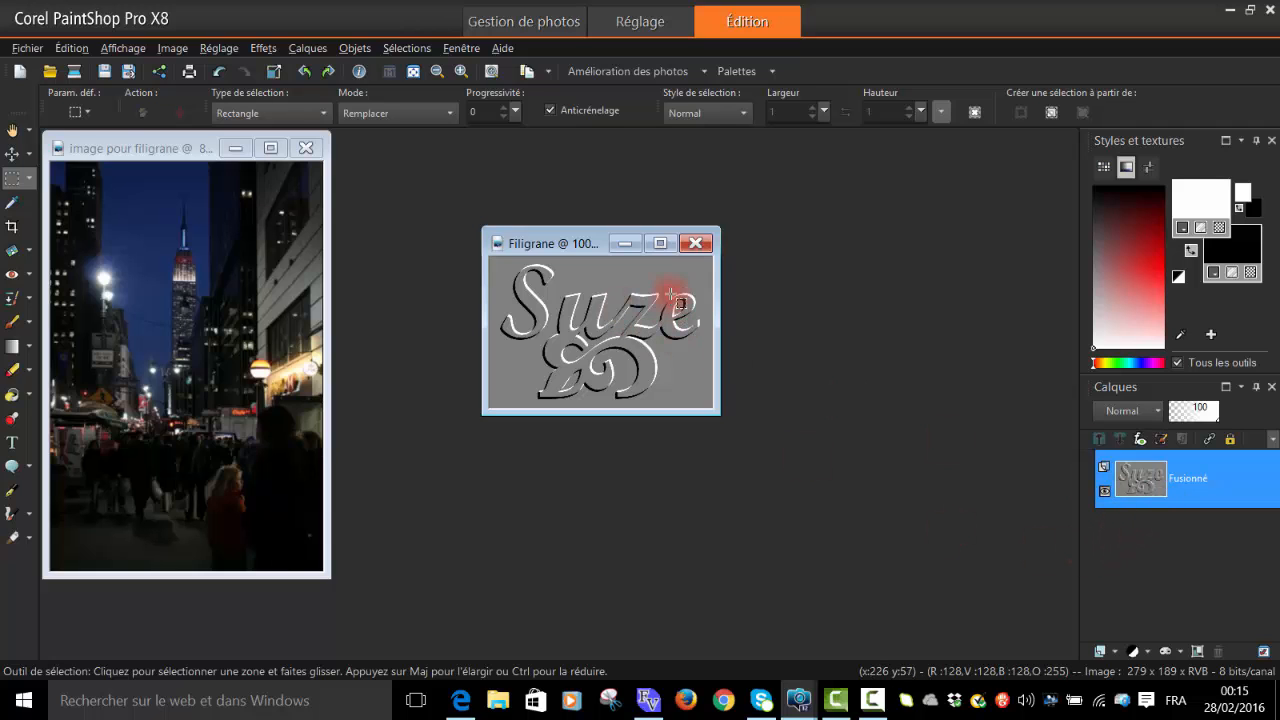
{"action": "left_click", "coordinate": [78, 50]}
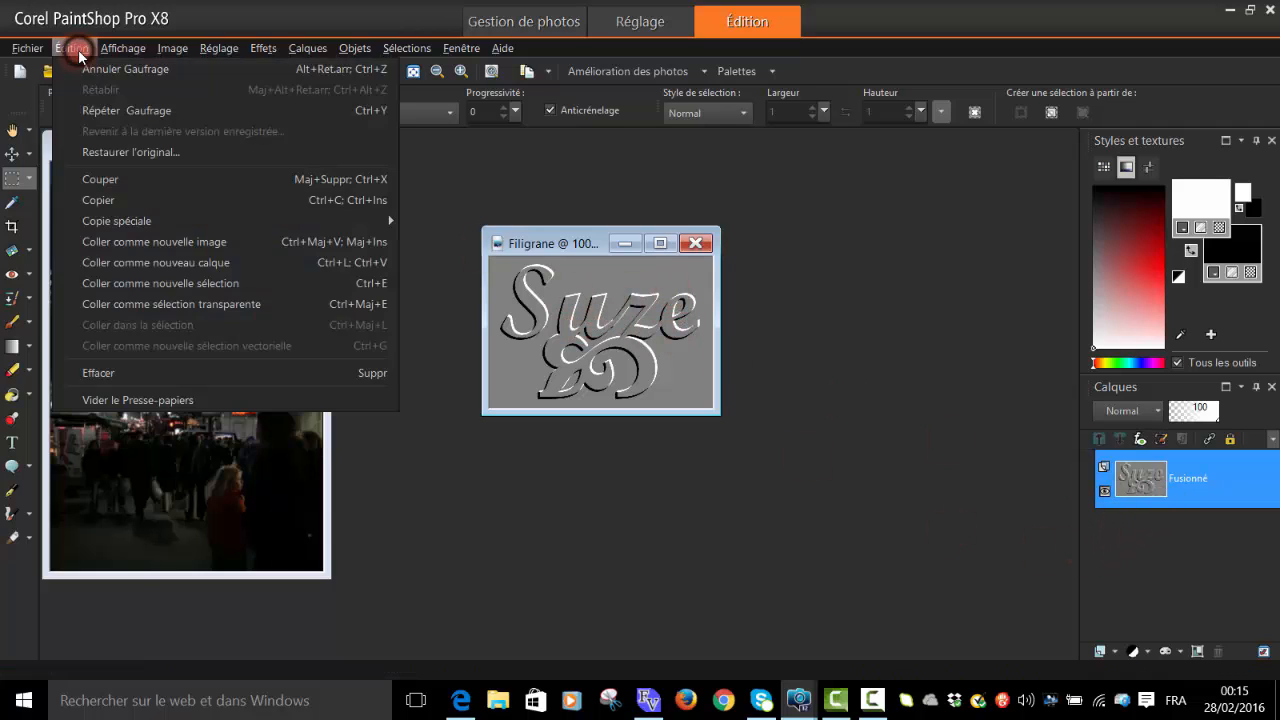
{"action": "left_click", "coordinate": [122, 199]}
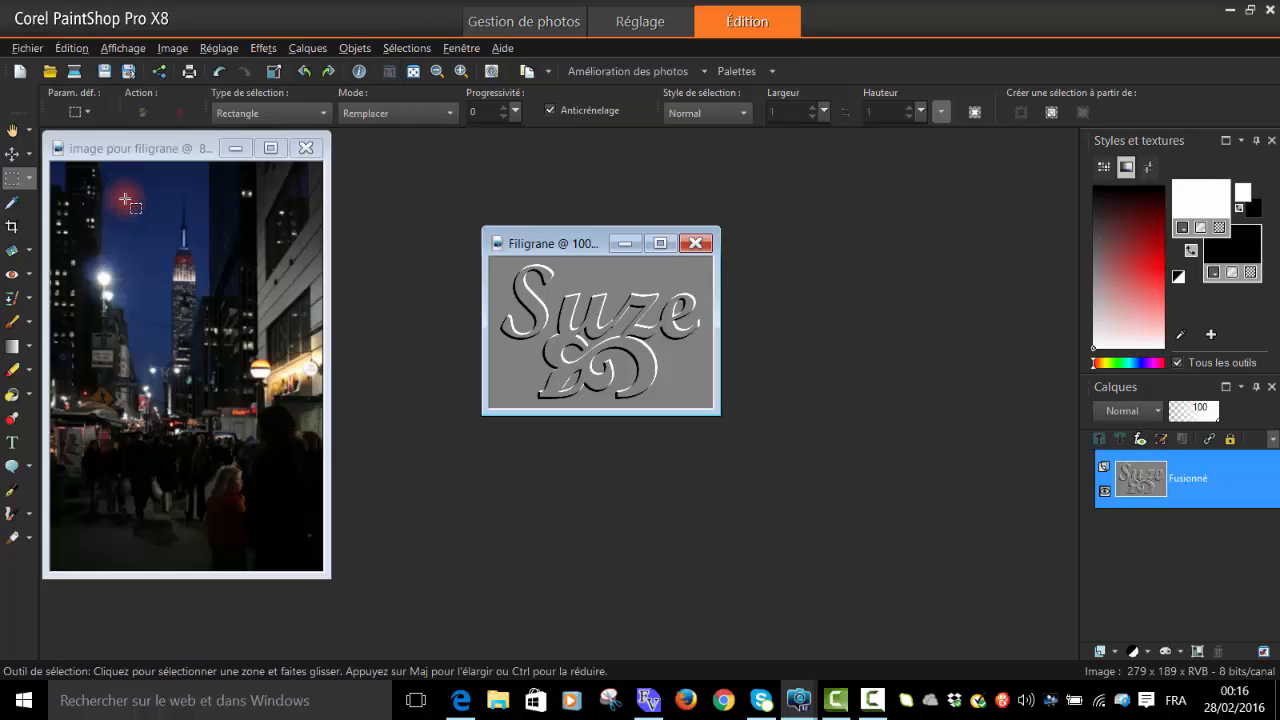
Paste the copied watermark as a new layer in "image pour filigrane" and move the photo's window toward the middle of the workspace.
{"action": "left_click", "coordinate": [155, 148]}
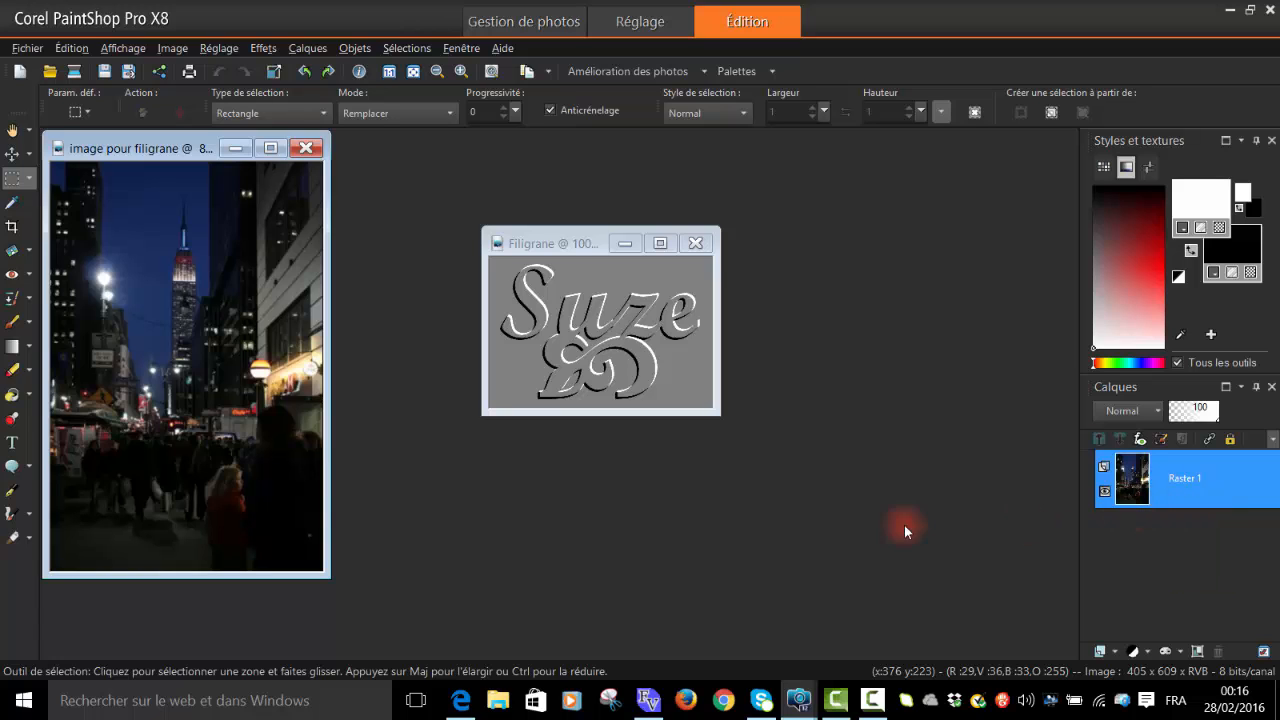
{"action": "left_click", "coordinate": [72, 48]}
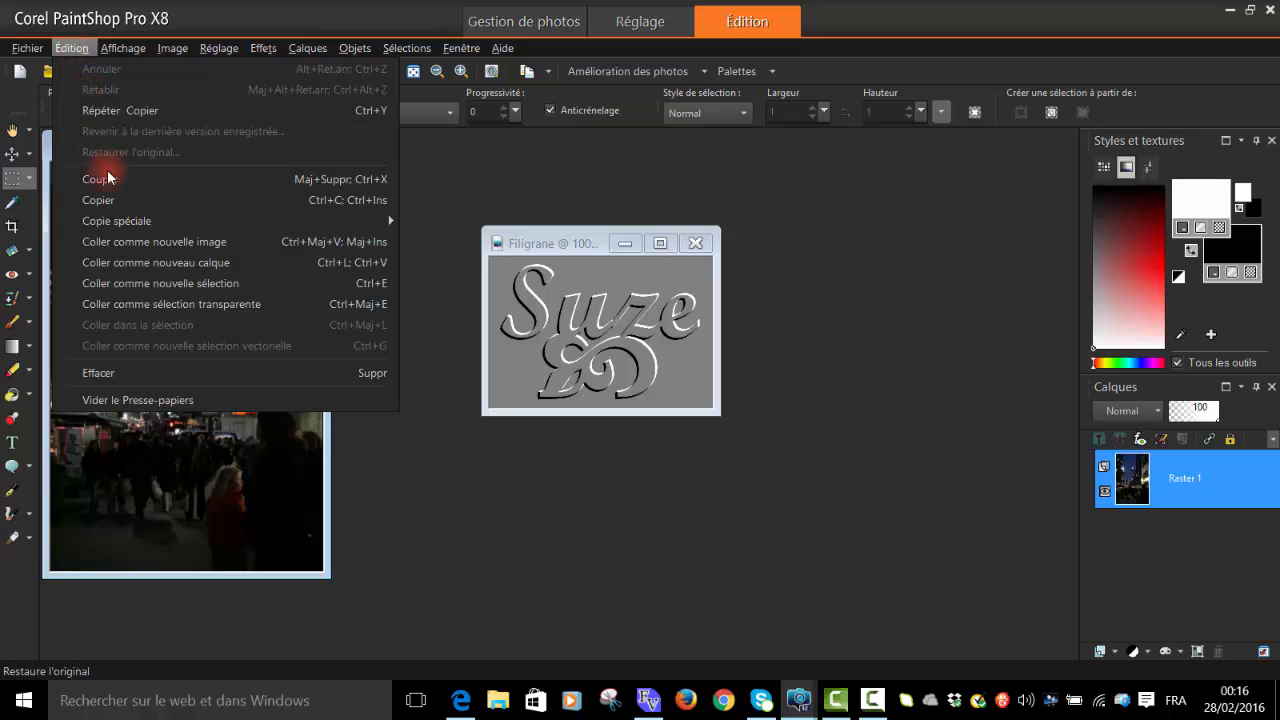
{"action": "left_click", "coordinate": [136, 263]}
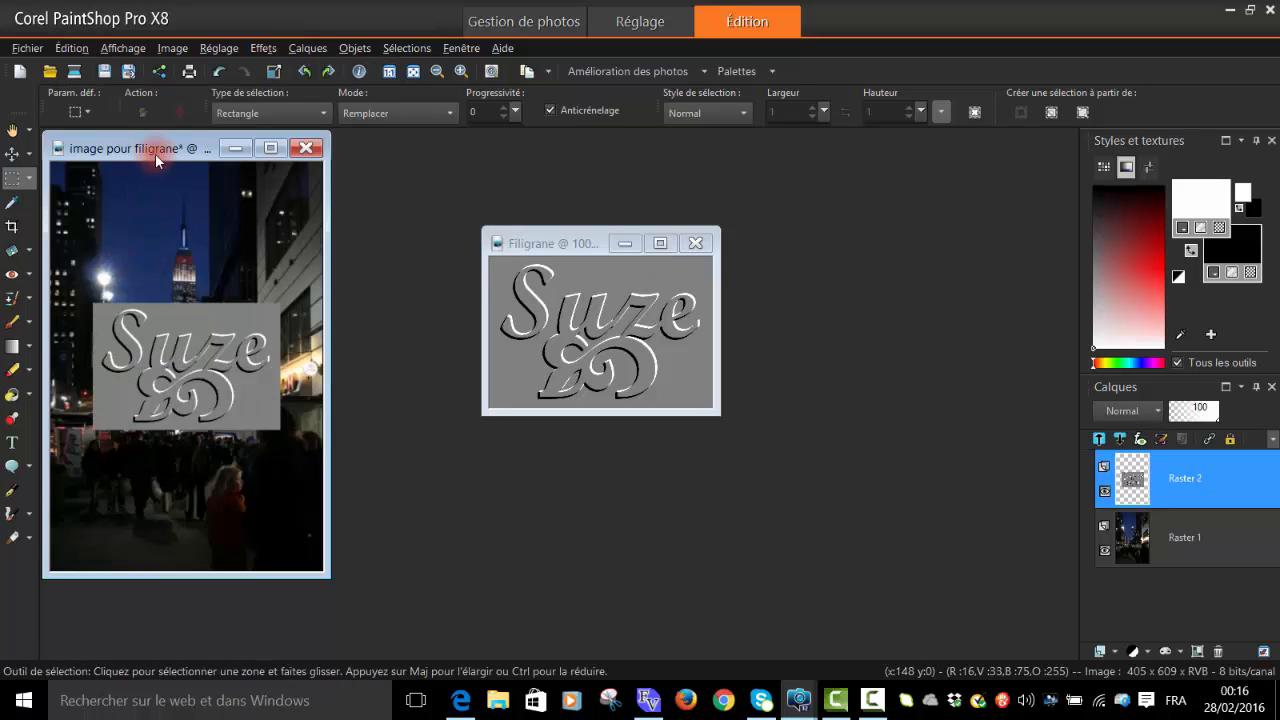
{"action": "left_click_drag", "start_coordinate": [155, 153], "coordinate": [475, 162]}
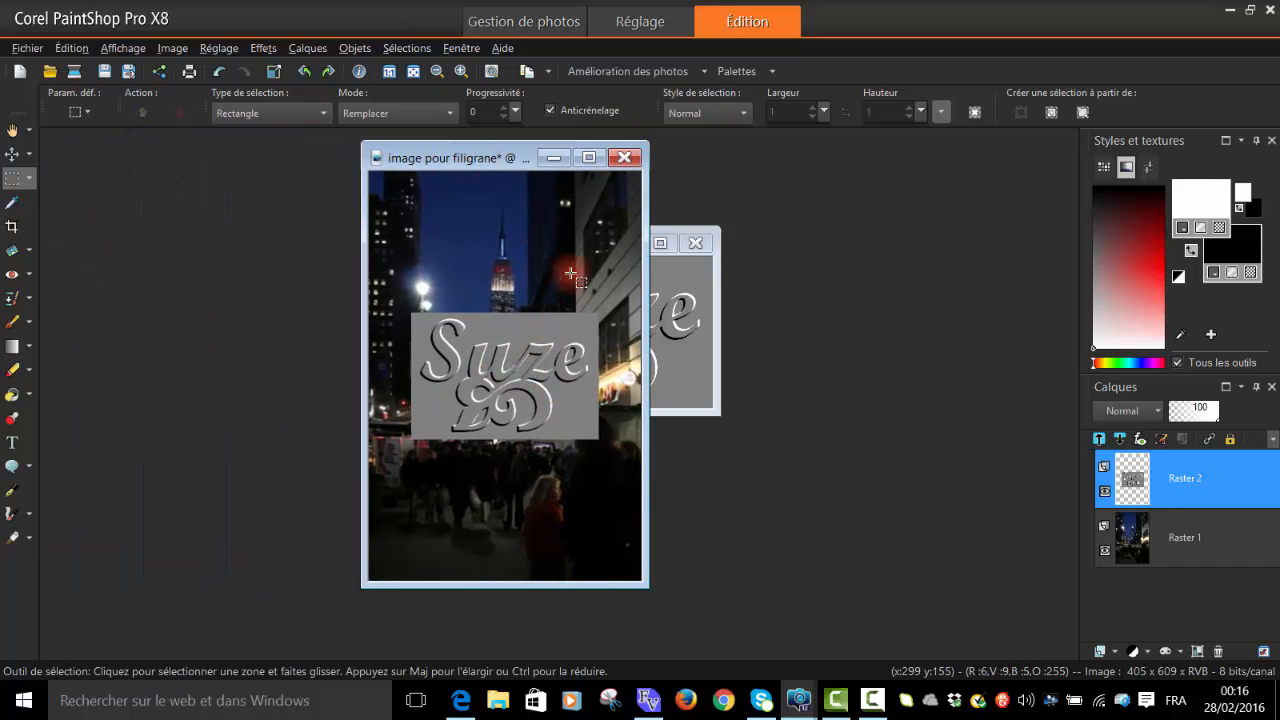
Resize only the watermark layer to 30 percent with locked proportions, and move it into the photo's lower-right corner.
{"action": "left_click", "coordinate": [172, 48]}
{"action": "left_click", "coordinate": [257, 135]}
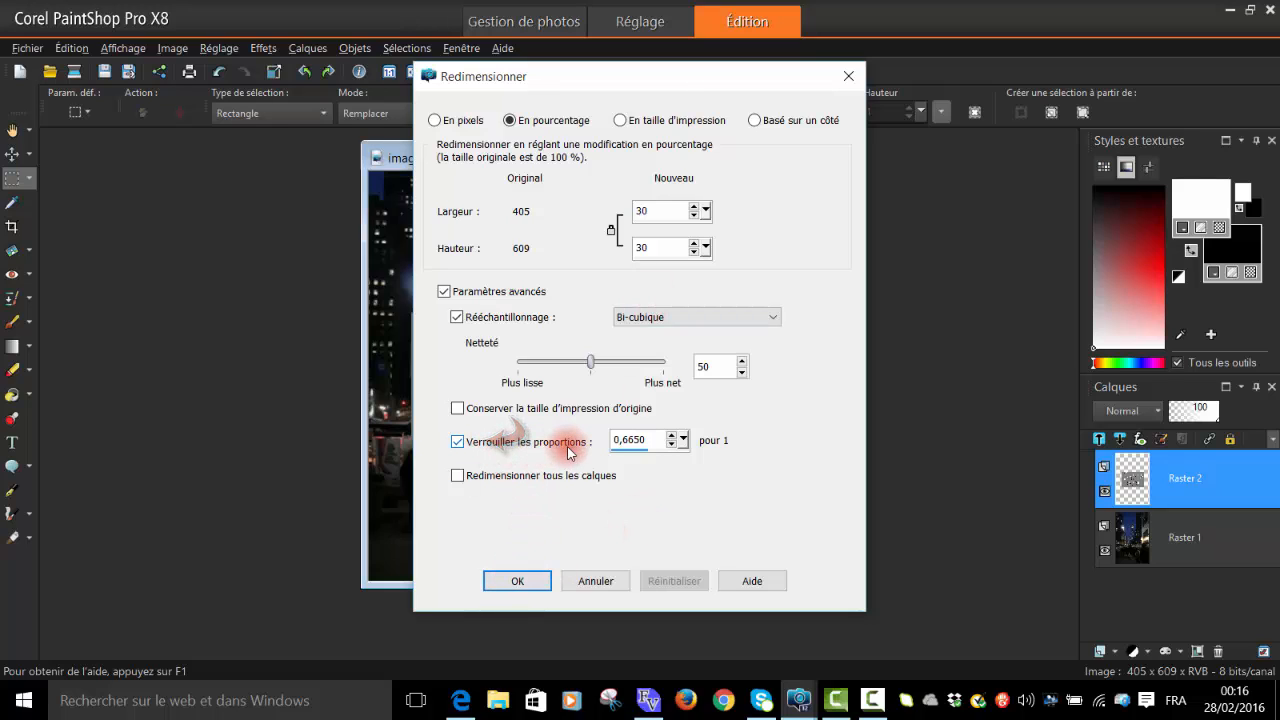
{"action": "left_click", "coordinate": [528, 582]}
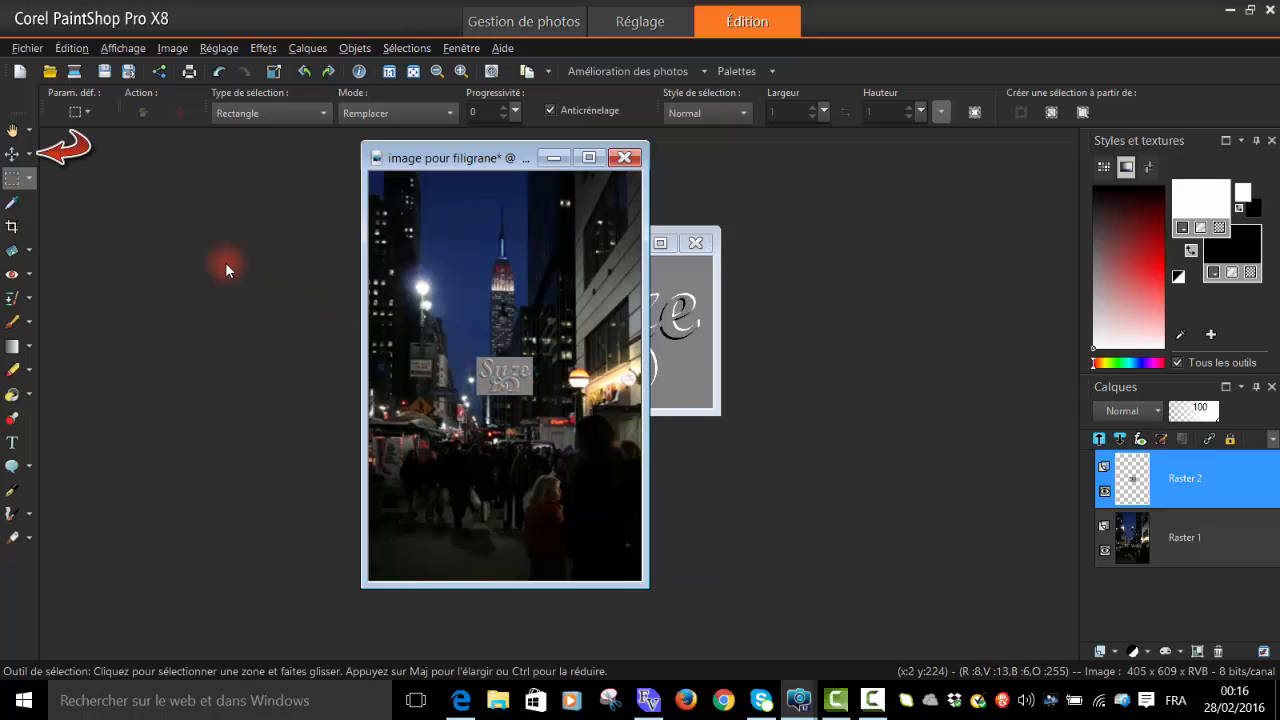
{"action": "left_click", "coordinate": [17, 160]}
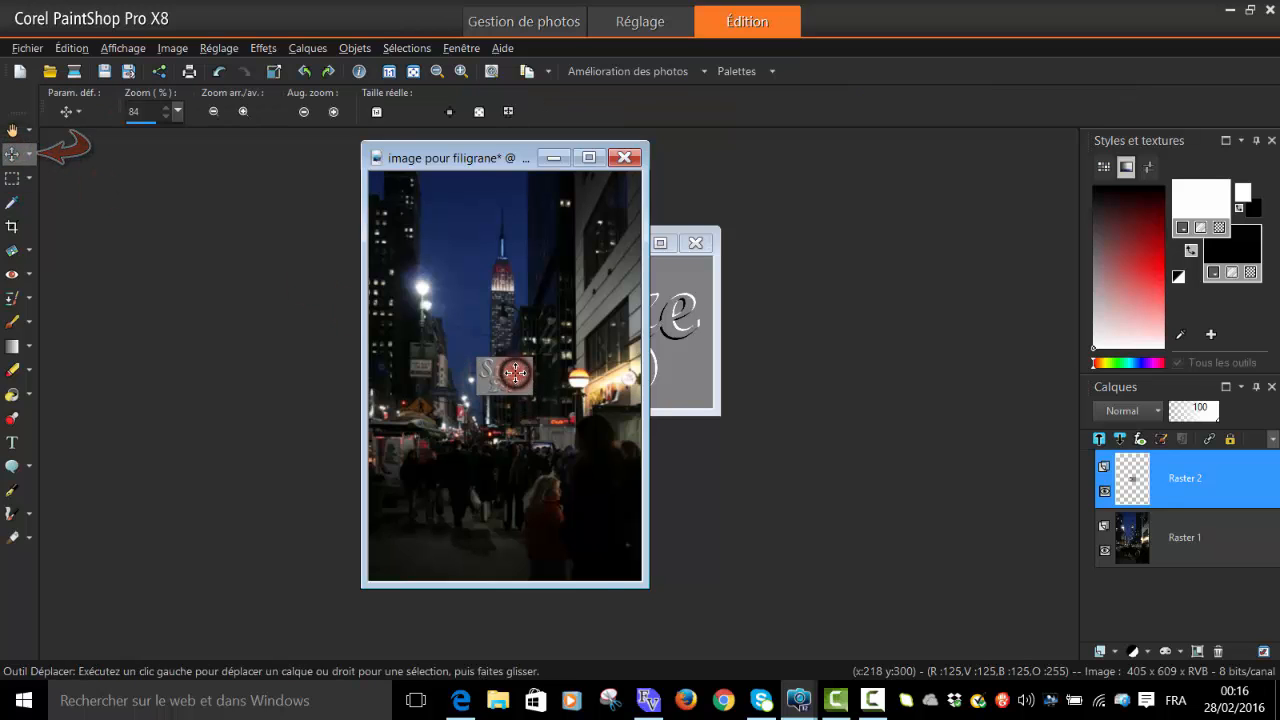
{"action": "left_click_drag", "start_coordinate": [515, 372], "coordinate": [619, 552]}
Set the watermark layer's blend mode to Lumière dure (hard light).
{"action": "scroll", "coordinate": [619, 552], "scroll_direction": "up", "scroll_amount": 2}
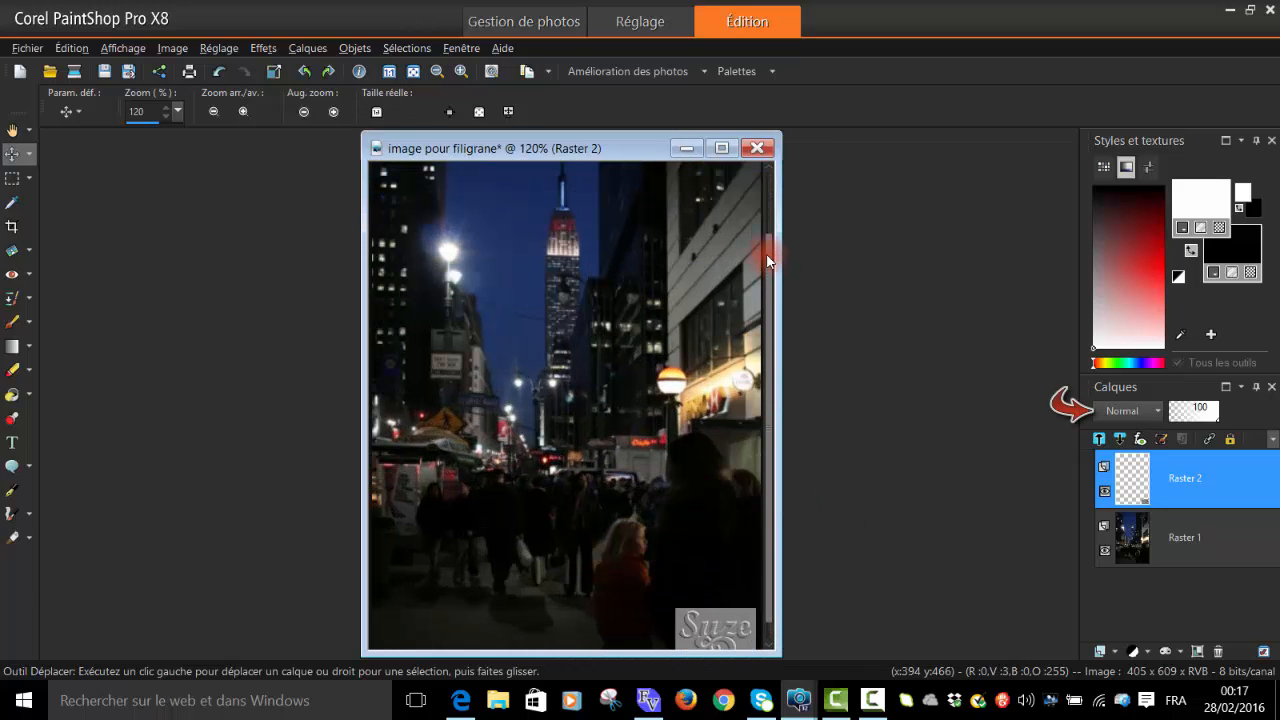
{"action": "left_click_drag", "start_coordinate": [768, 249], "coordinate": [768, 270]}
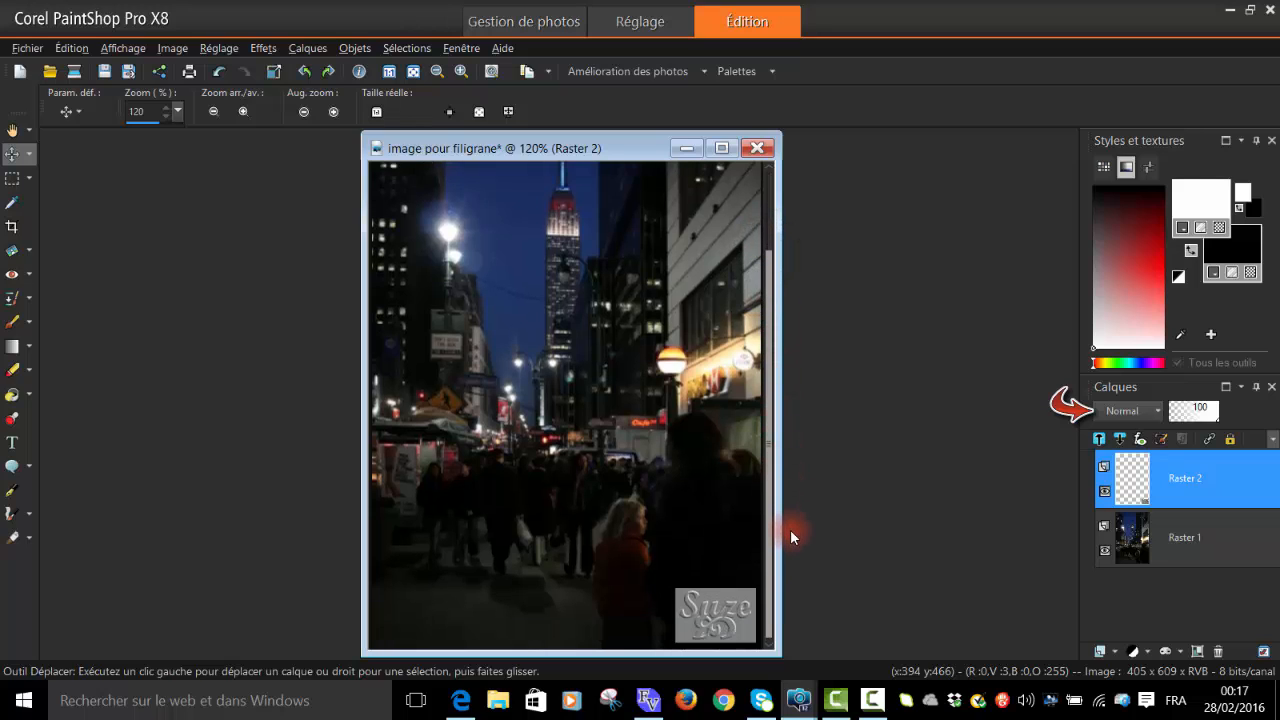
{"action": "left_click", "coordinate": [1143, 416]}
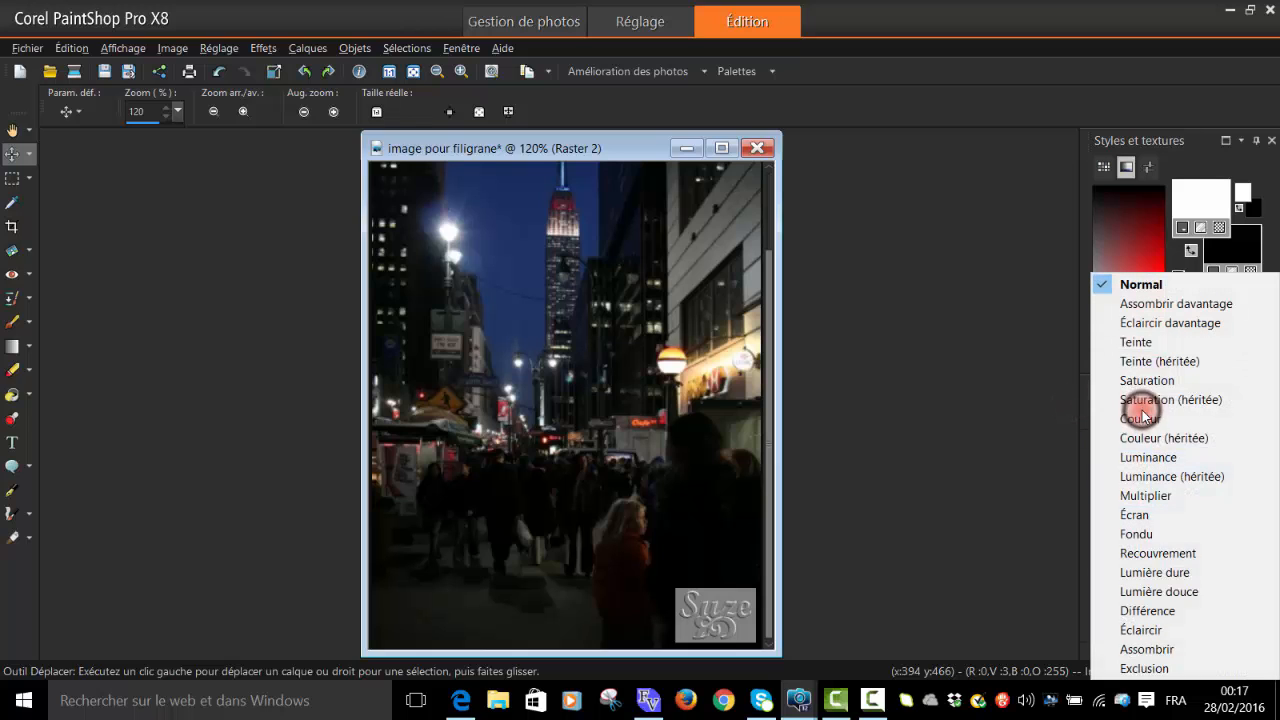
{"action": "left_click", "coordinate": [1184, 574]}
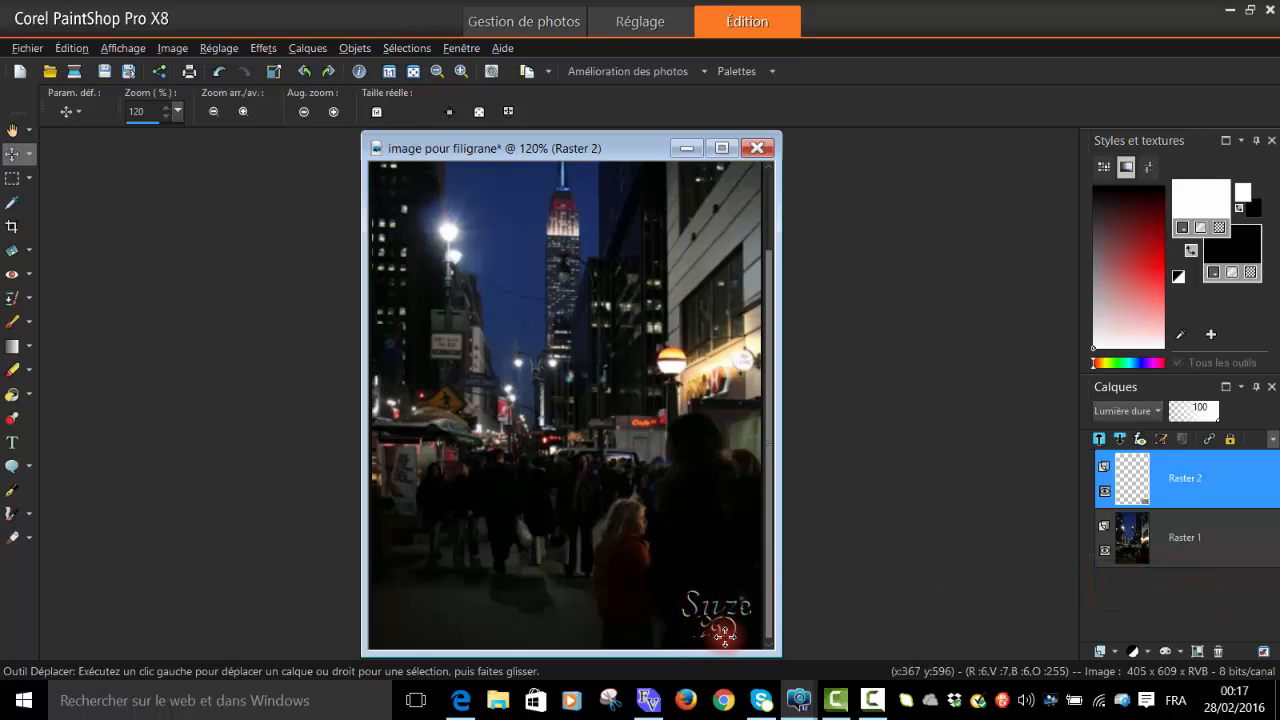
Set the watermark layer's blend mode to Lumière douce (soft light) and move the watermark to the photo's lower-left corner.
{"action": "scroll", "coordinate": [733, 634], "scroll_direction": "up", "scroll_amount": 2}
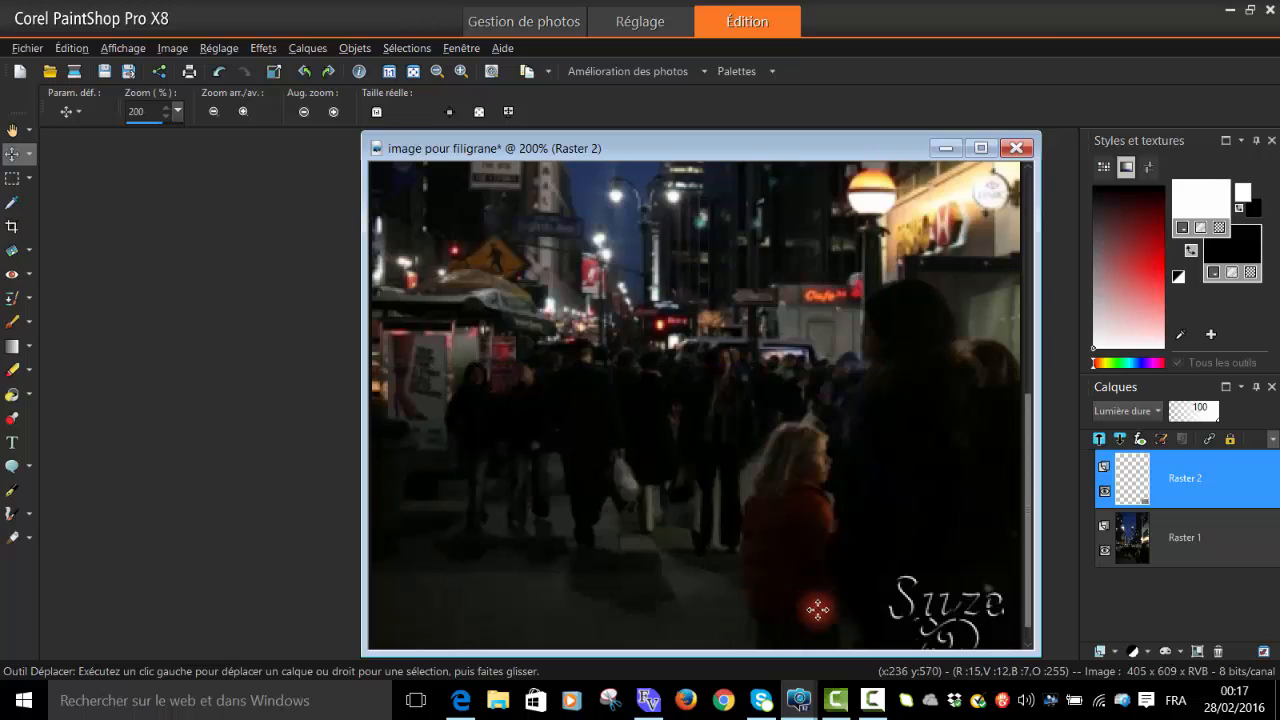
{"action": "left_click_drag", "start_coordinate": [1027, 598], "coordinate": [1027, 610]}
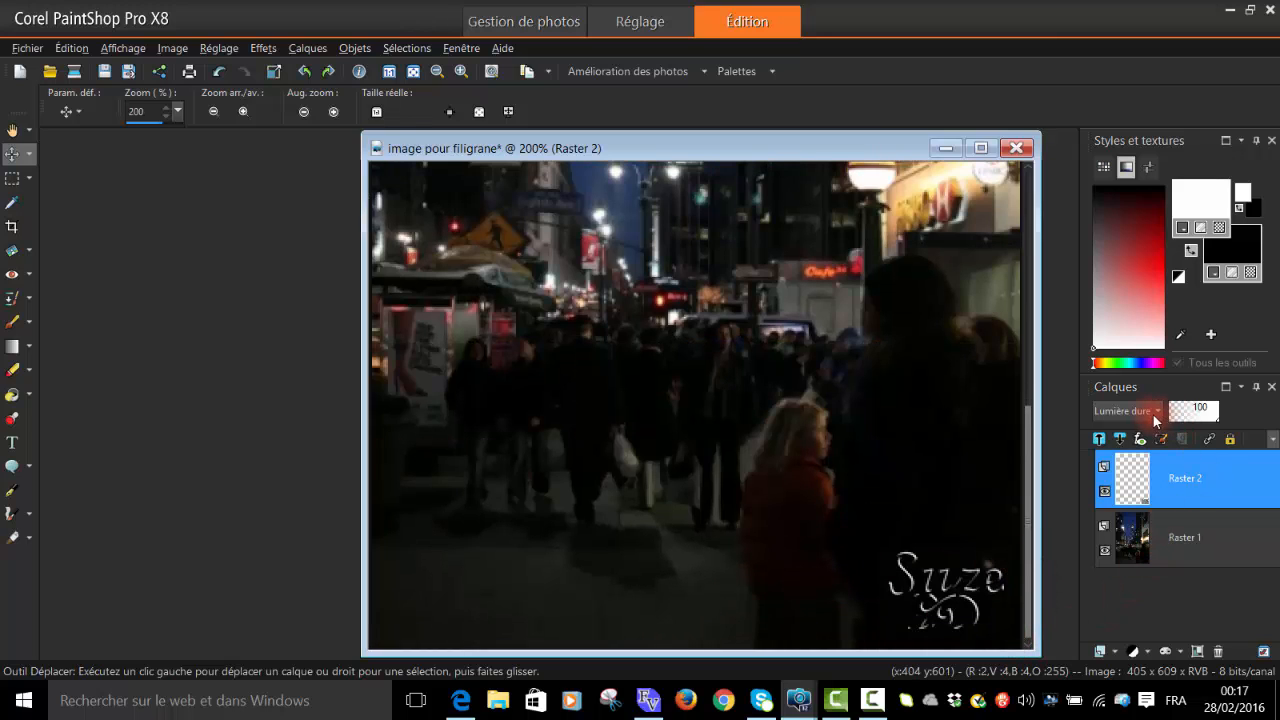
{"action": "left_click", "coordinate": [1155, 417]}
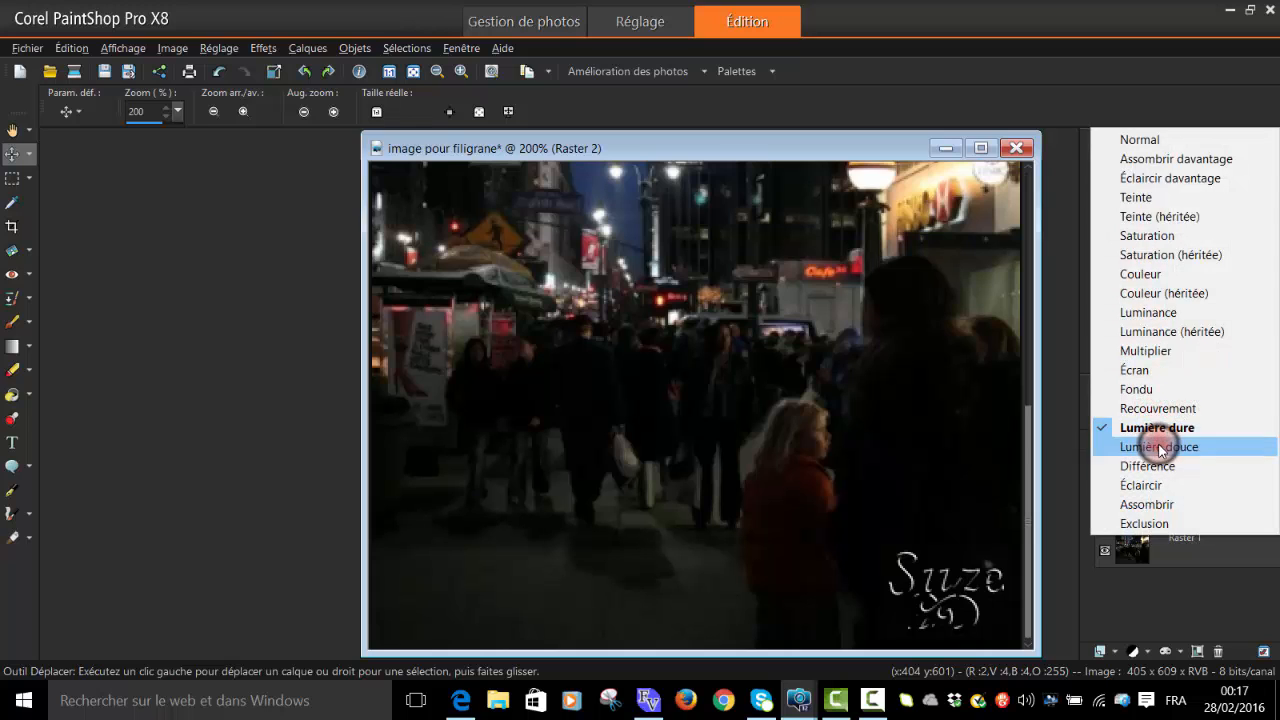
{"action": "left_click", "coordinate": [1160, 447]}
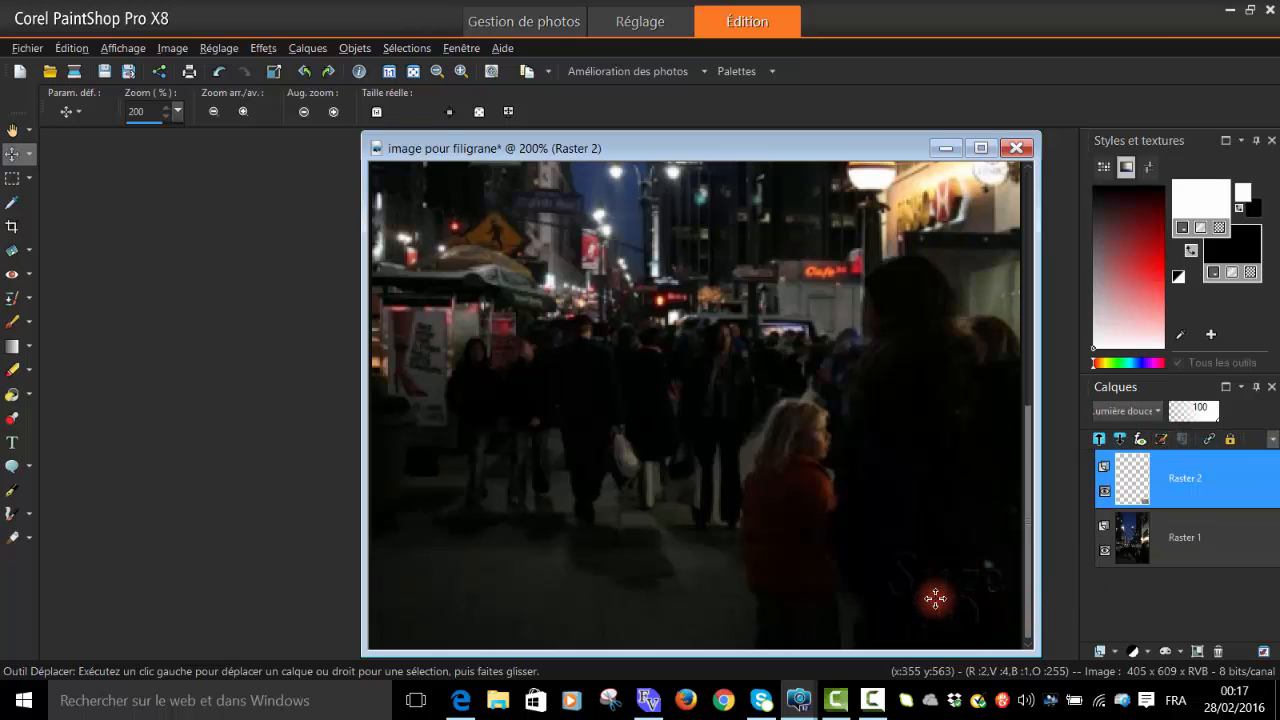
{"action": "left_click_drag", "start_coordinate": [904, 600], "coordinate": [437, 609]}
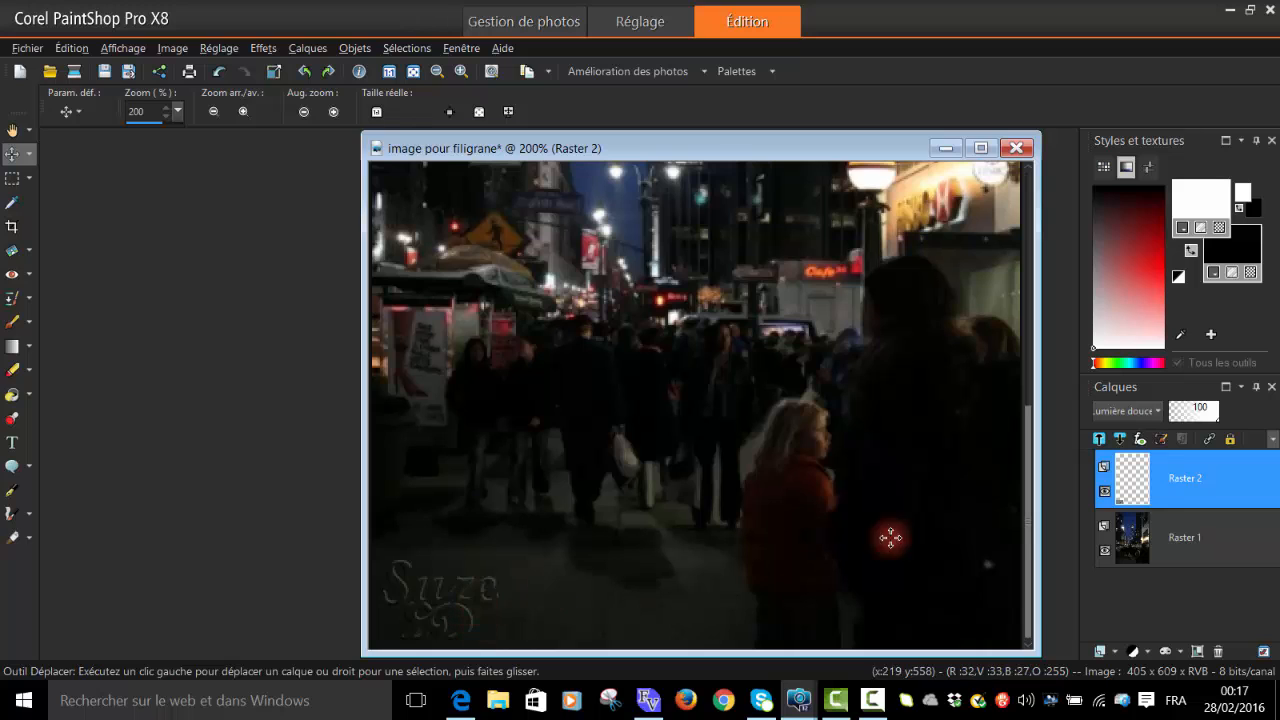
Compare blend modes on the watermark layer by switching to Lumière dure and back to Lumière douce.
{"action": "left_click", "coordinate": [1160, 413]}
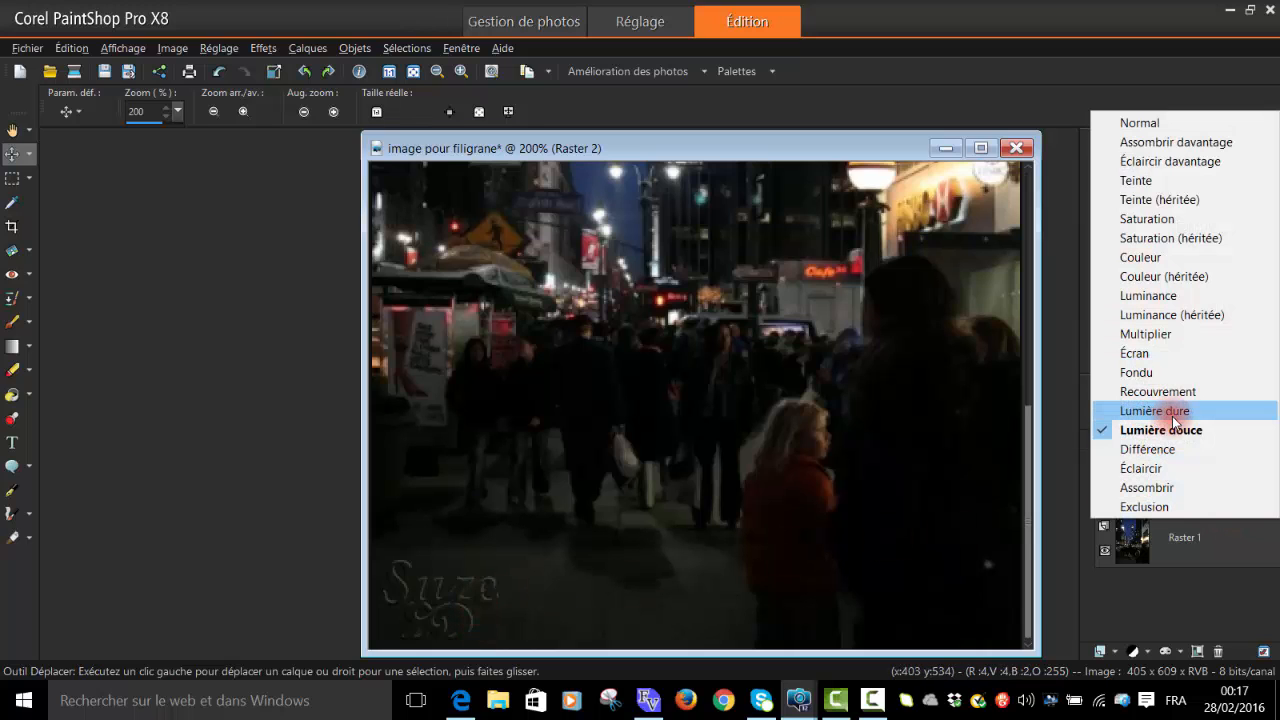
{"action": "left_click", "coordinate": [1160, 411]}
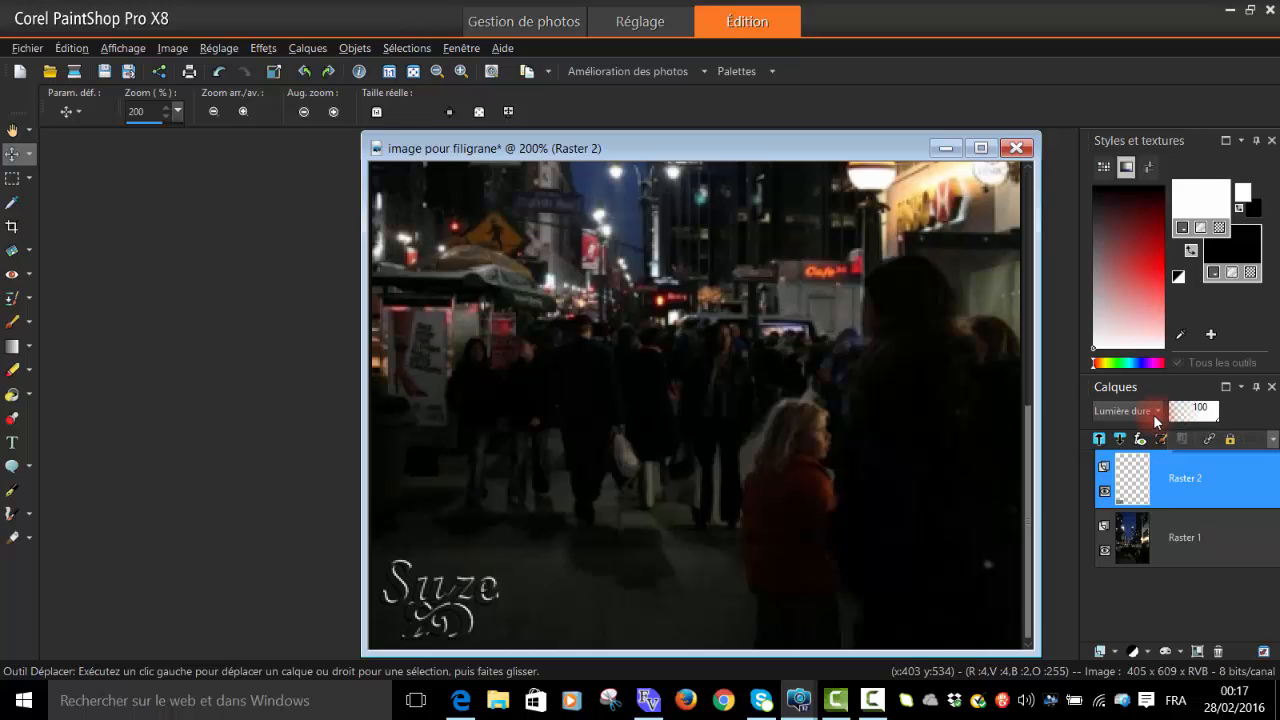
{"action": "left_click", "coordinate": [1145, 411]}
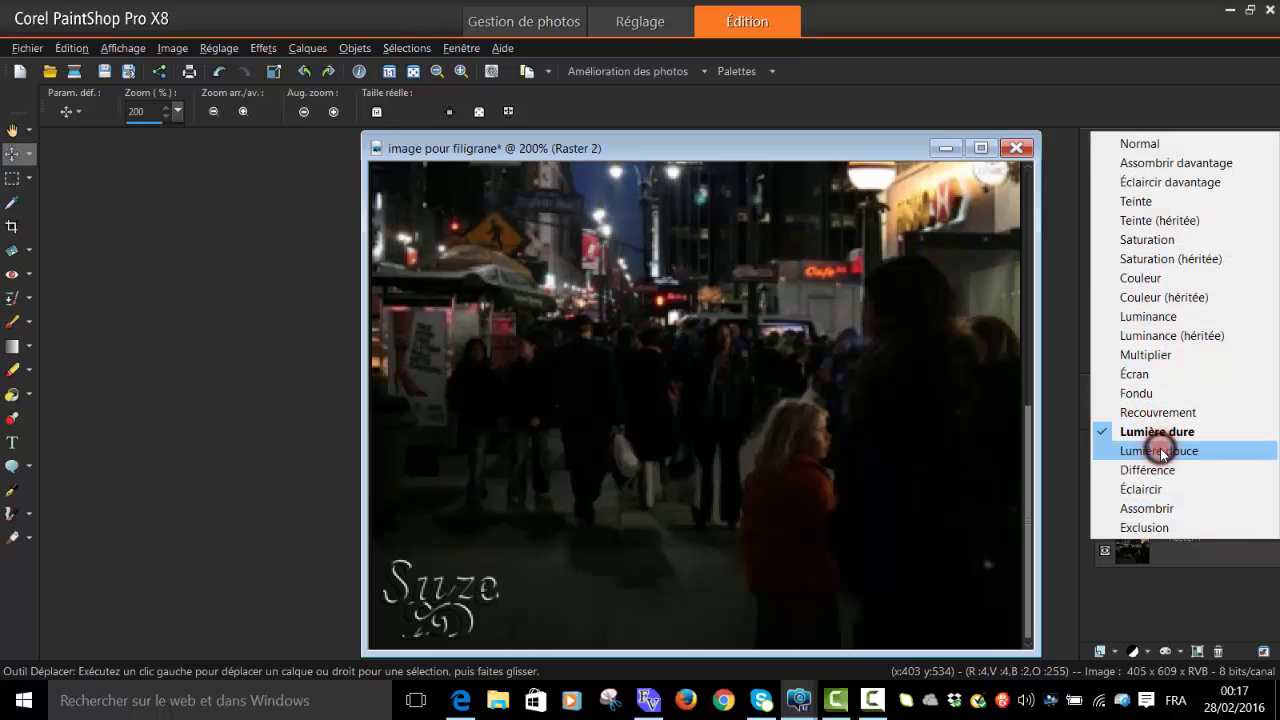
{"action": "left_click", "coordinate": [1160, 451]}
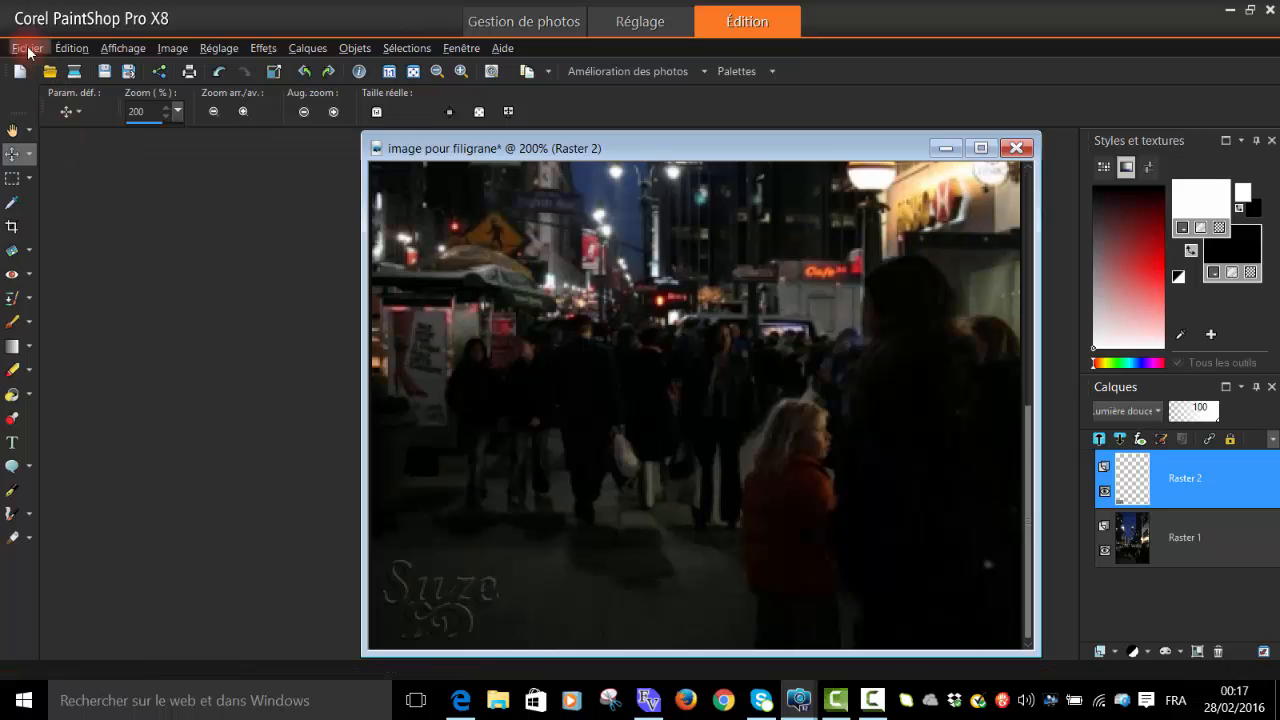
Flatten the watermark and photo layers into a single merged layer.
{"action": "right_click", "coordinate": [1211, 524]}
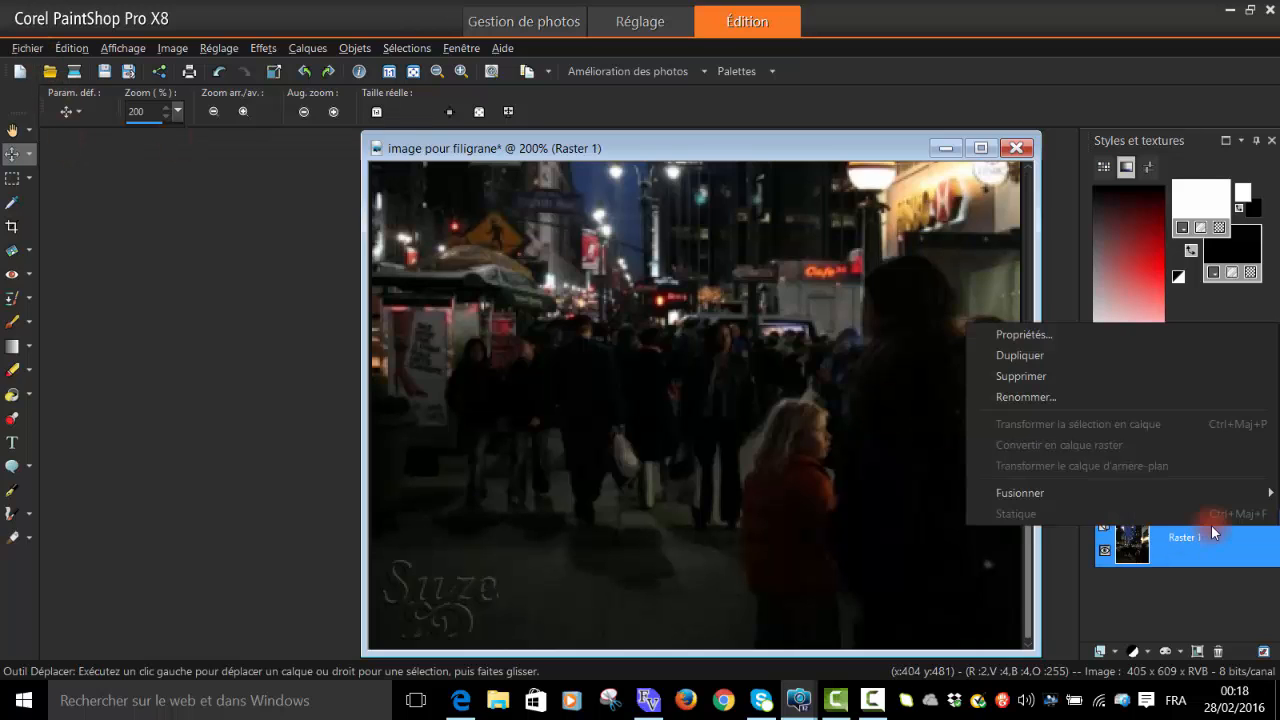
{"action": "mouse_move", "coordinate": [1049, 486]}
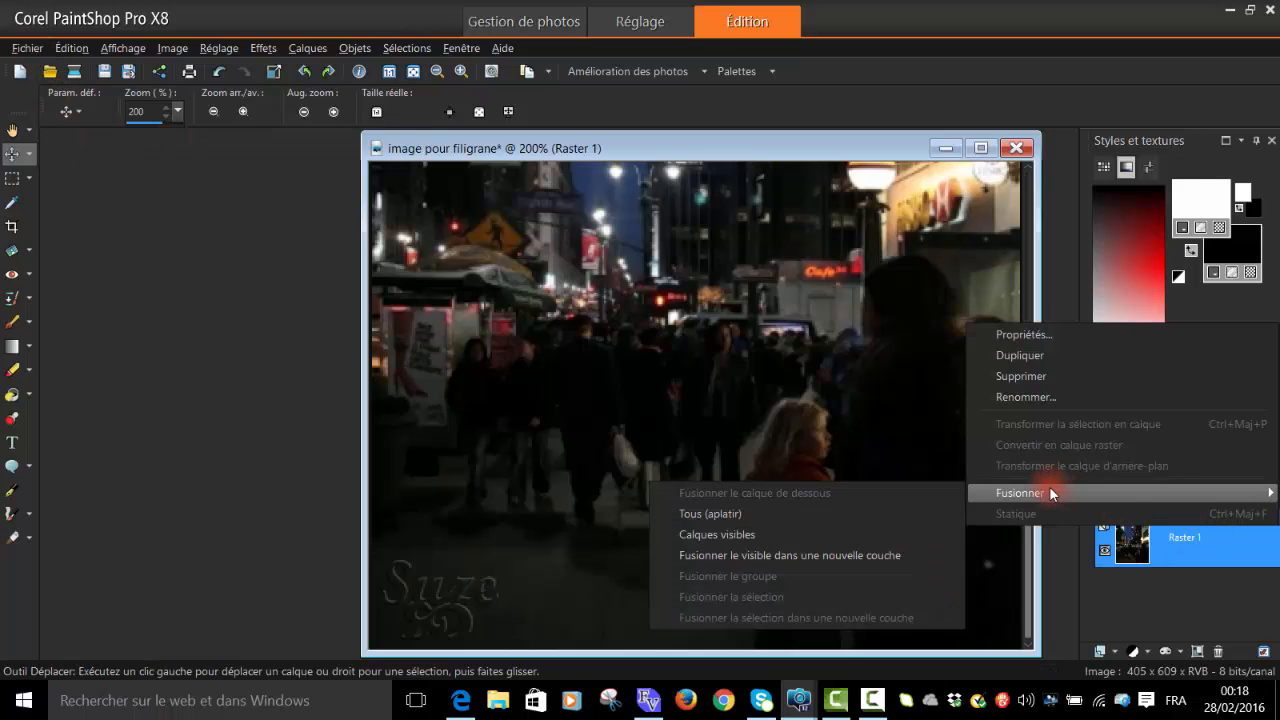
{"action": "left_click", "coordinate": [791, 521]}
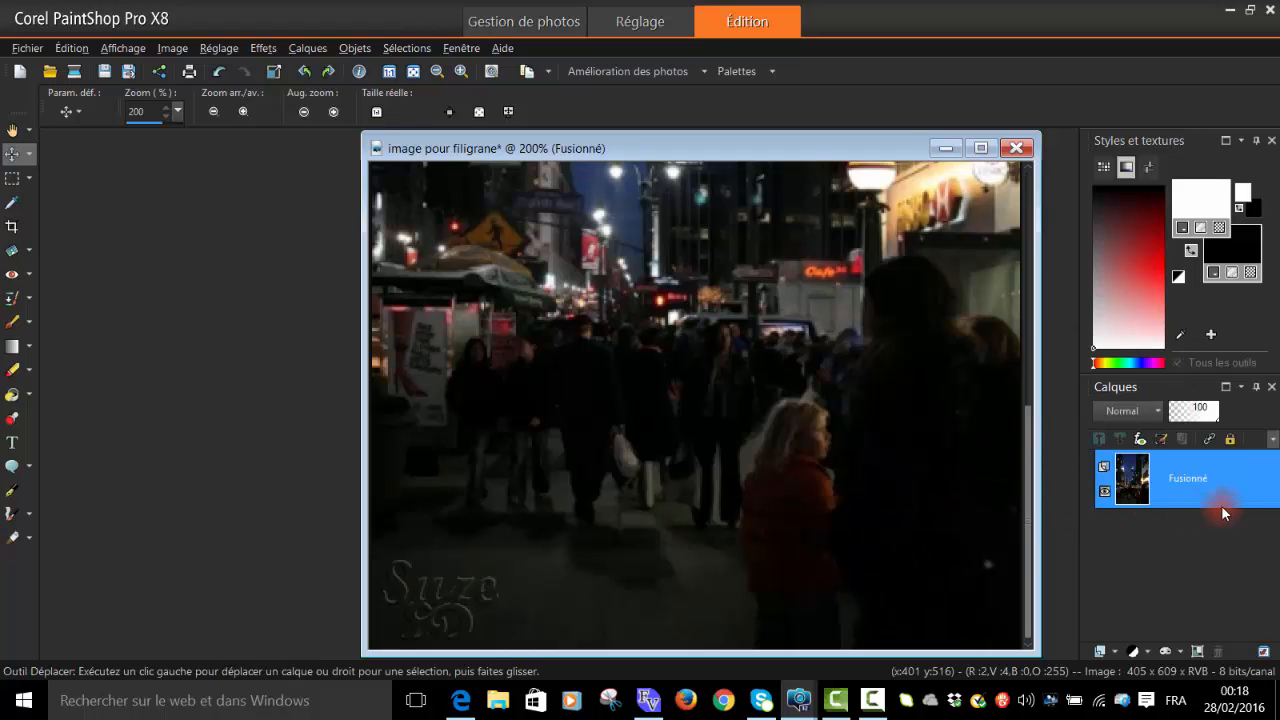
Save the watermarked photo to the desktop as "image test" in JPEG format, accepting the merged-image limitation.
{"action": "scroll", "coordinate": [834, 465], "scroll_direction": "down", "scroll_amount": 2}
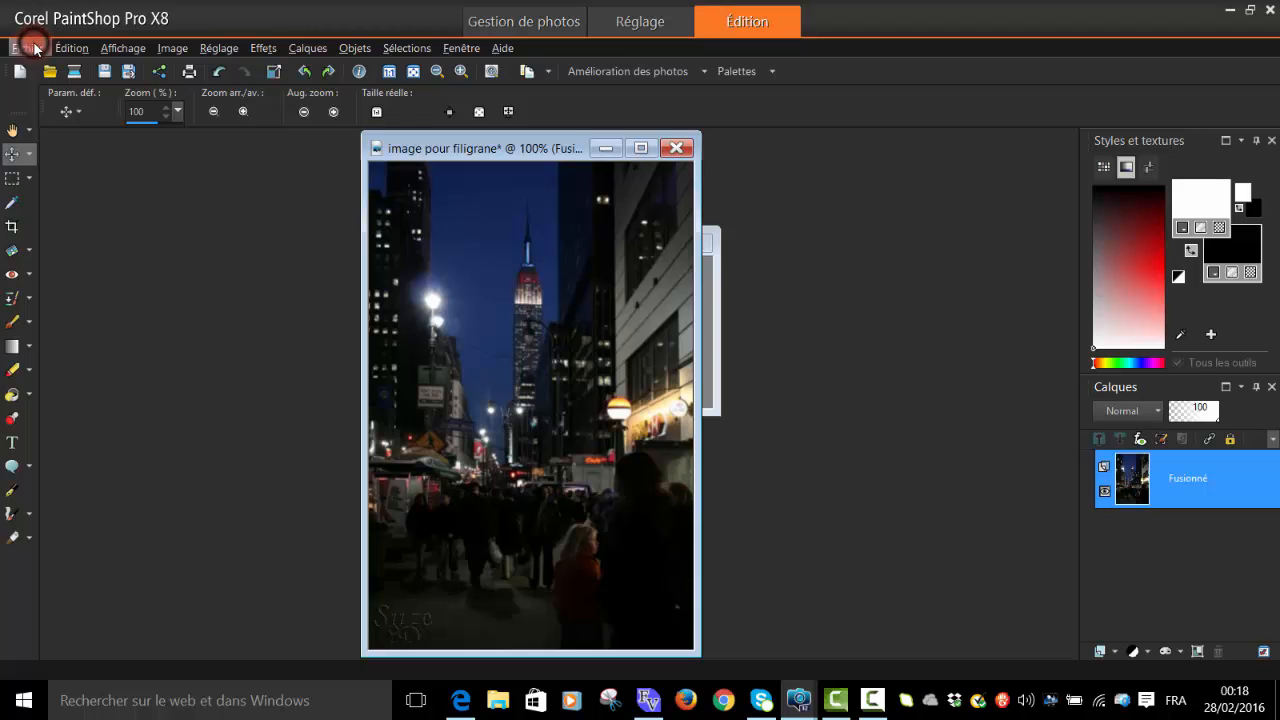
{"action": "left_click", "coordinate": [35, 48]}
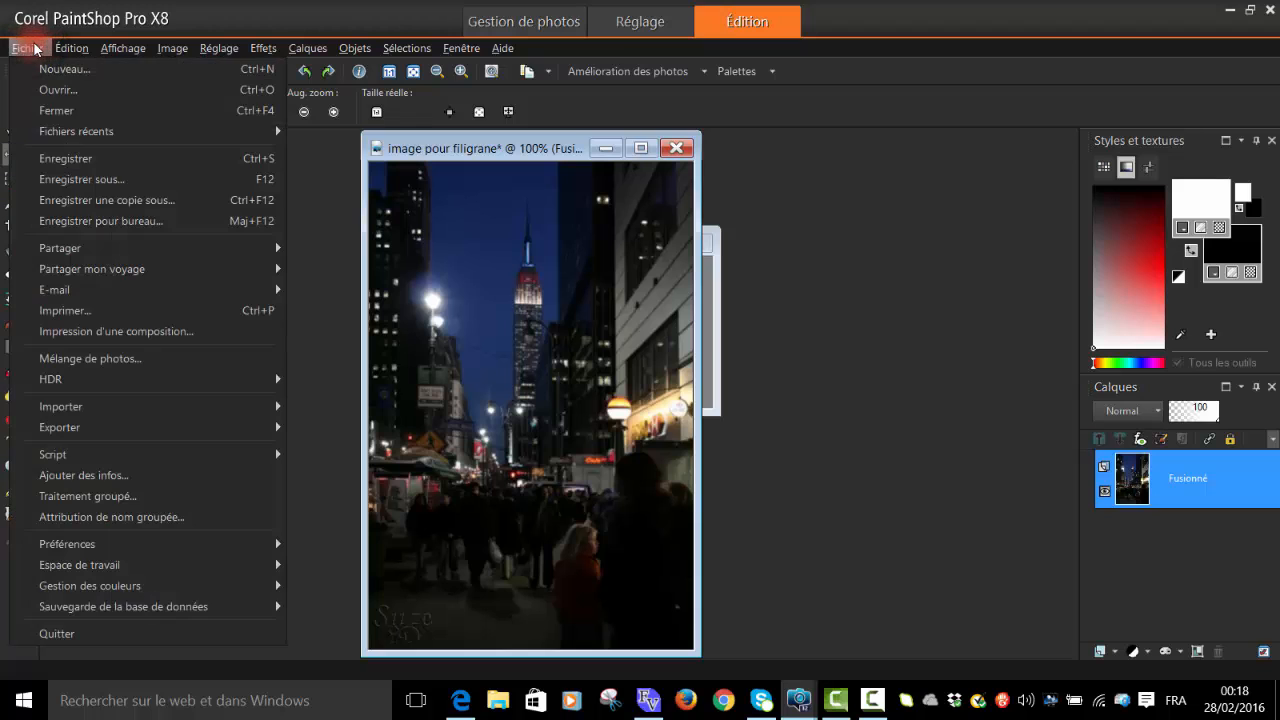
{"action": "left_click", "coordinate": [136, 182]}
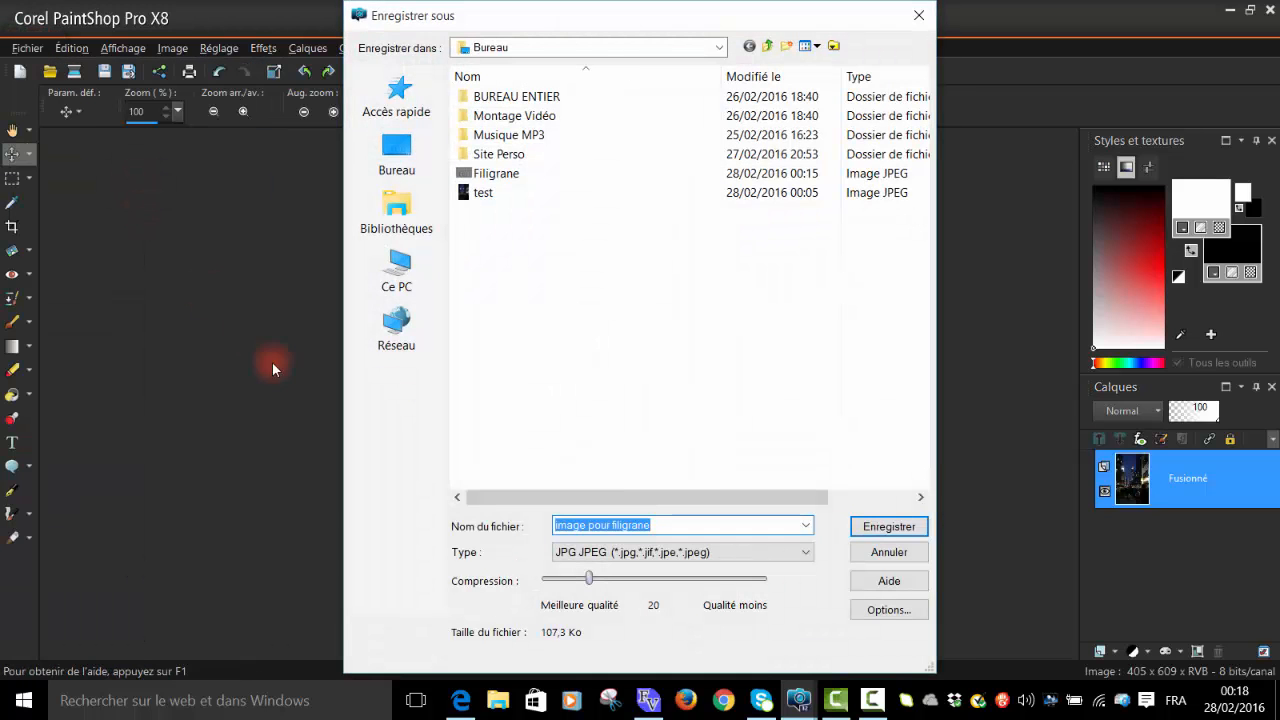
{"action": "left_click", "coordinate": [674, 526]}
{"action": "left_click_drag", "start_coordinate": [674, 526], "coordinate": [437, 527]}
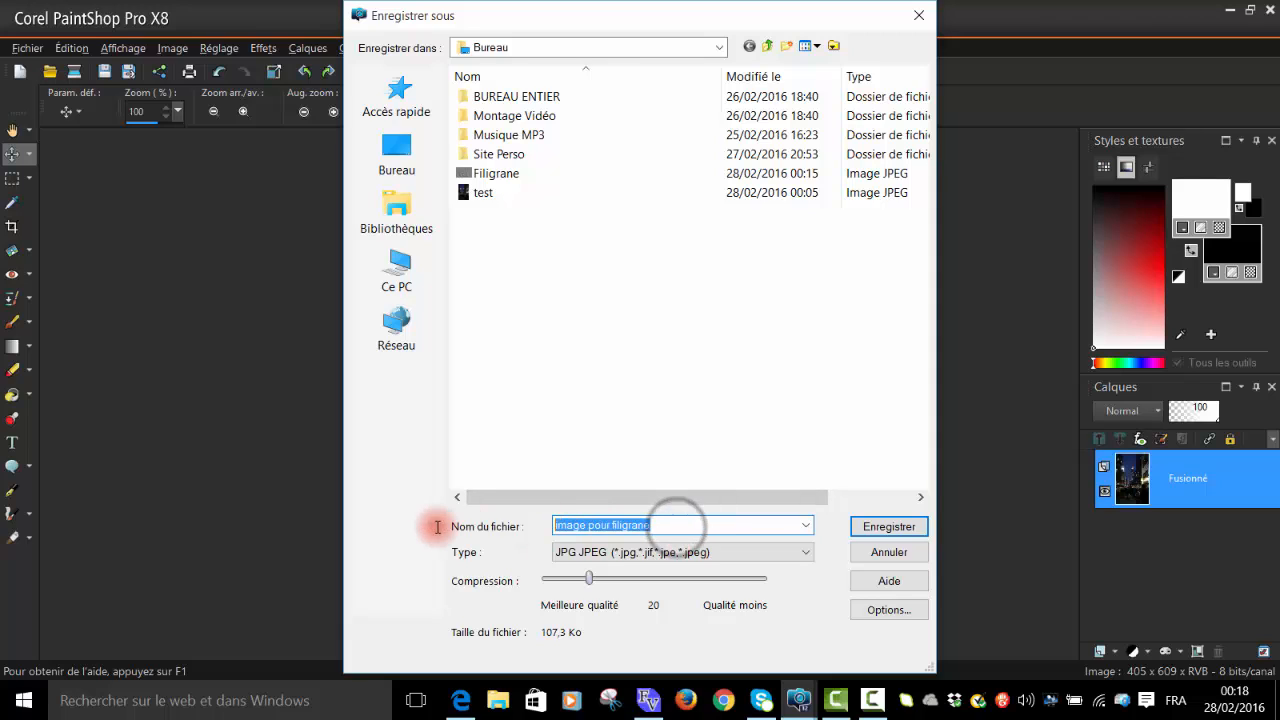
{"action": "type", "text": "ima"}
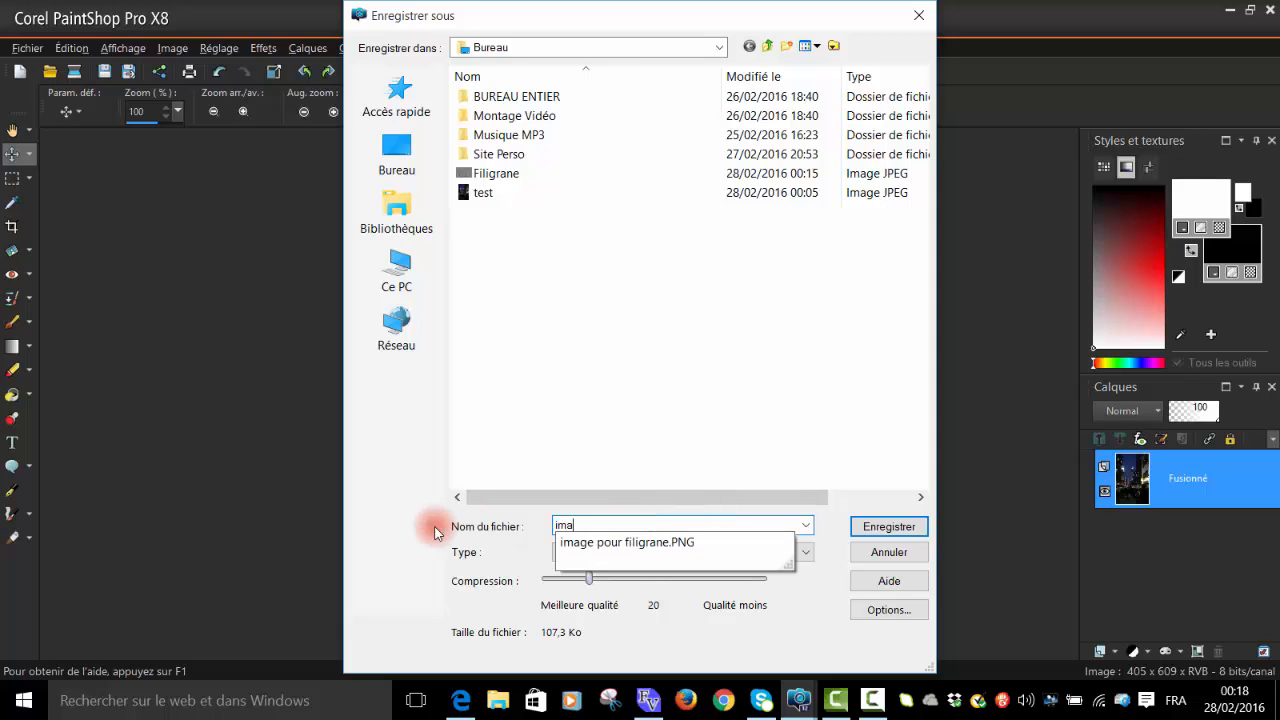
{"action": "type", "text": "ge test"}
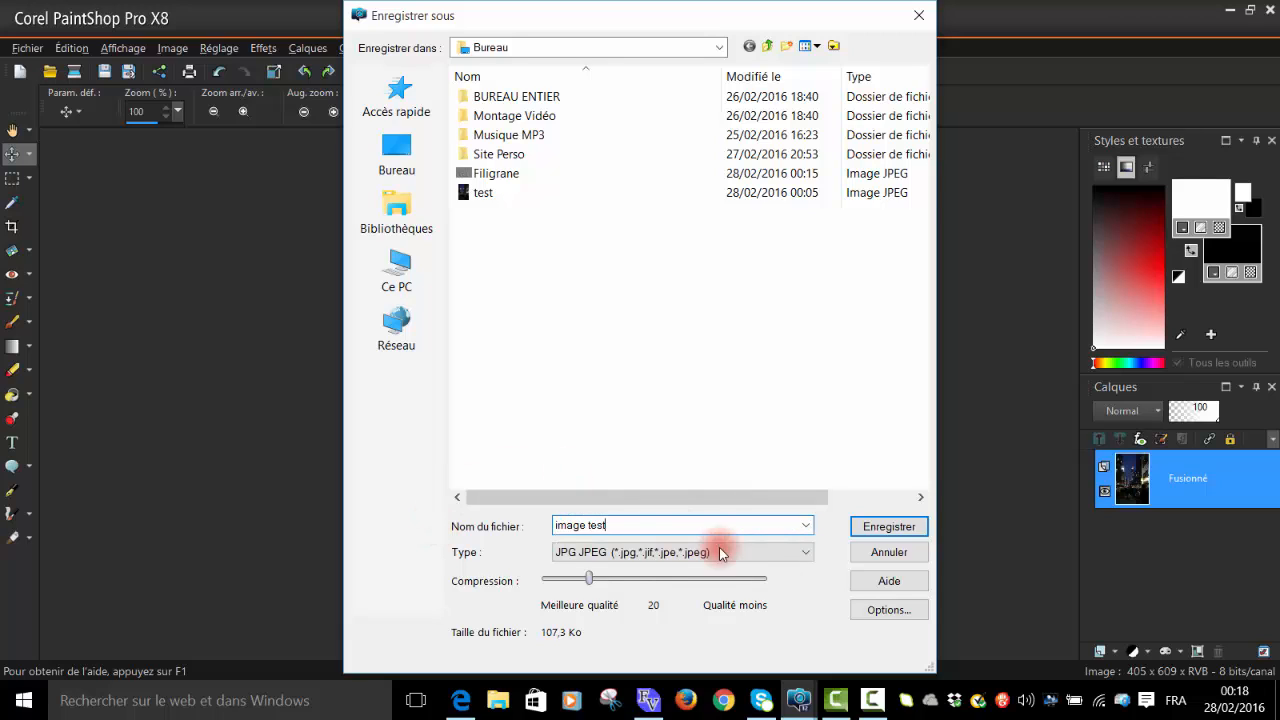
{"action": "left_click", "coordinate": [889, 527]}
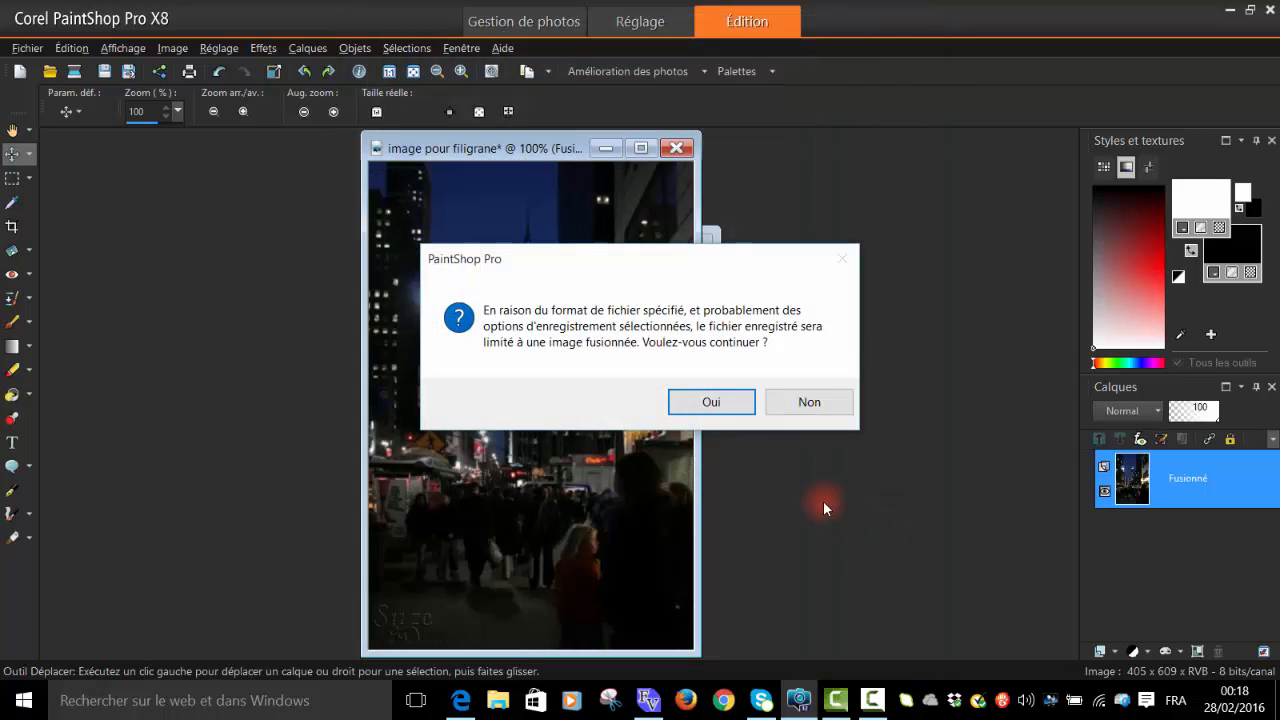
{"action": "left_click", "coordinate": [731, 405]}
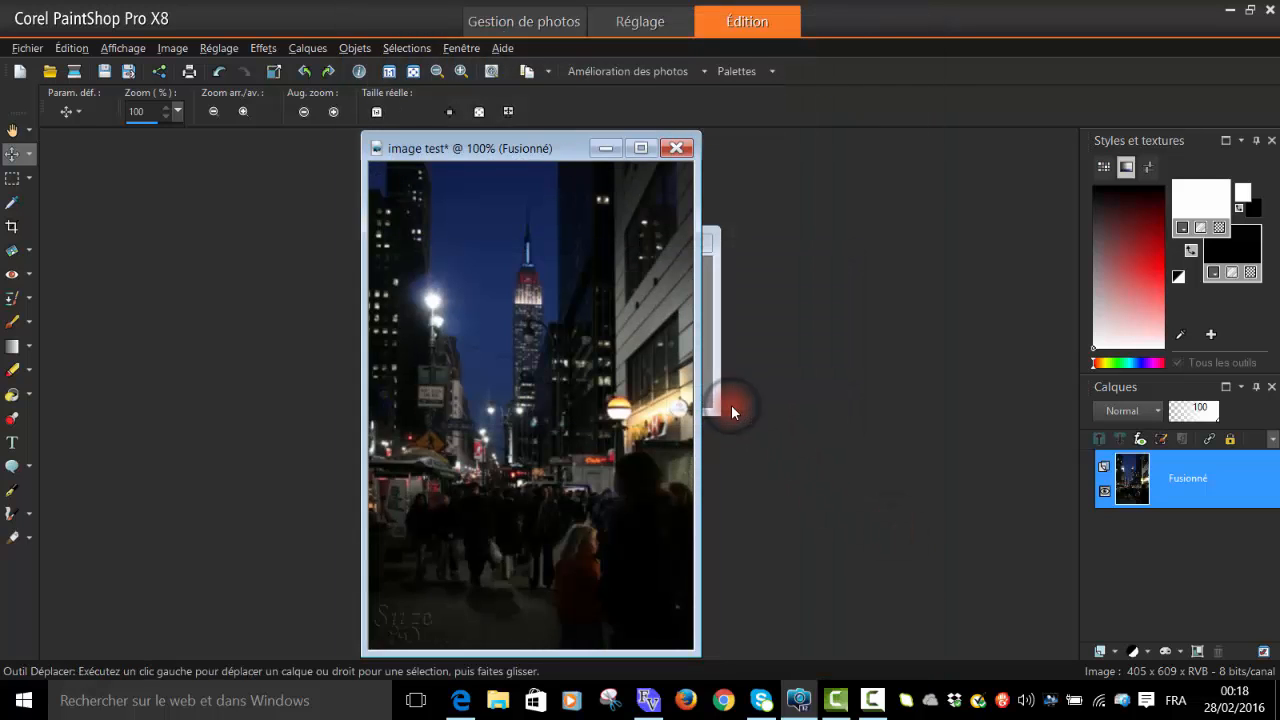
Minimize the editor, open "image test" from the desktop in Windows Photo Viewer, and examine the watermark up close.
{"action": "left_click", "coordinate": [1231, 11]}
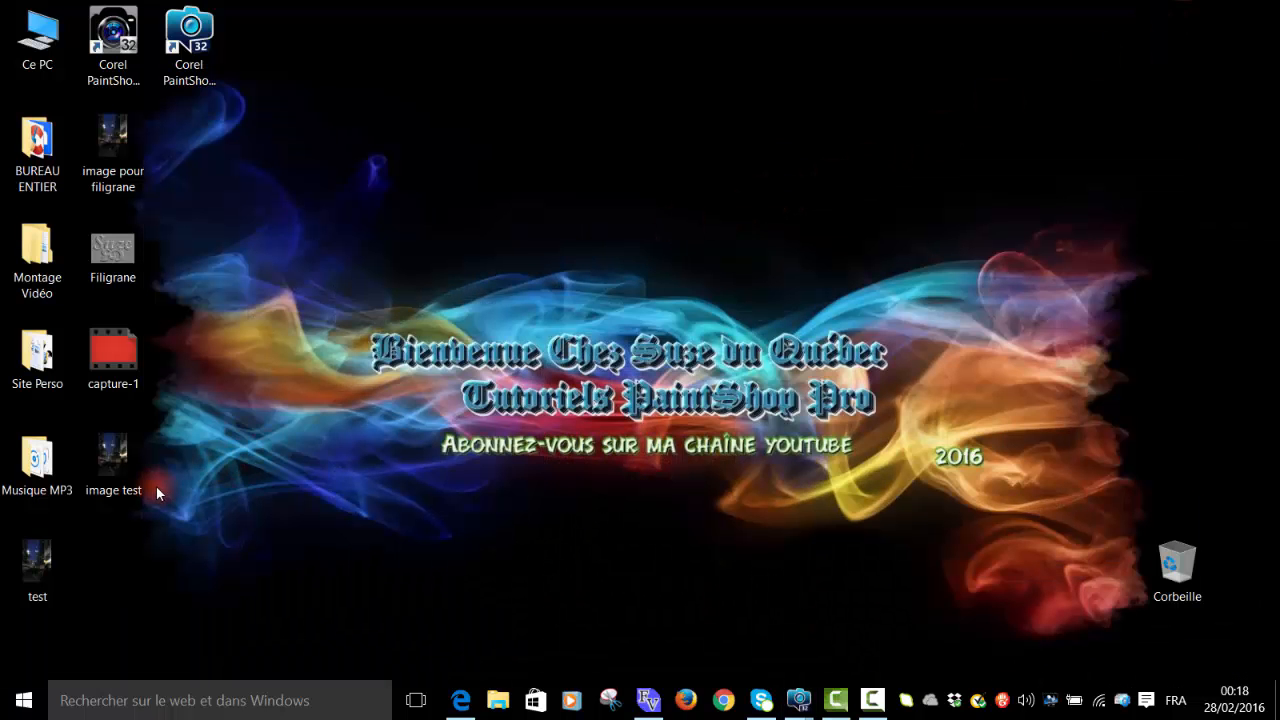
{"action": "right_click", "coordinate": [103, 459]}
{"action": "left_click", "coordinate": [220, 34]}
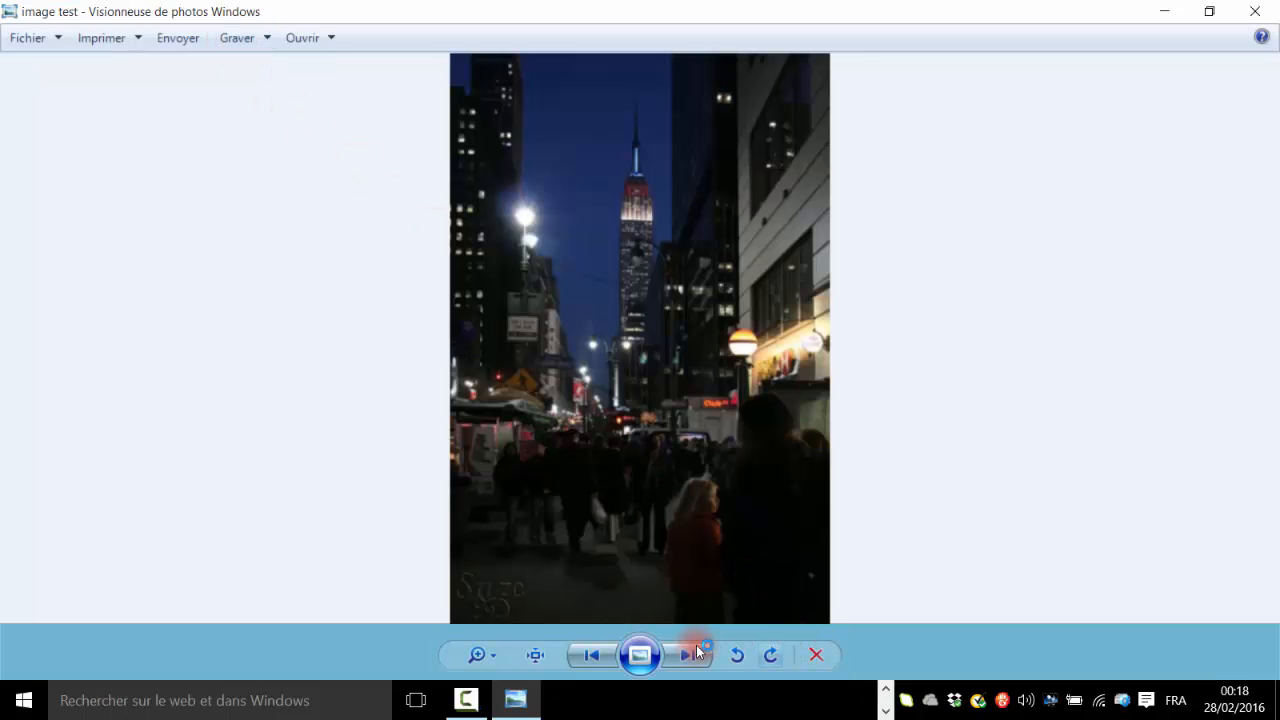
{"action": "left_click", "coordinate": [497, 654]}
{"action": "scroll", "coordinate": [551, 543], "scroll_direction": "up", "scroll_amount": 3}
{"action": "left_click_drag", "start_coordinate": [551, 543], "coordinate": [611, 420]}
{"action": "scroll", "coordinate": [620, 530], "scroll_direction": "down", "scroll_amount": 3}
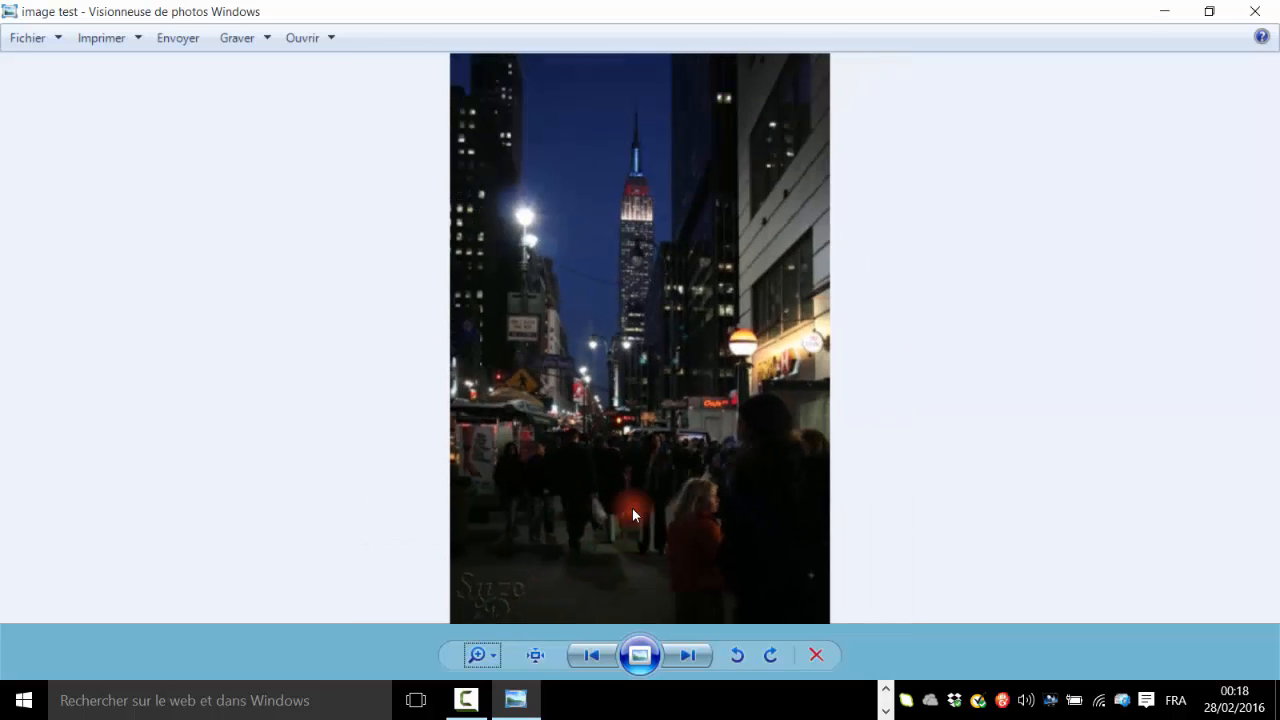